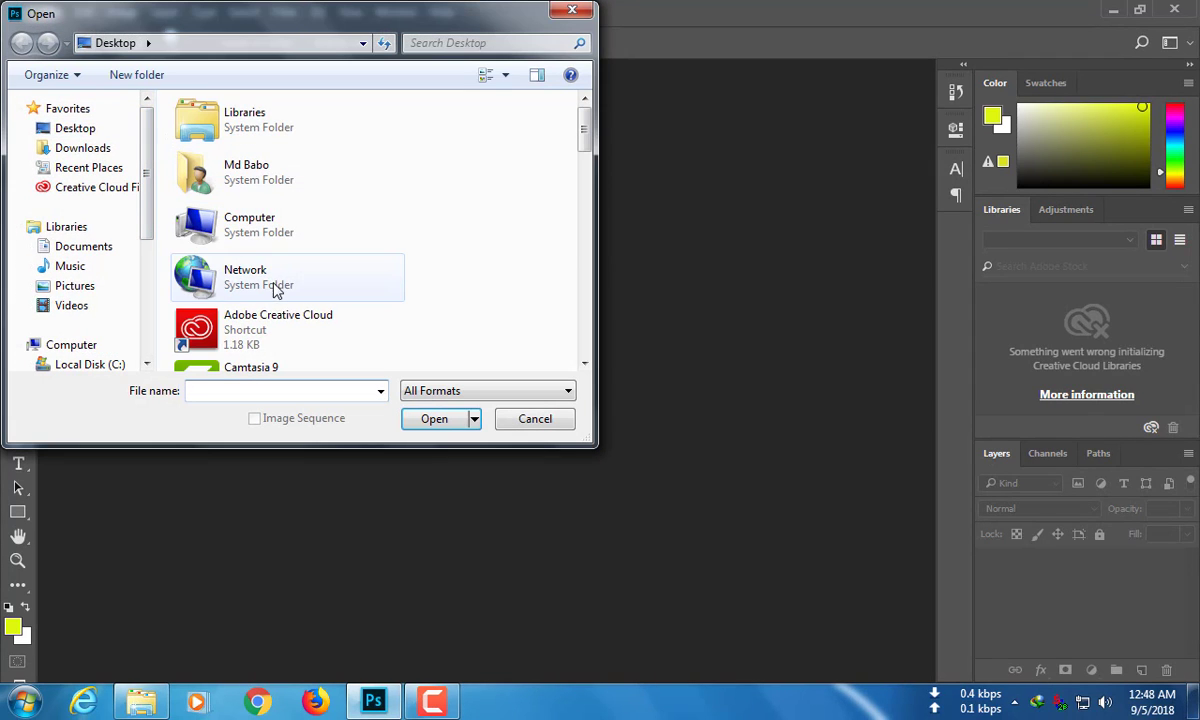
# Open the image Lilly-May-2033 from the Fanil folder on the desktop.
pyautogui.click(277, 288)
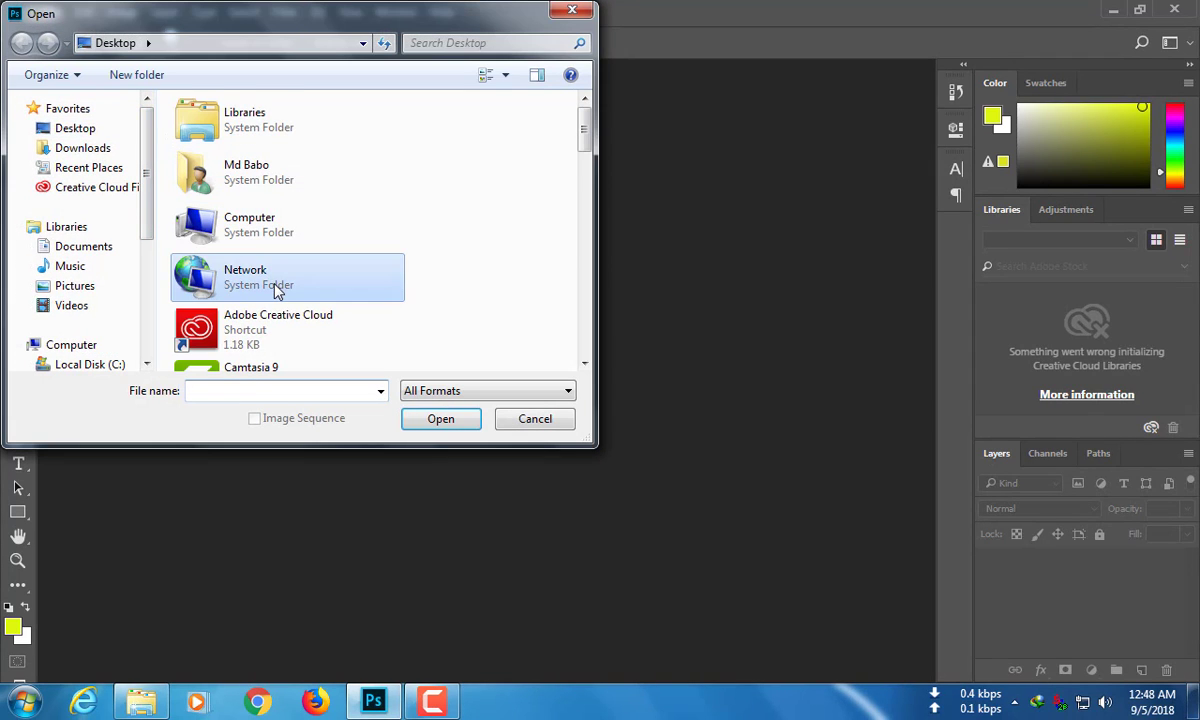
pyautogui.scroll(-2, 279, 288)
pyautogui.scroll(-1, 277, 288)
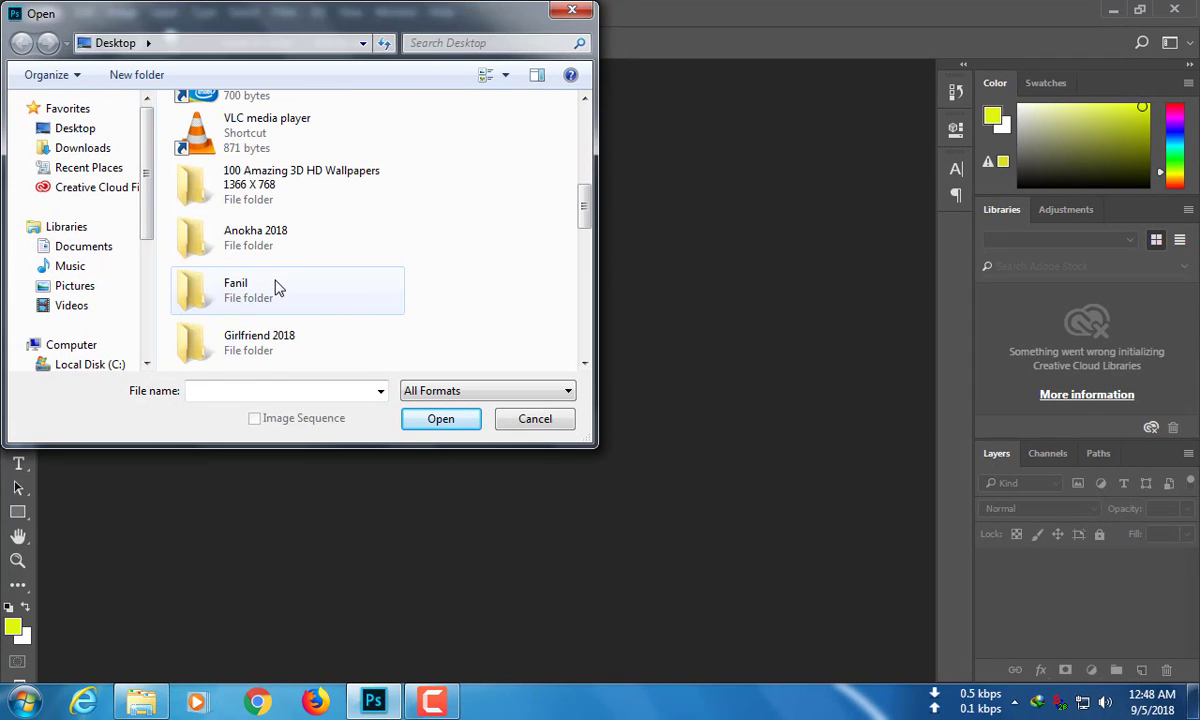
pyautogui.doubleClick(276, 287)
pyautogui.click(445, 292)
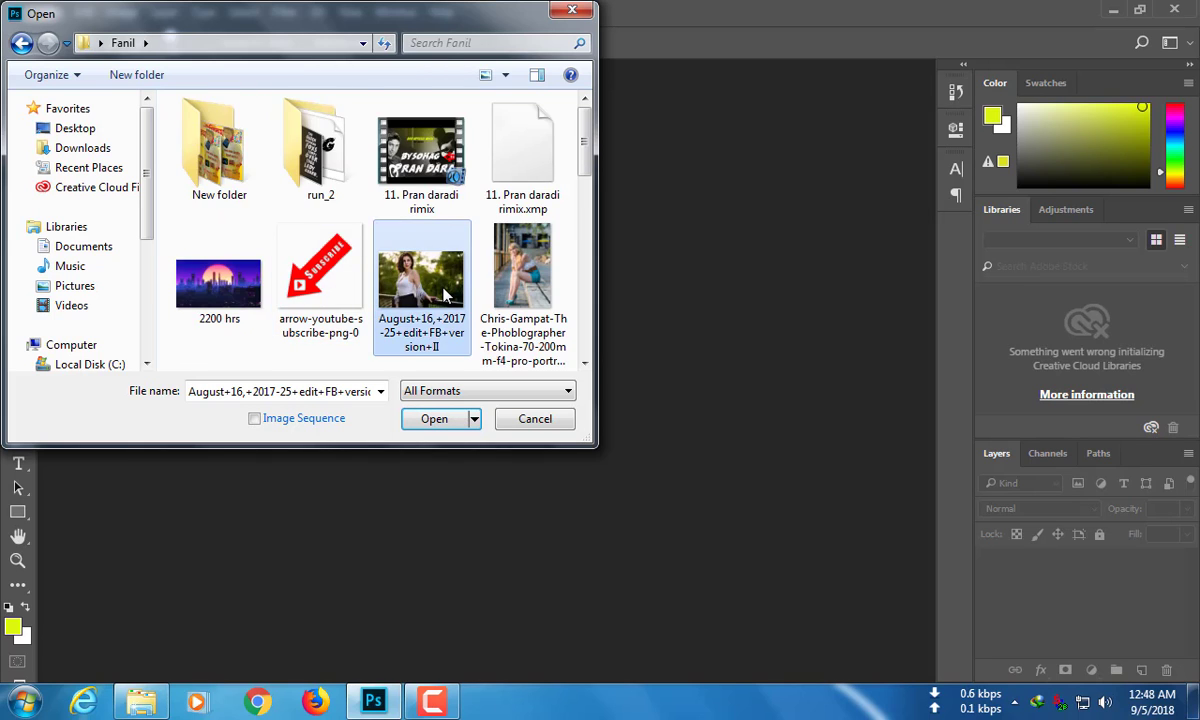
pyautogui.scroll(-1, 445, 292)
pyautogui.scroll(-1, 420, 310)
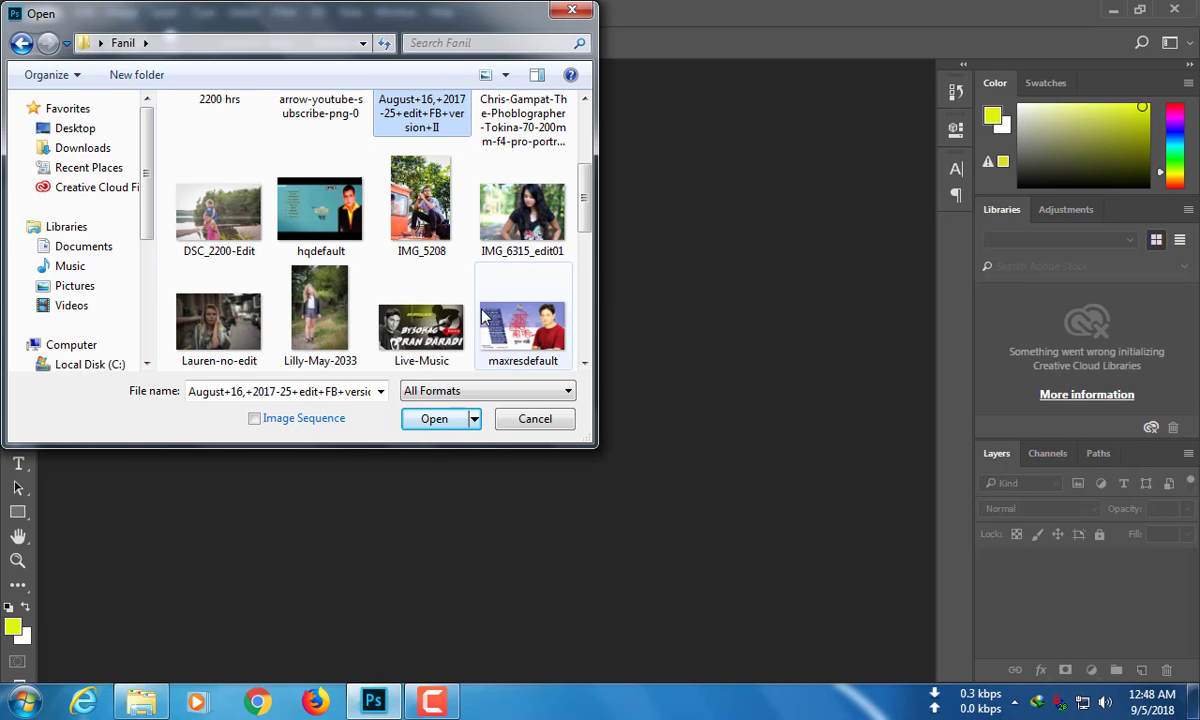
pyautogui.doubleClick(340, 326)
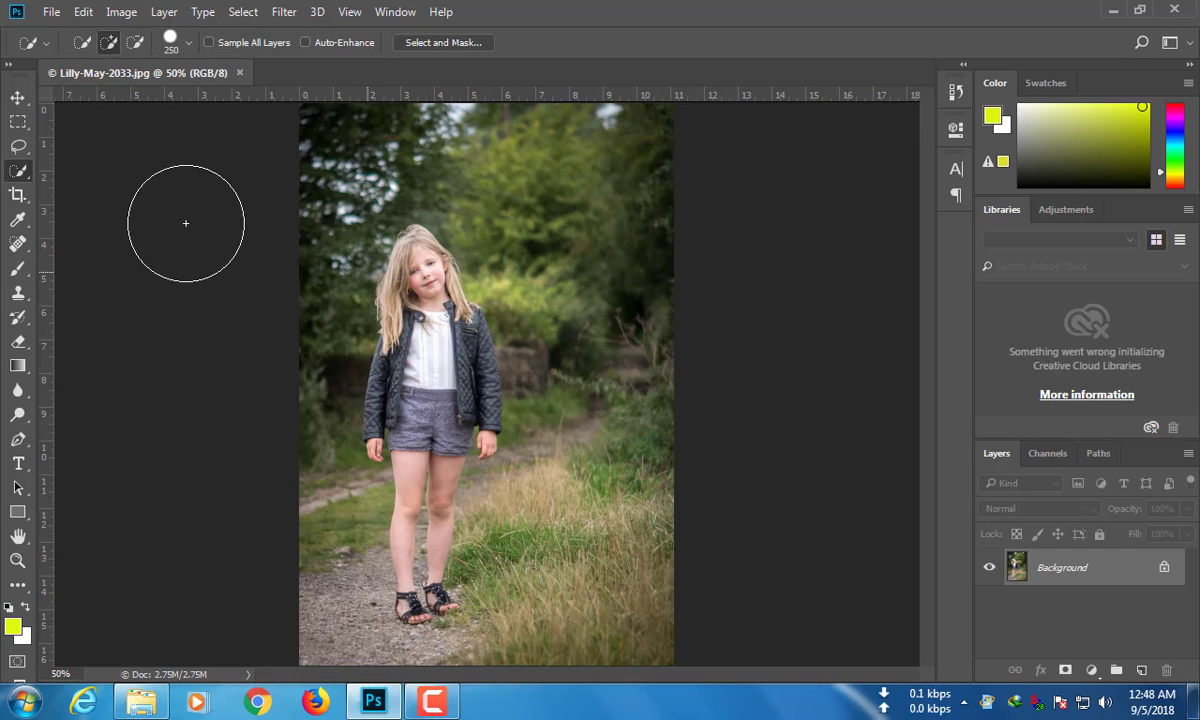
# Zoom in on the girl's face to about 303%.
pyautogui.click(24, 96)
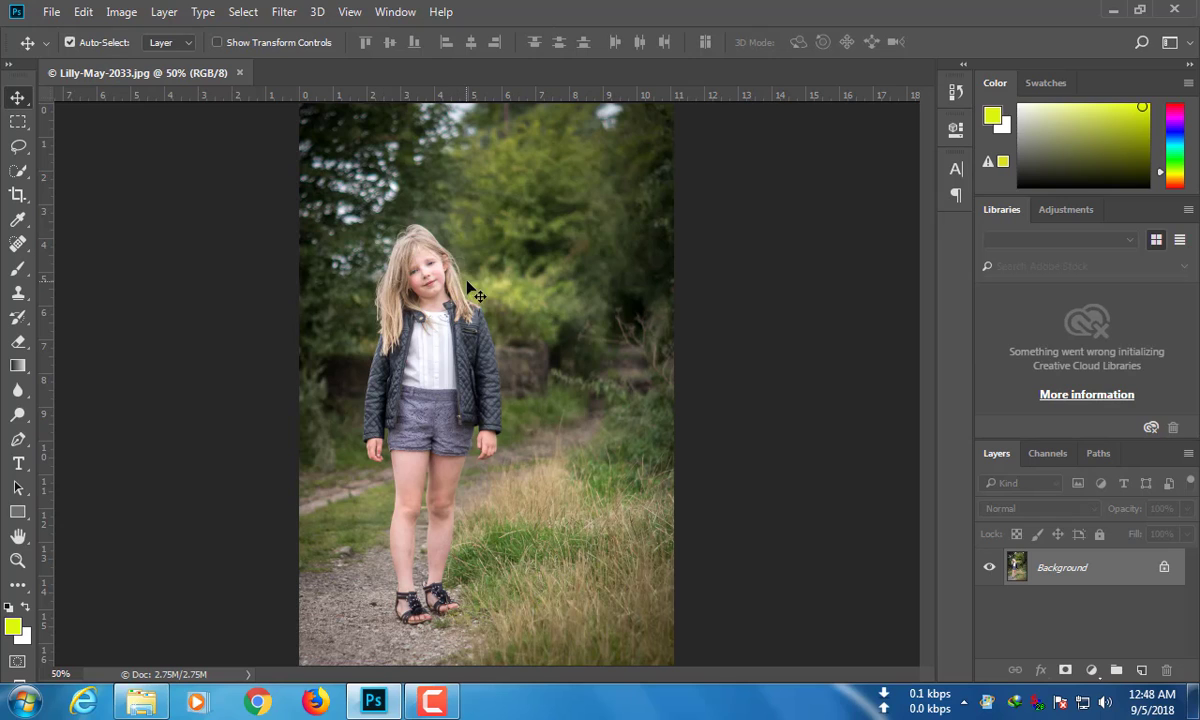
pyautogui.hotkey('ctrl', '-')
pyautogui.scroll(-1, 471, 289)
pyautogui.scroll(2, 471, 288)
pyautogui.keyDown('alt'); pyautogui.scroll(8, 420, 268); pyautogui.keyUp('alt')
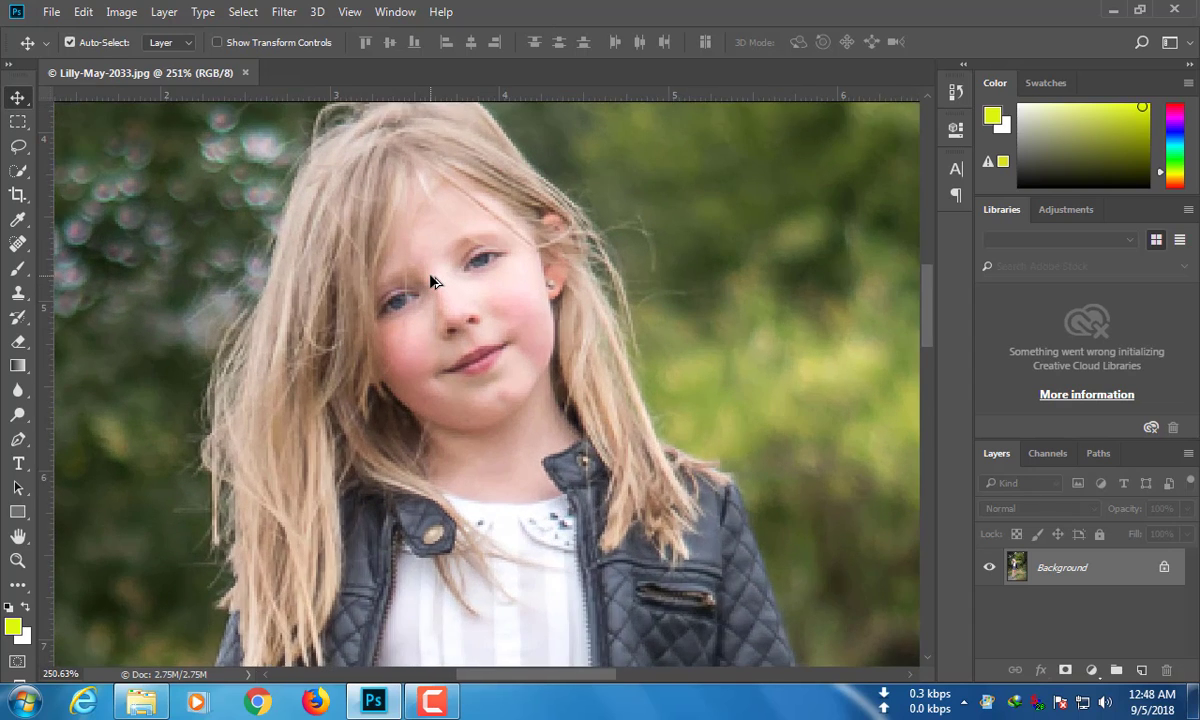
pyautogui.scroll(1, 430, 281)
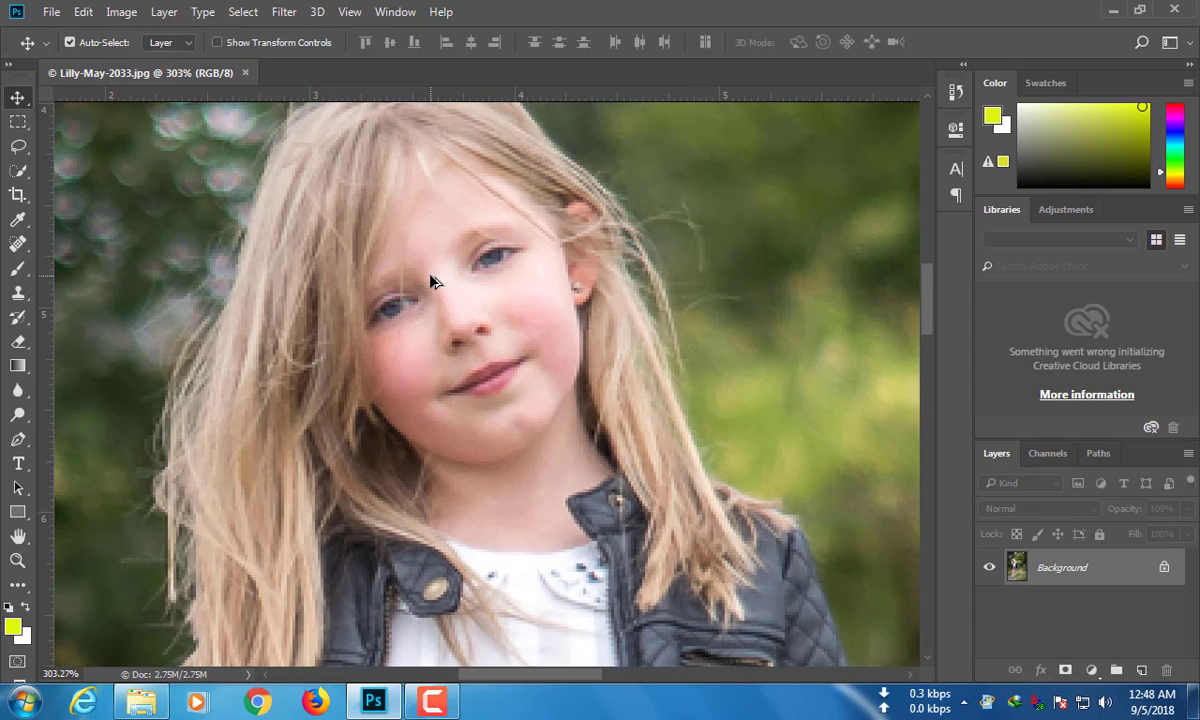
# Reduce the Brush tool's size to 50 px.
pyautogui.click(17, 268)
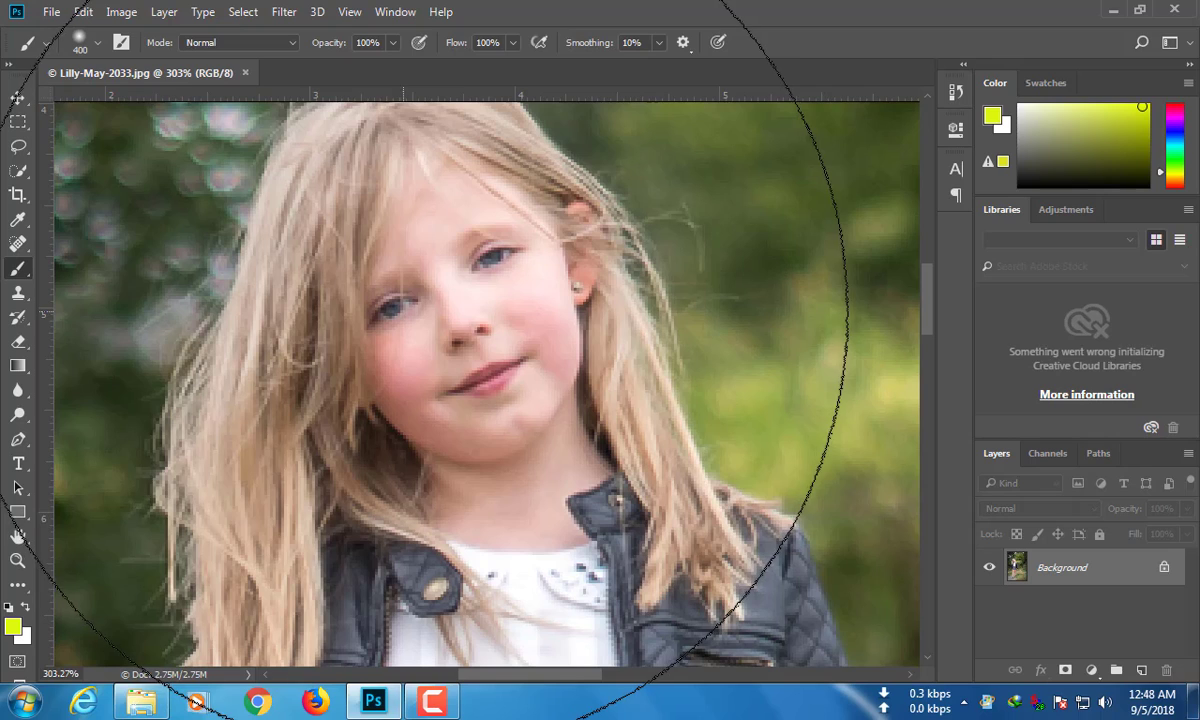
pyautogui.press('[')
pyautogui.press('[')
pyautogui.press('[')
pyautogui.press('[')
pyautogui.press('[')
pyautogui.press('[')
pyautogui.press('[')
pyautogui.press('[')
pyautogui.press('[')
pyautogui.press('[')
pyautogui.press('[')
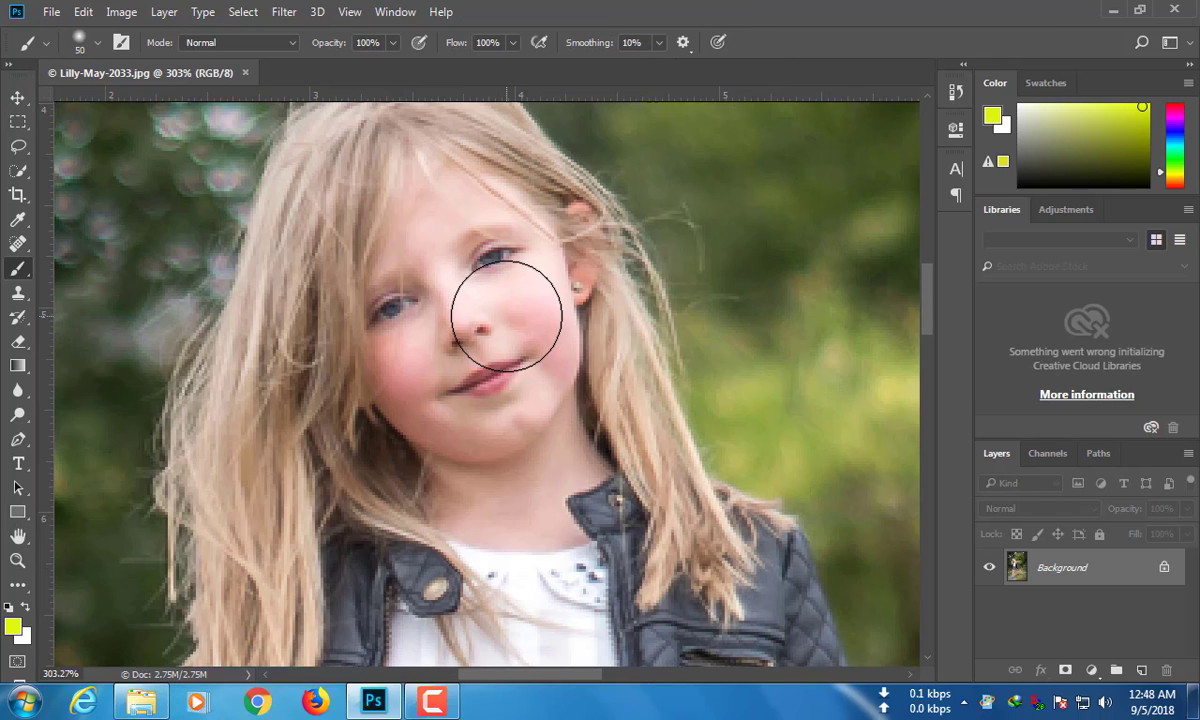
# Set up the Blur tool with a 25 px brush and 25% strength.
pyautogui.click(17, 390)
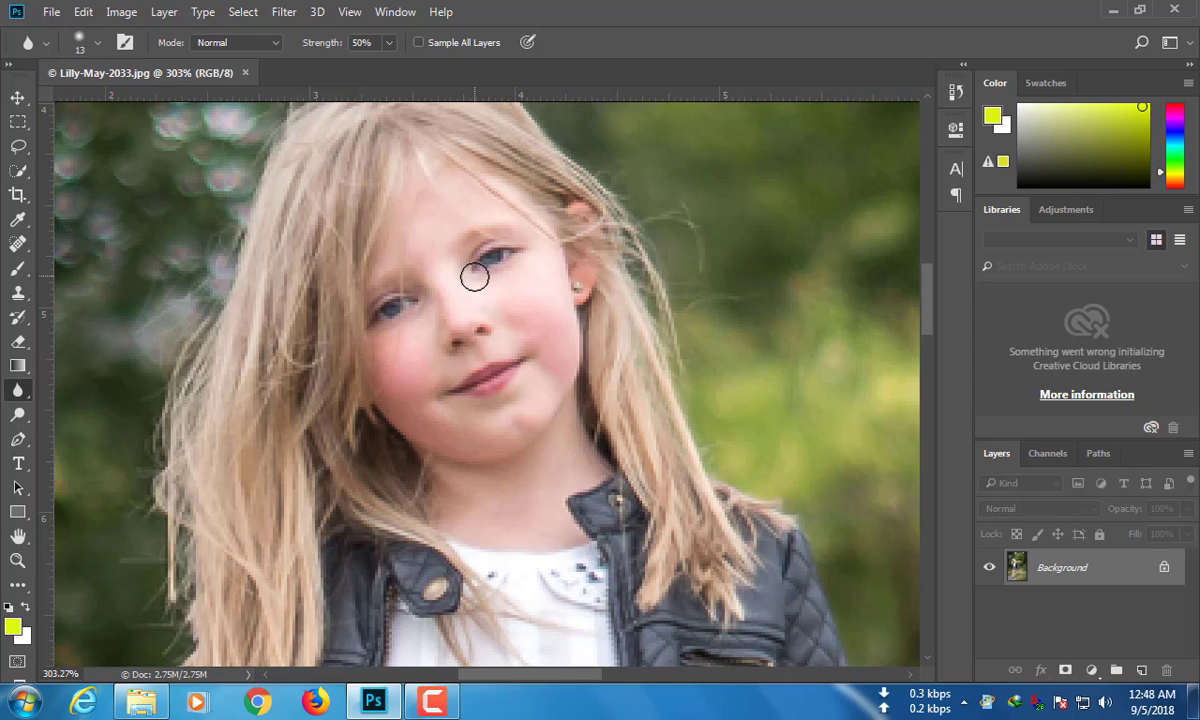
pyautogui.press(']')
pyautogui.press(']')
pyautogui.press(']')
pyautogui.press('[')
pyautogui.press('[')
pyautogui.press('[')
pyautogui.click(386, 44)
pyautogui.moveTo(372, 70); pyautogui.dragTo(368, 70)
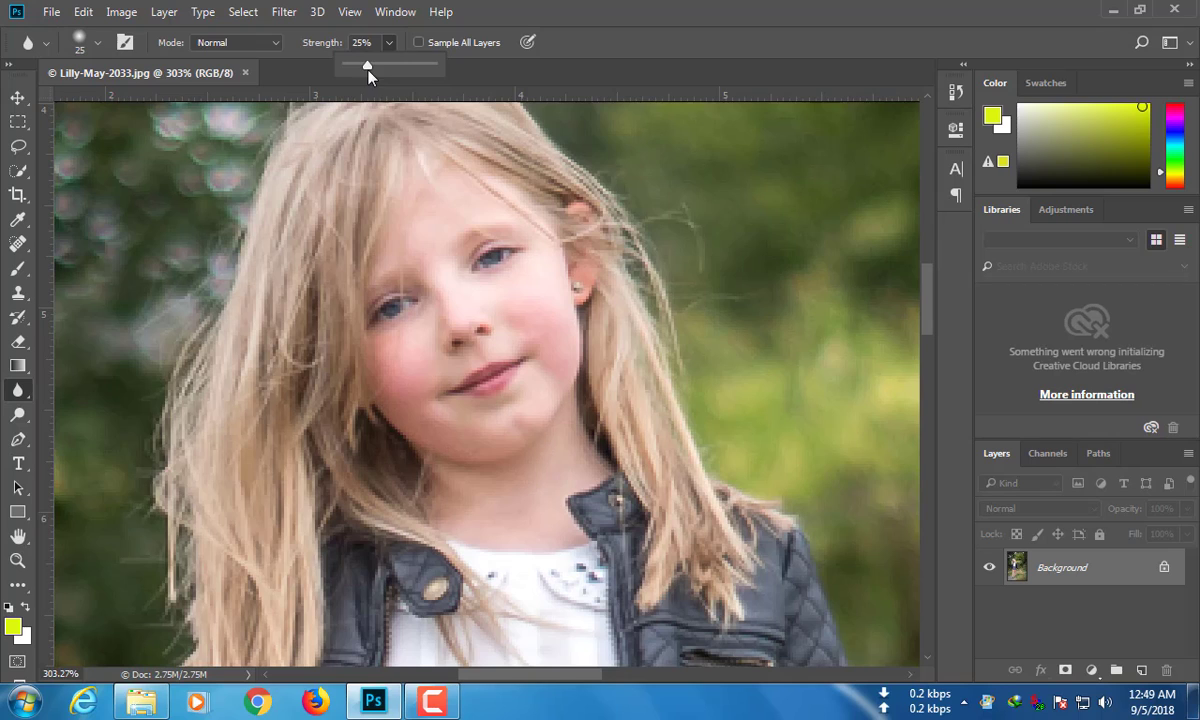
# Blur the skin on the girl's forehead and reduce the blur brush size to 9 px.
pyautogui.click(418, 216)
pyautogui.moveTo(415, 208)
pyautogui.mouseDown()
pyautogui.moveTo(469, 187)
pyautogui.moveTo(421, 182)
pyautogui.moveTo(429, 236)
pyautogui.moveTo(418, 225)
pyautogui.mouseUp()
pyautogui.press('[')
pyautogui.press('[')
pyautogui.press('[')
pyautogui.press('[')
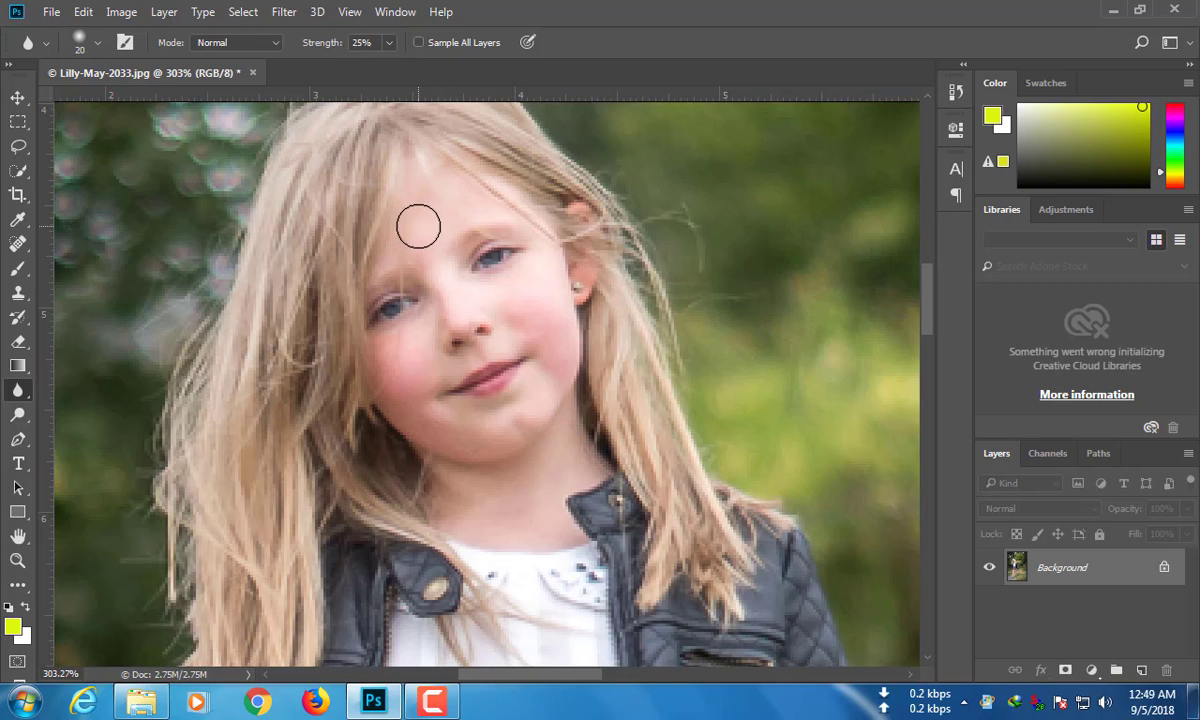
# Try to outline a small area of the girl's forehead with the Lasso tool.
pyautogui.click(10, 151)
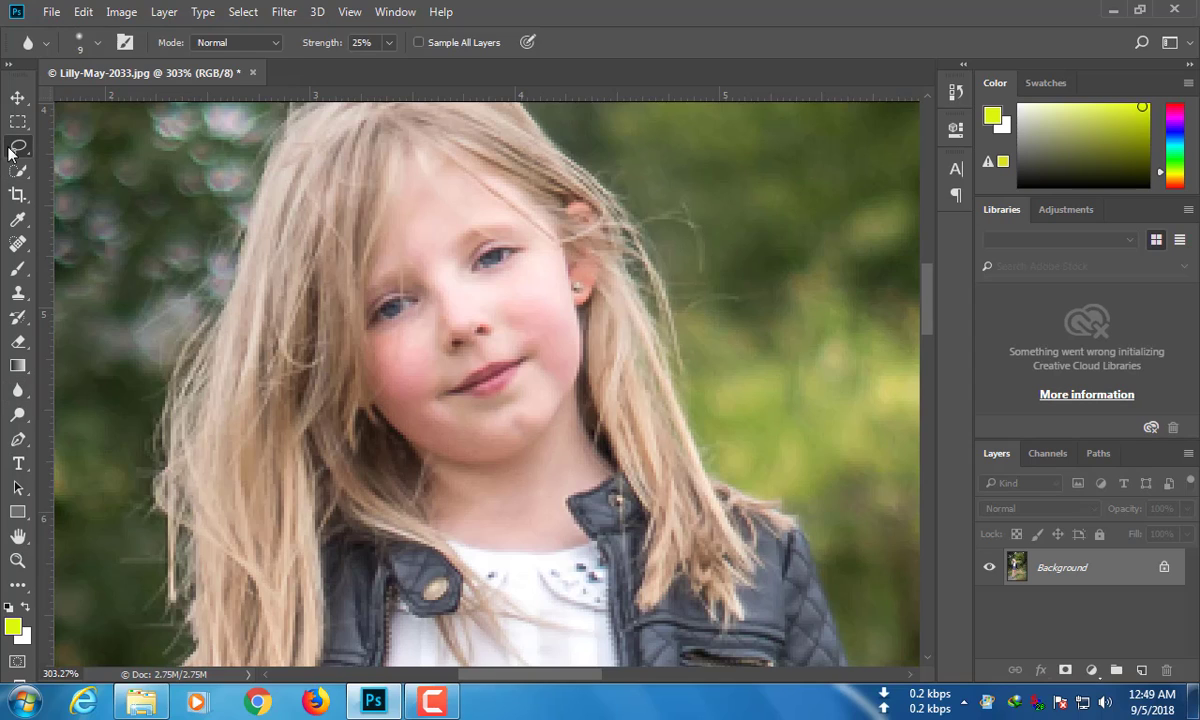
pyautogui.moveTo(408, 179); pyautogui.dragTo(403, 181)
pyautogui.moveTo(404, 186); pyautogui.dragTo(423, 208)
pyautogui.click(423, 212)
pyautogui.click(434, 217)
# Try to retouch the mark on the girl's forehead with the Patch tool.
pyautogui.moveTo(17, 243); pyautogui.dragTo(105, 285)
pyautogui.click(105, 281)
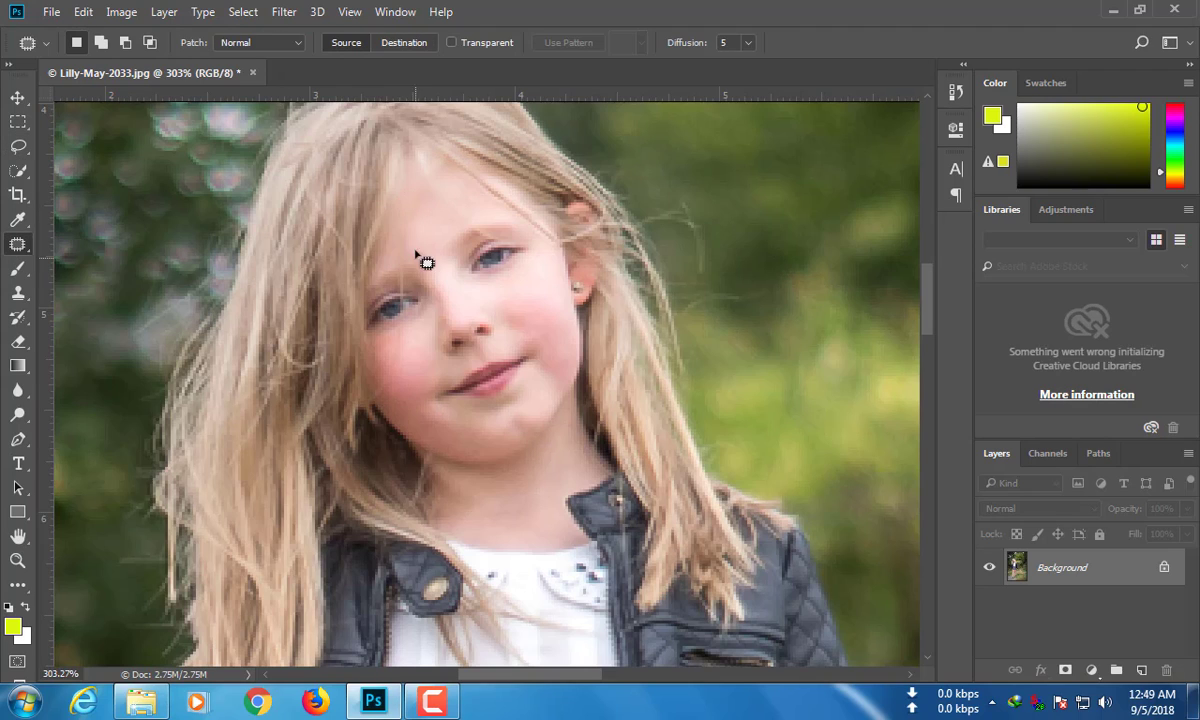
pyautogui.moveTo(402, 188); pyautogui.dragTo(430, 205)
pyautogui.click(421, 219)
pyautogui.click(417, 218)
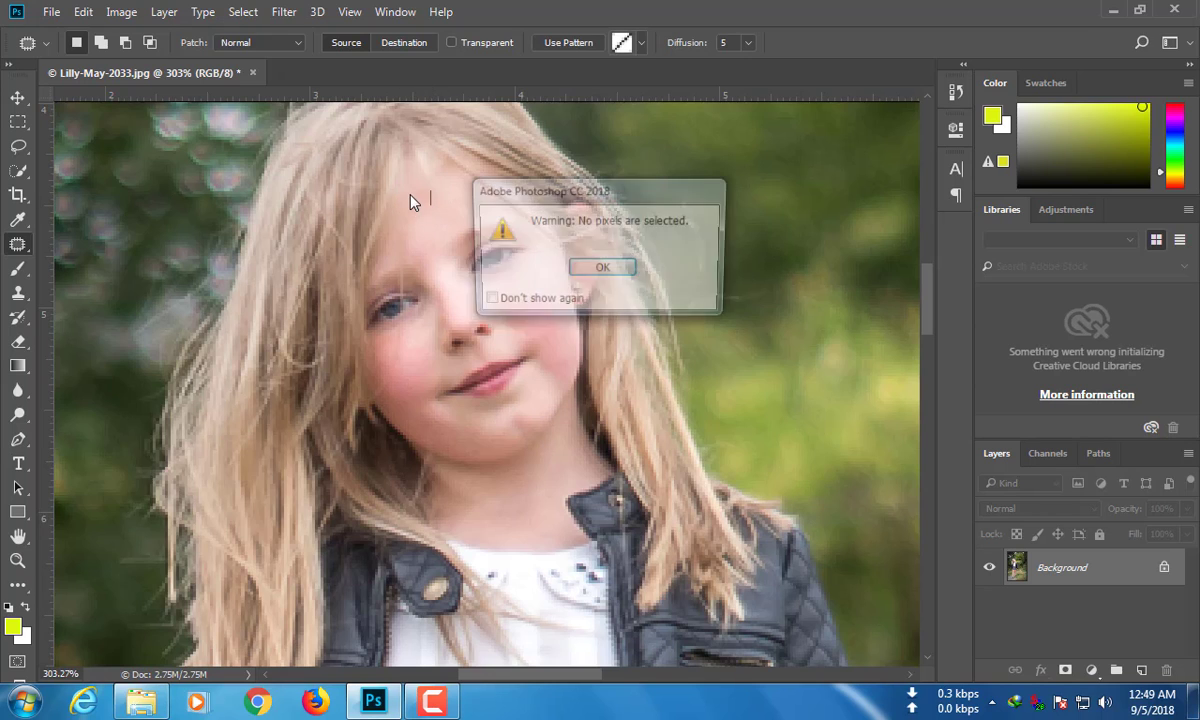
pyautogui.press('Return')
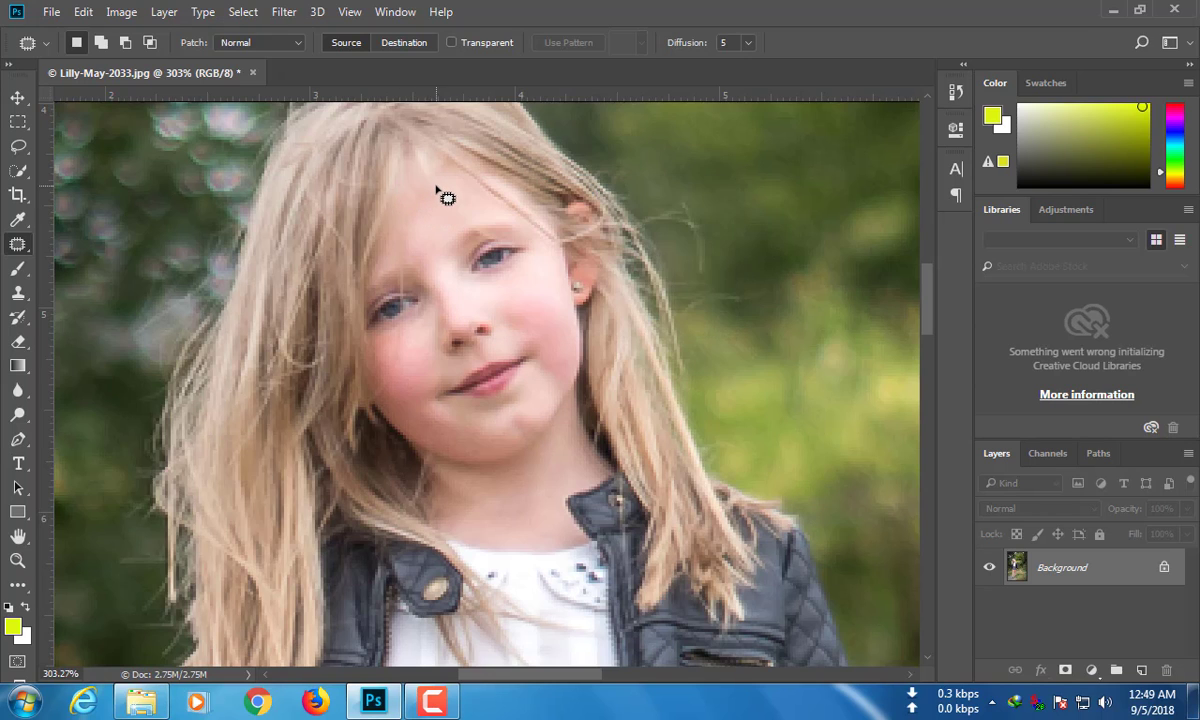
# Return to the Blur tool and enlarge its brush to 35 px for the girl's face.
pyautogui.scroll(-1, 443, 195)
pyautogui.scroll(1, 443, 198)
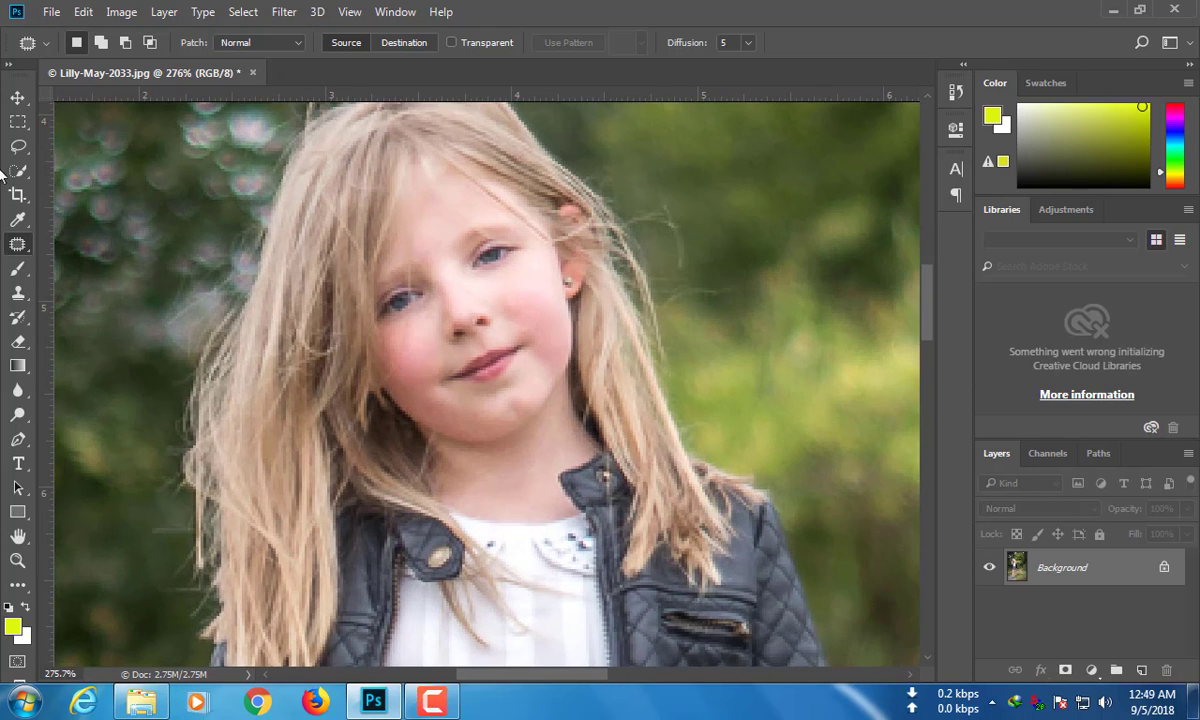
pyautogui.click(18, 97)
pyautogui.scroll(-1, 512, 295)
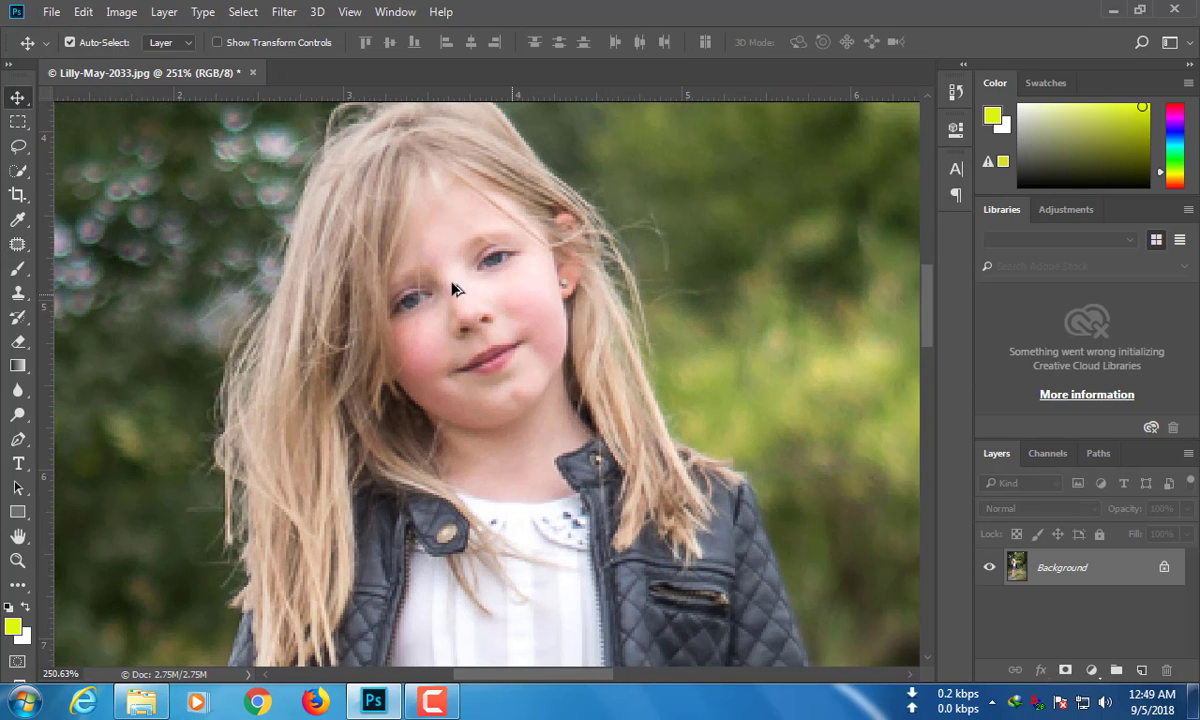
pyautogui.click(18, 268)
pyautogui.click(18, 390)
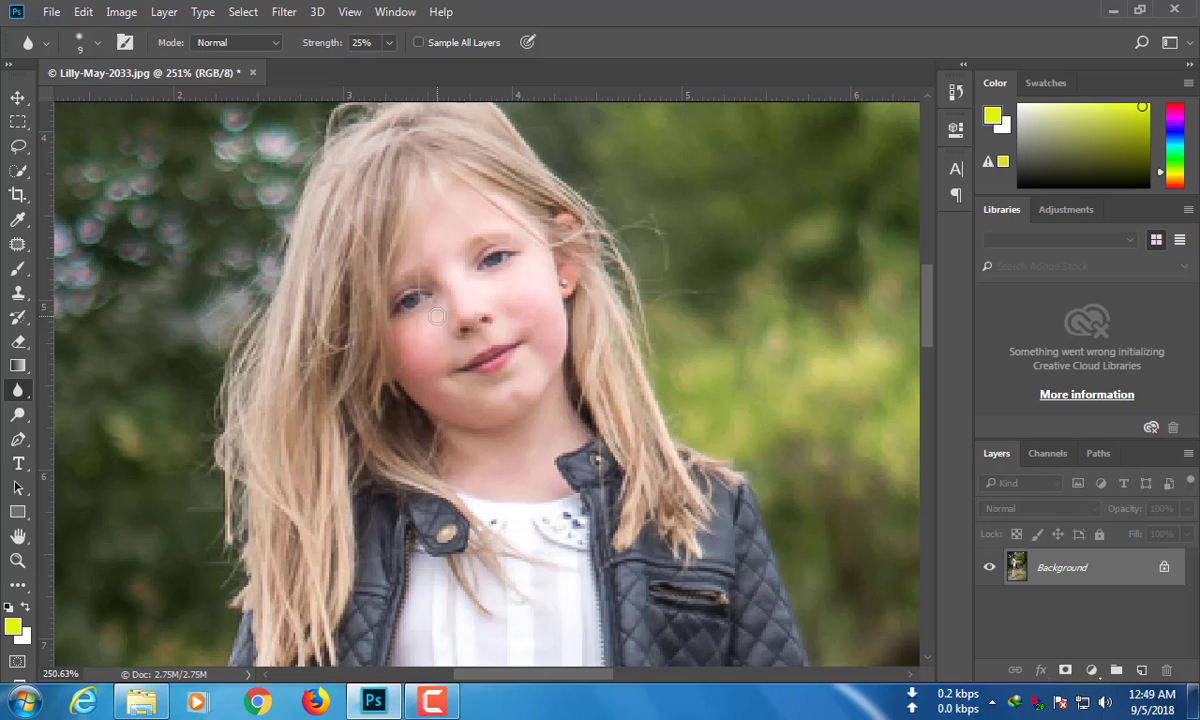
pyautogui.press(']')
pyautogui.press(']')
pyautogui.press(']')
pyautogui.press(']')
pyautogui.press(']')
pyautogui.press(']')
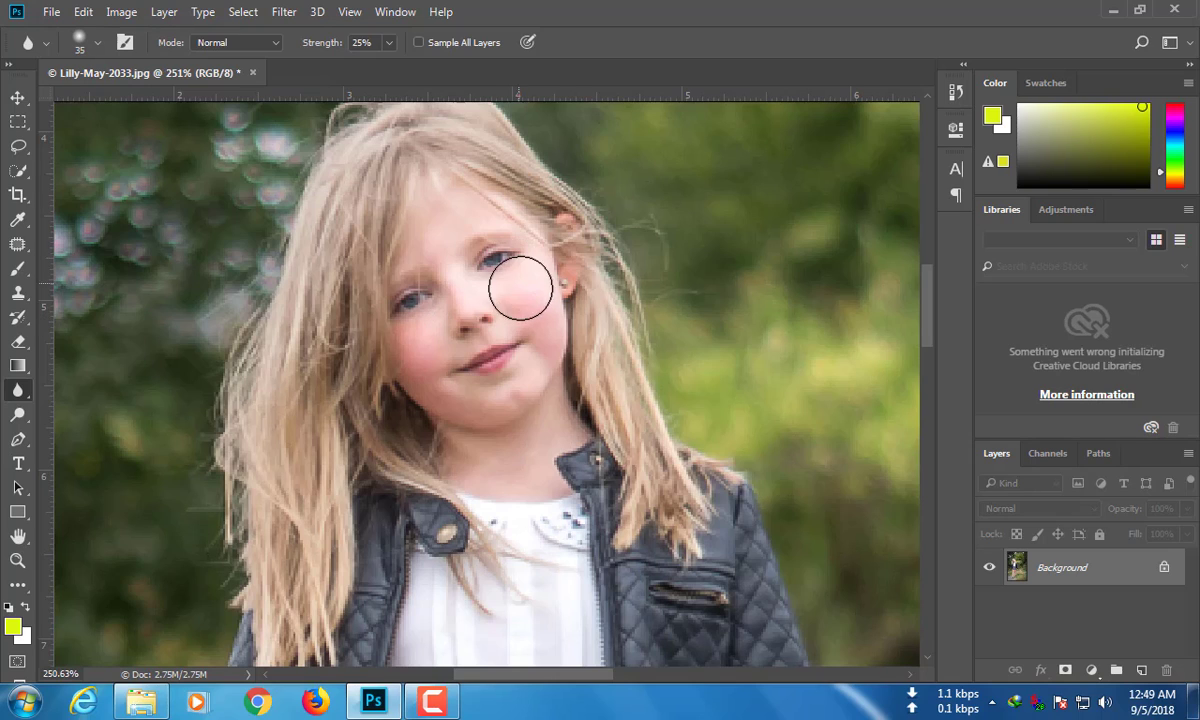
# Soften the skin of the girl's face and ear, reducing the blur brush to 25 px and to 10 px.
pyautogui.press('[')
pyautogui.press('[')
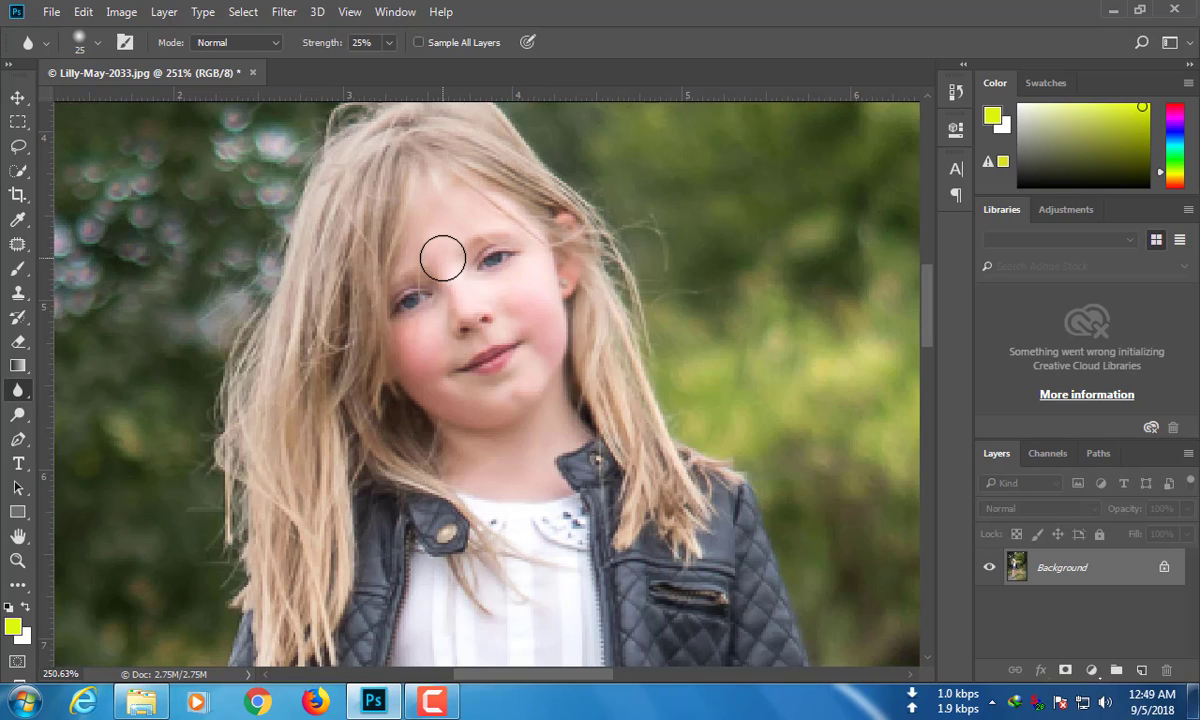
pyautogui.press('[')
pyautogui.press('[')
pyautogui.press('[')
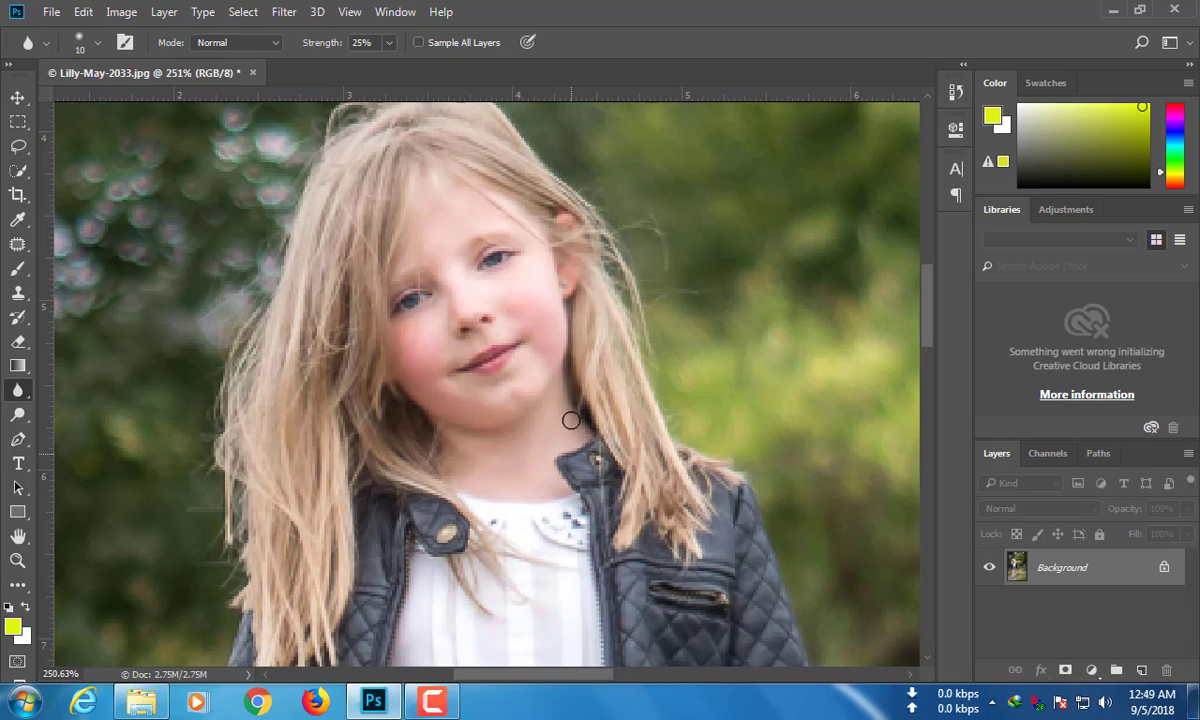
# Apply a slight Brightness/Contrast increase to the whole photo.
pyautogui.scroll(-10, 577, 412)
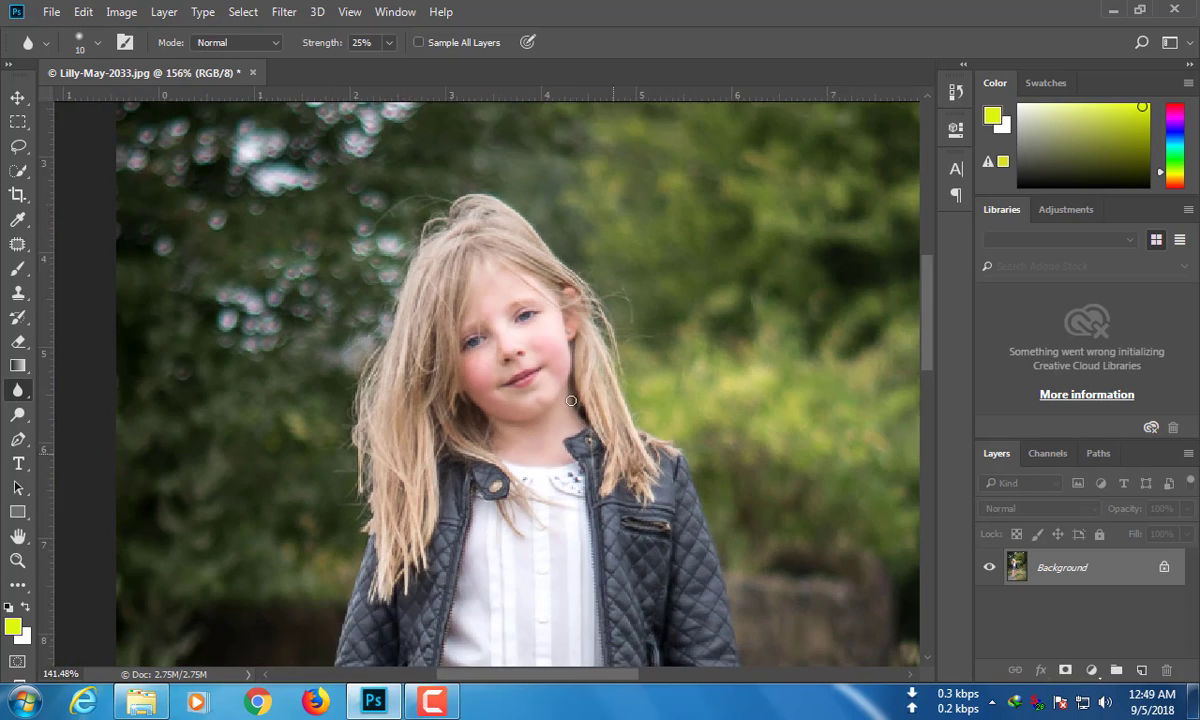
pyautogui.scroll(-2, 570, 392)
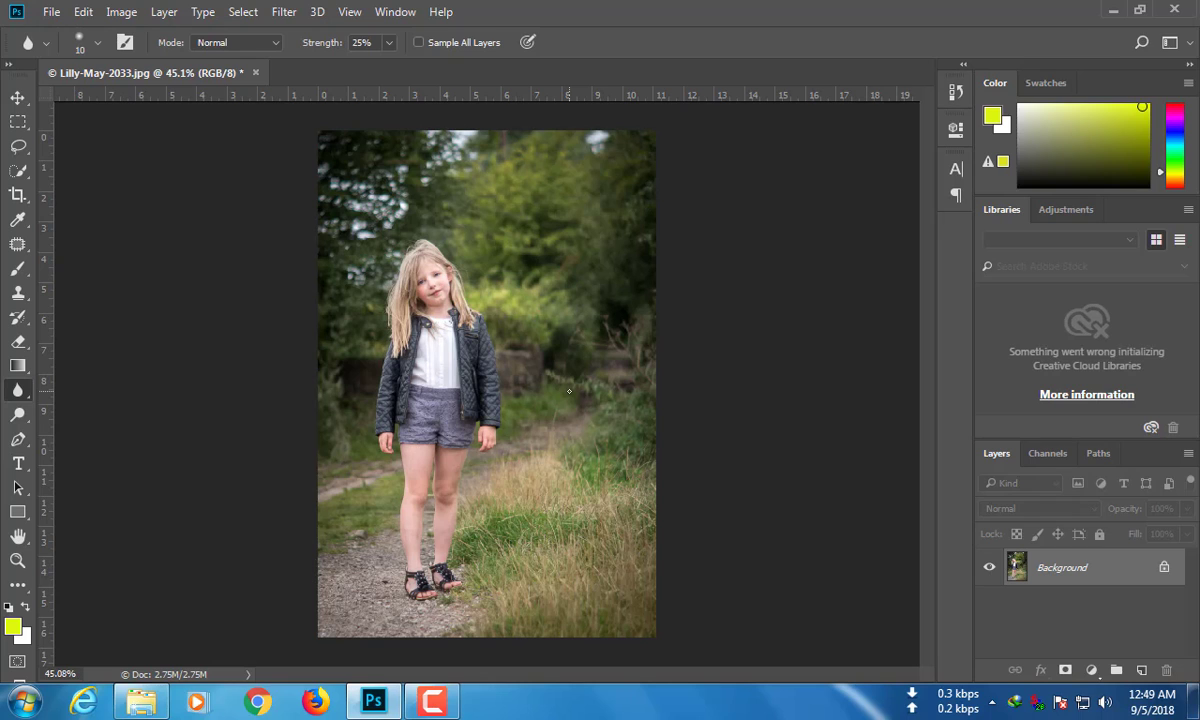
pyautogui.click(17, 97)
pyautogui.click(83, 12)
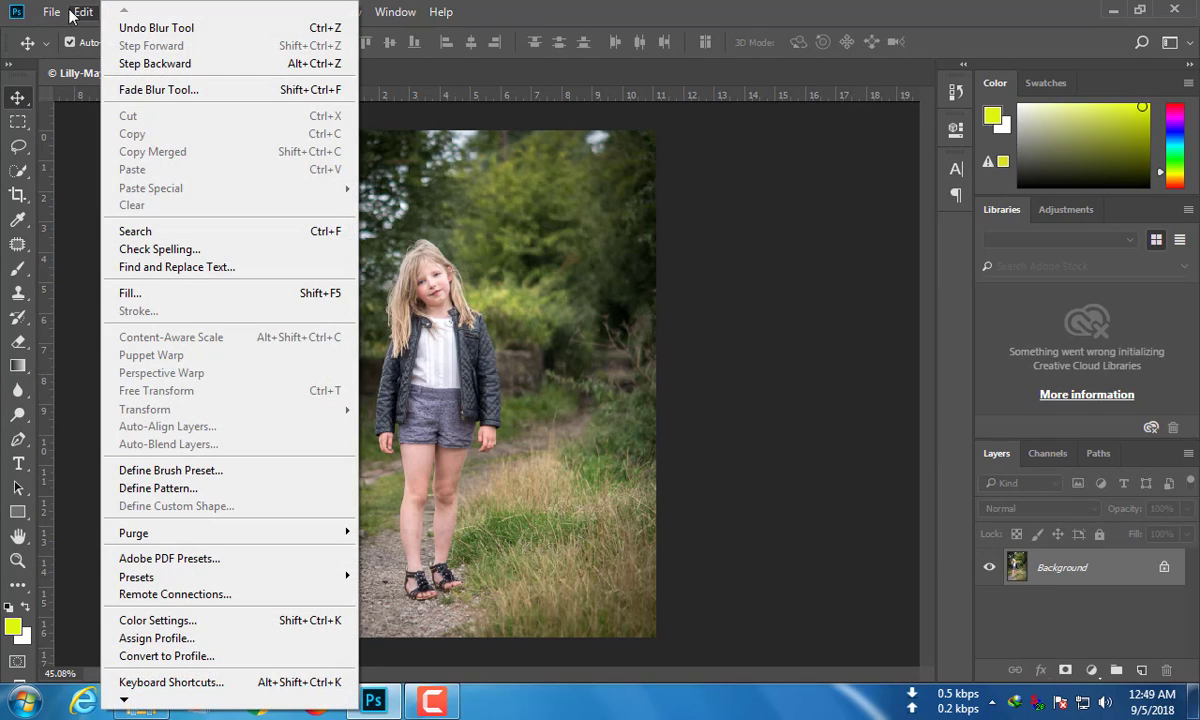
pyautogui.moveTo(57, 14)
pyautogui.click(83, 12)
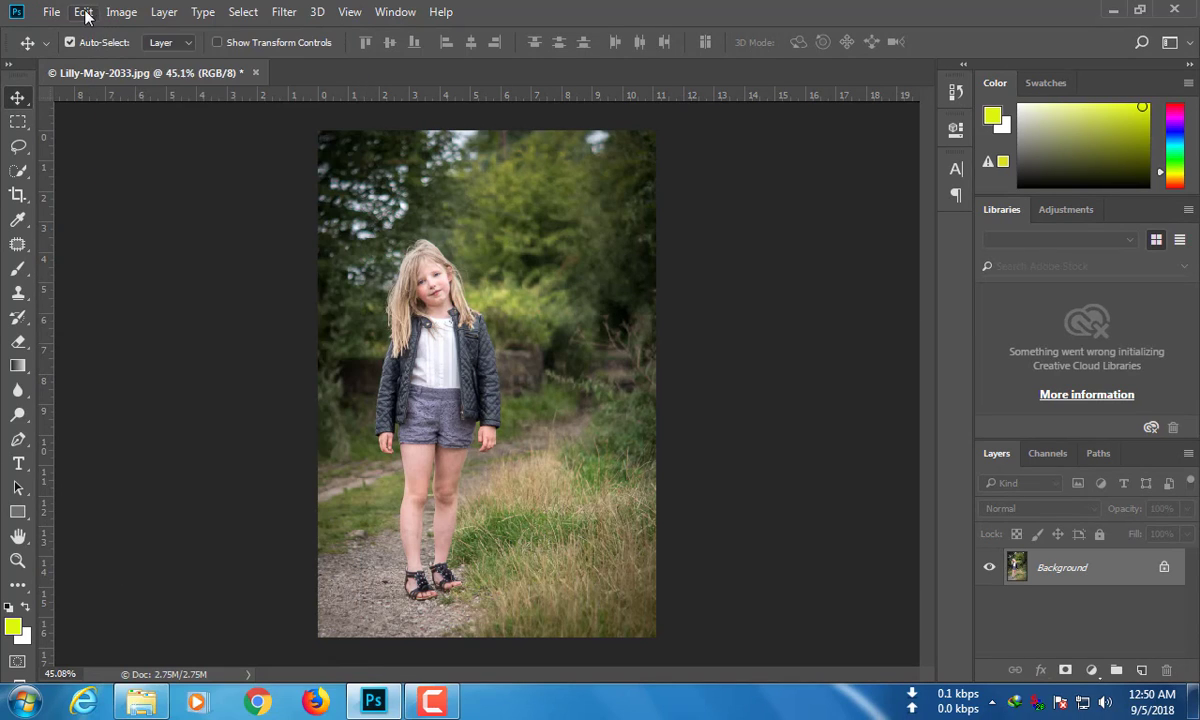
pyautogui.click(121, 12)
pyautogui.moveTo(147, 60)
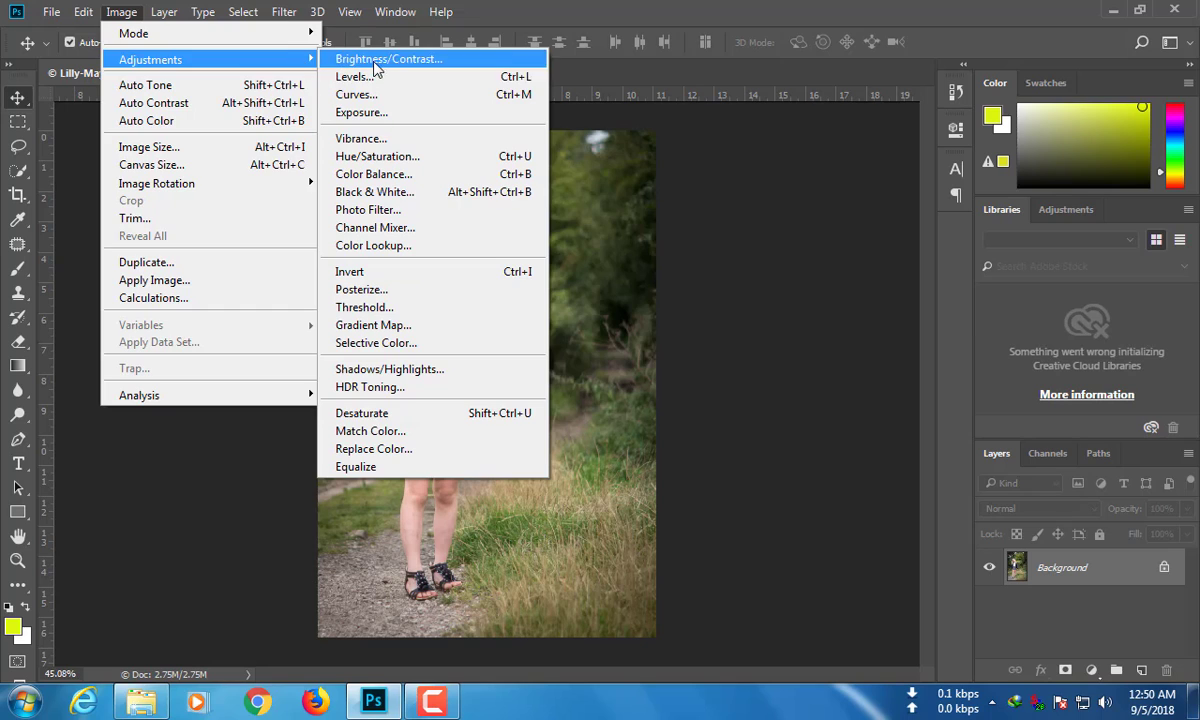
pyautogui.click(520, 55)
pyautogui.moveTo(700, 178); pyautogui.dragTo(880, 232)
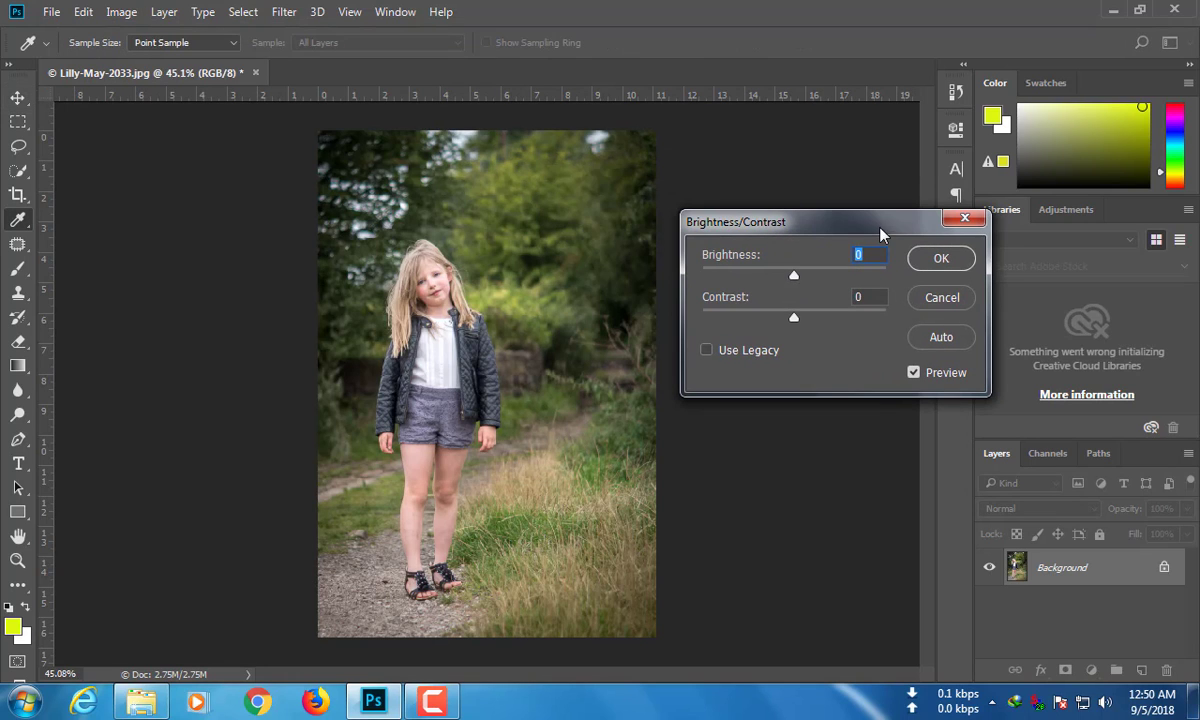
pyautogui.moveTo(793, 279); pyautogui.dragTo(812, 317)
pyautogui.click(936, 258)
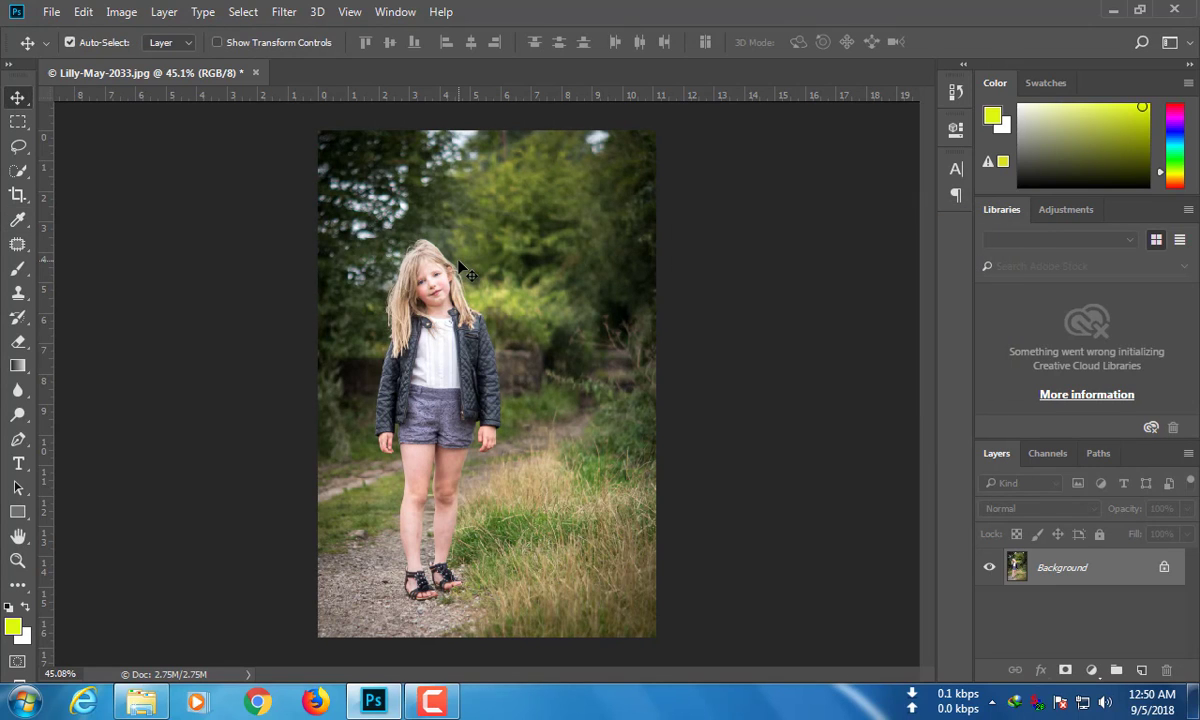
# Apply a Levels adjustment to the whole photo with the black input level at 10 and the white input level slightly lowered.
pyautogui.scroll(5, 455, 272)
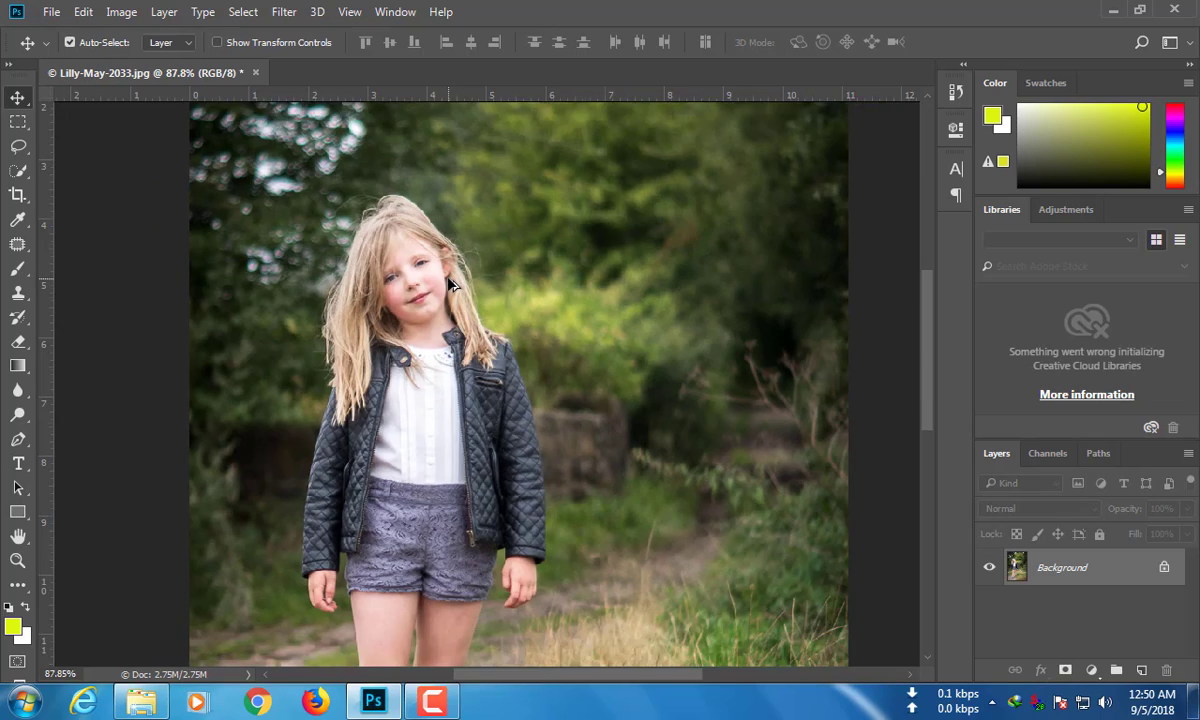
pyautogui.scroll(-2, 452, 287)
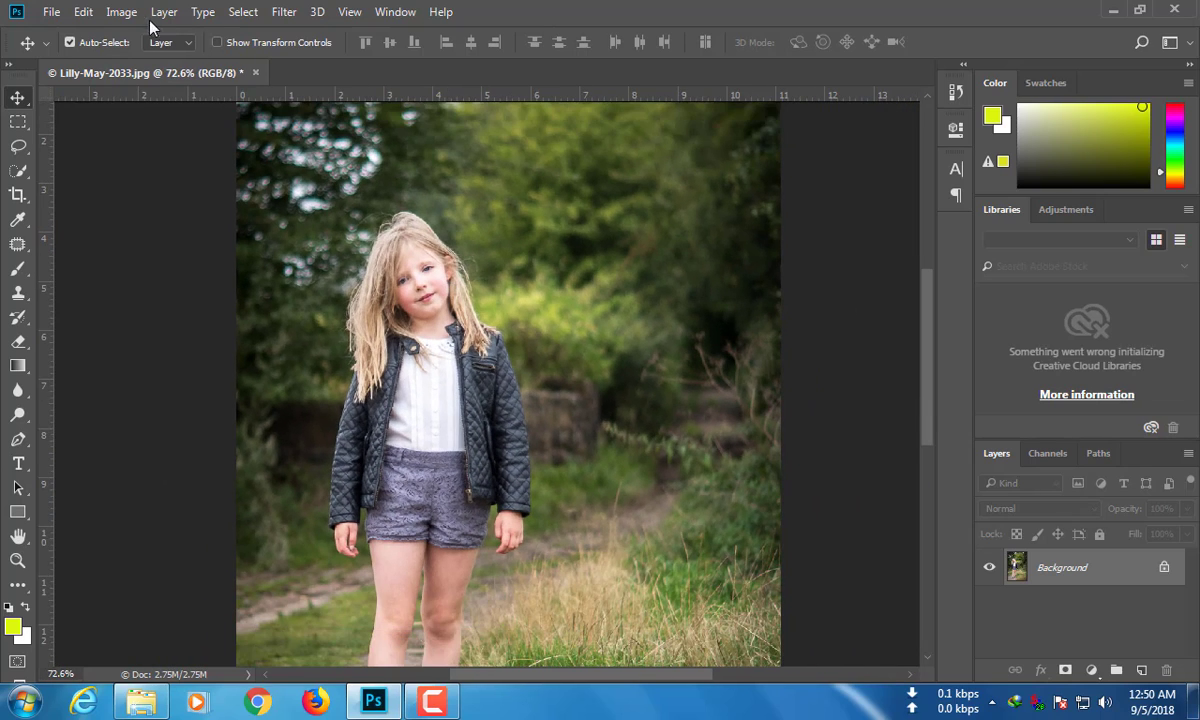
pyautogui.click(121, 12)
pyautogui.moveTo(273, 65)
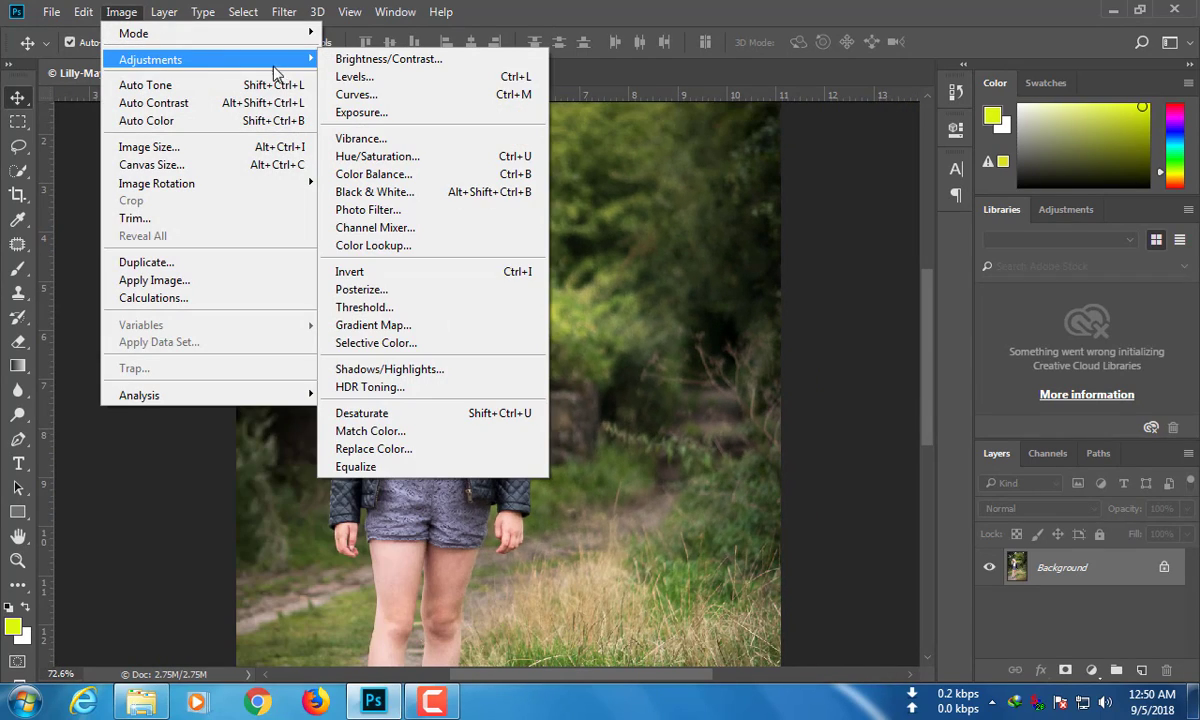
pyautogui.click(345, 77)
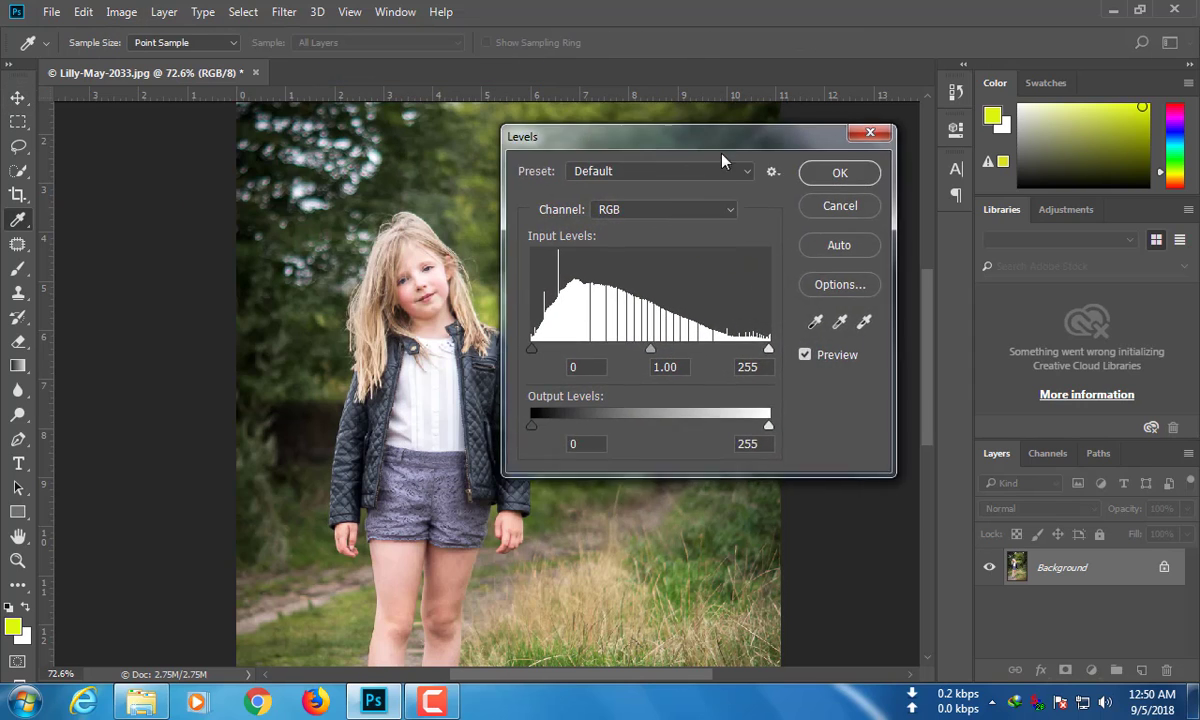
pyautogui.moveTo(661, 132); pyautogui.dragTo(846, 191)
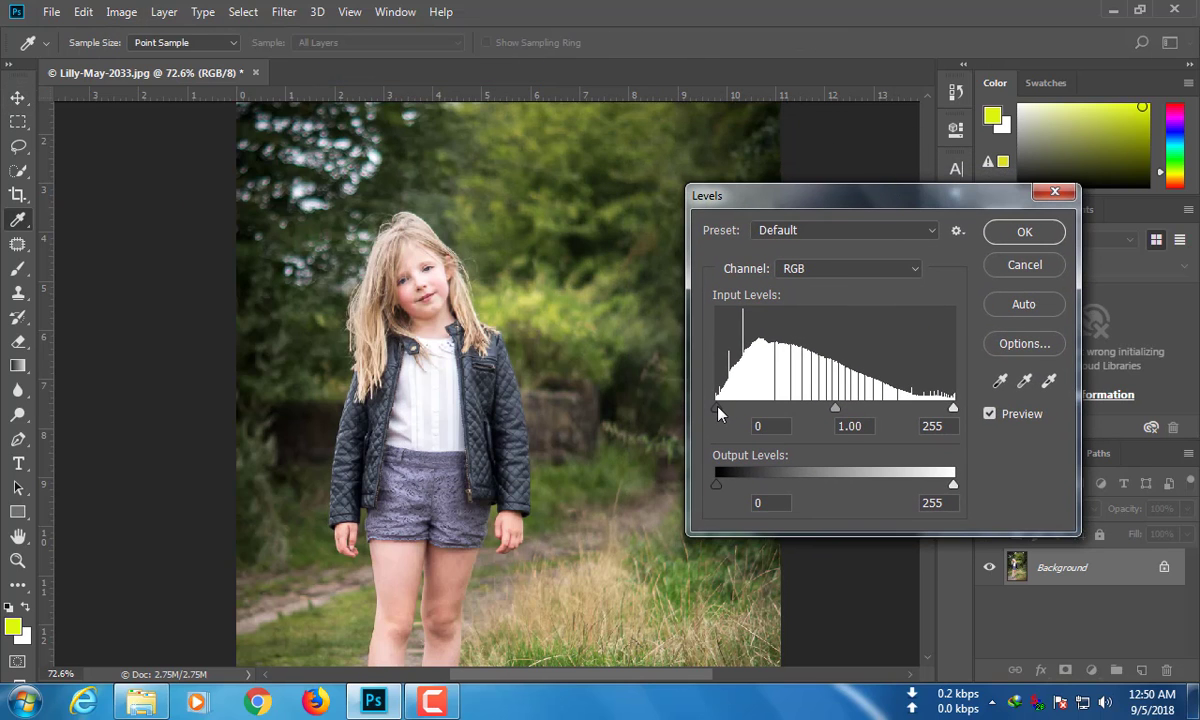
pyautogui.moveTo(724, 405); pyautogui.dragTo(727, 408)
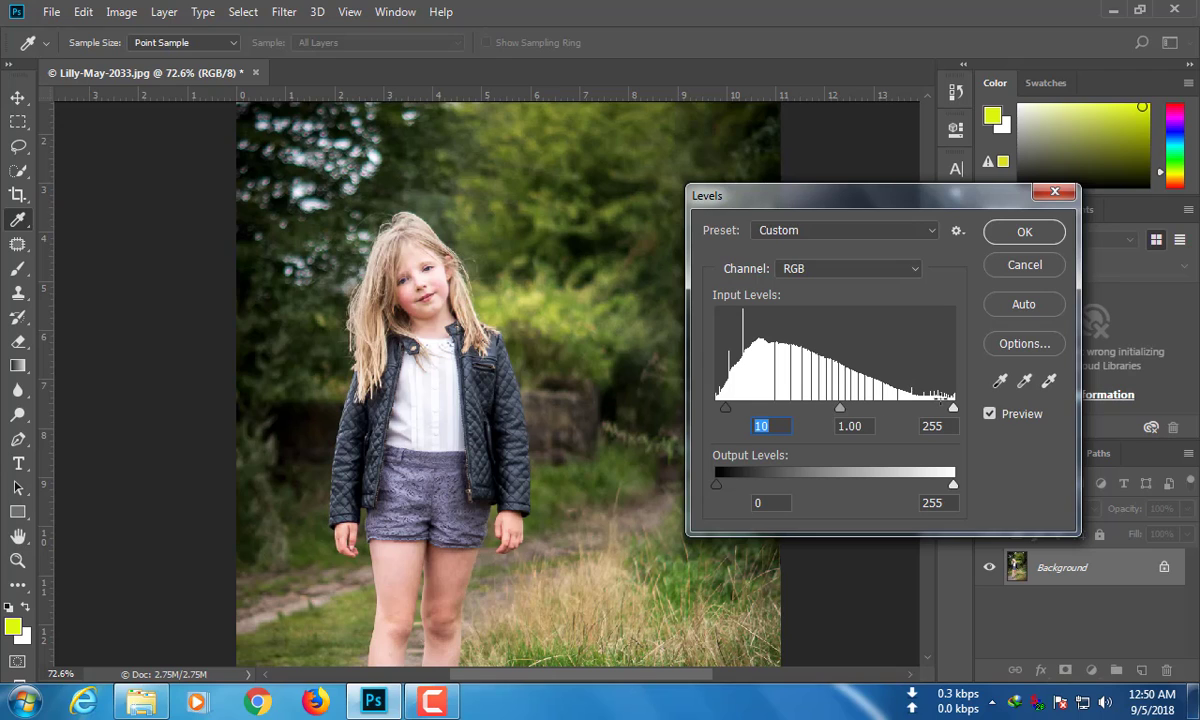
pyautogui.moveTo(947, 410); pyautogui.dragTo(939, 410)
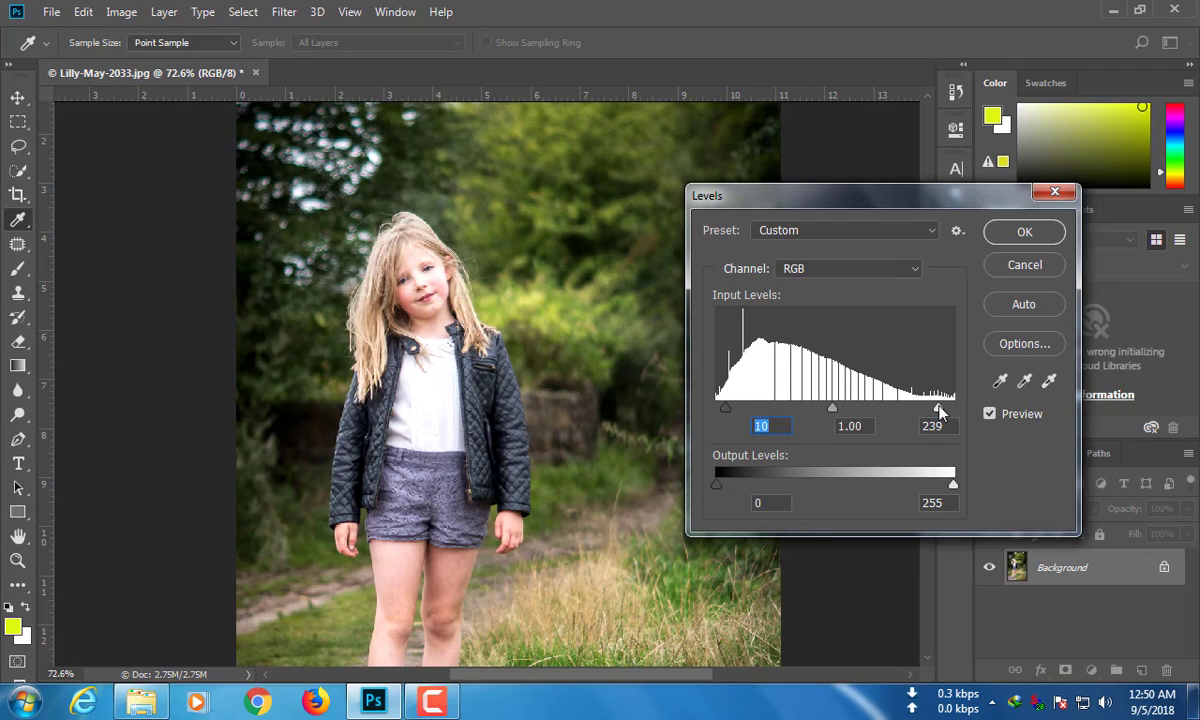
pyautogui.click(946, 410)
pyautogui.click(836, 410)
pyautogui.click(1024, 231)
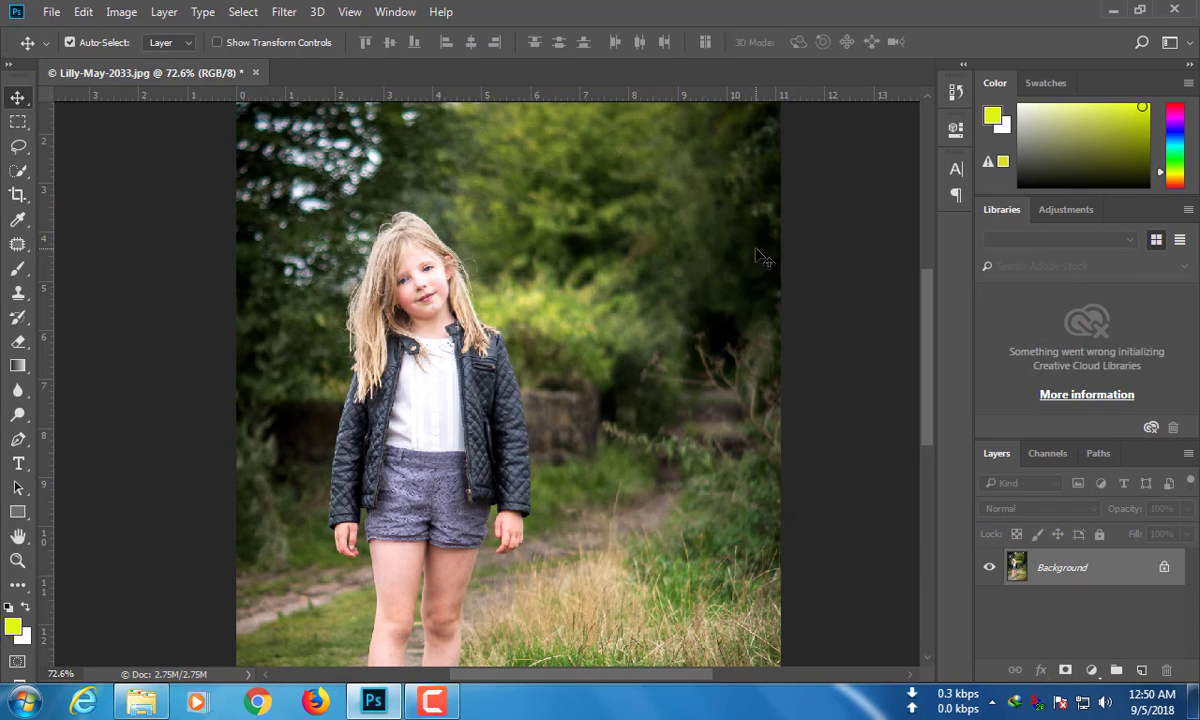
pyautogui.scroll(-3, 760, 258)
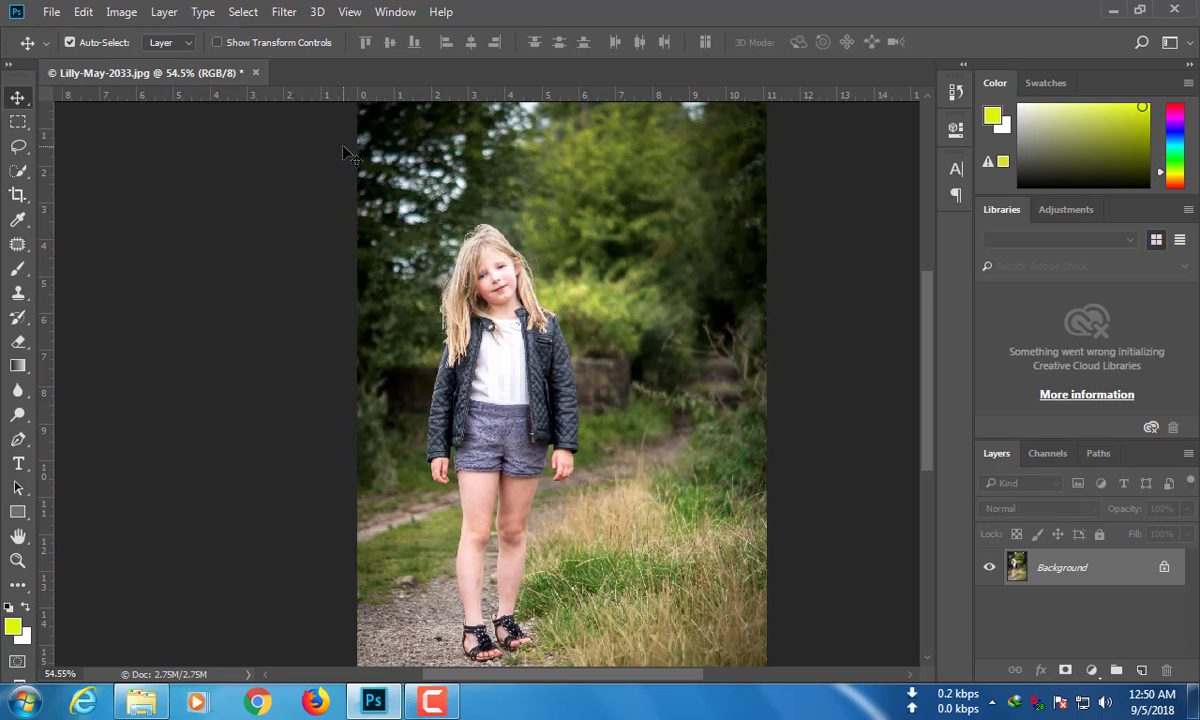
pyautogui.click(121, 12)
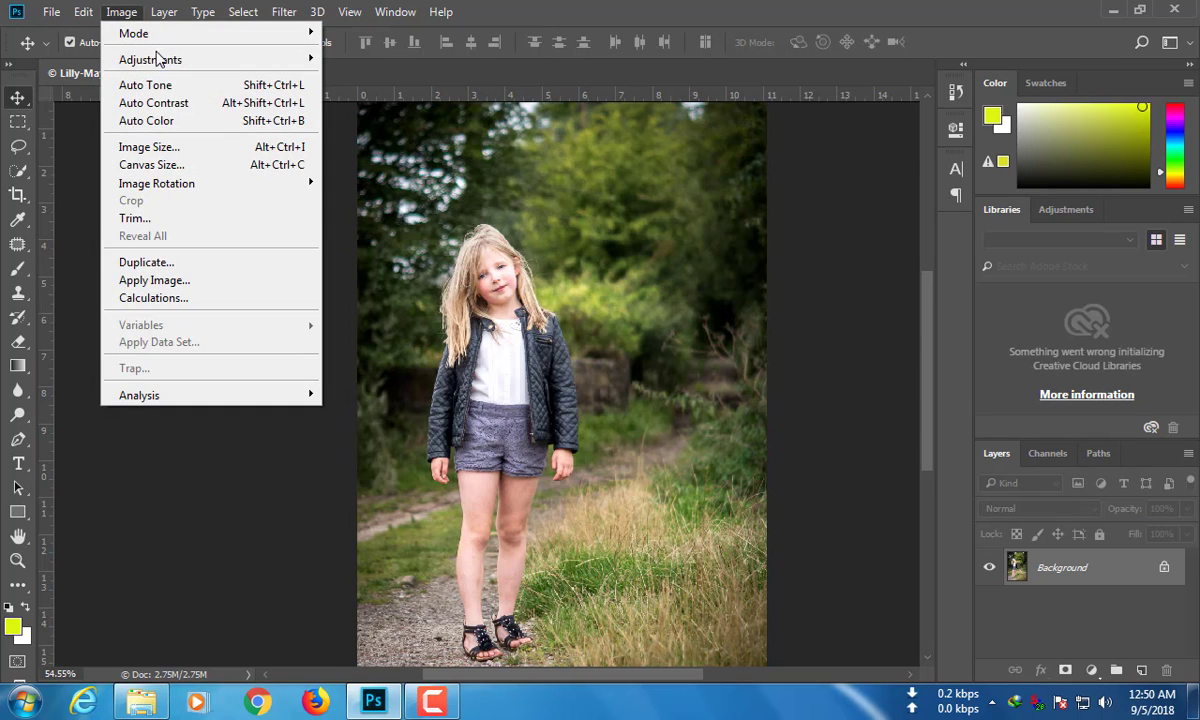
pyautogui.moveTo(157, 60)
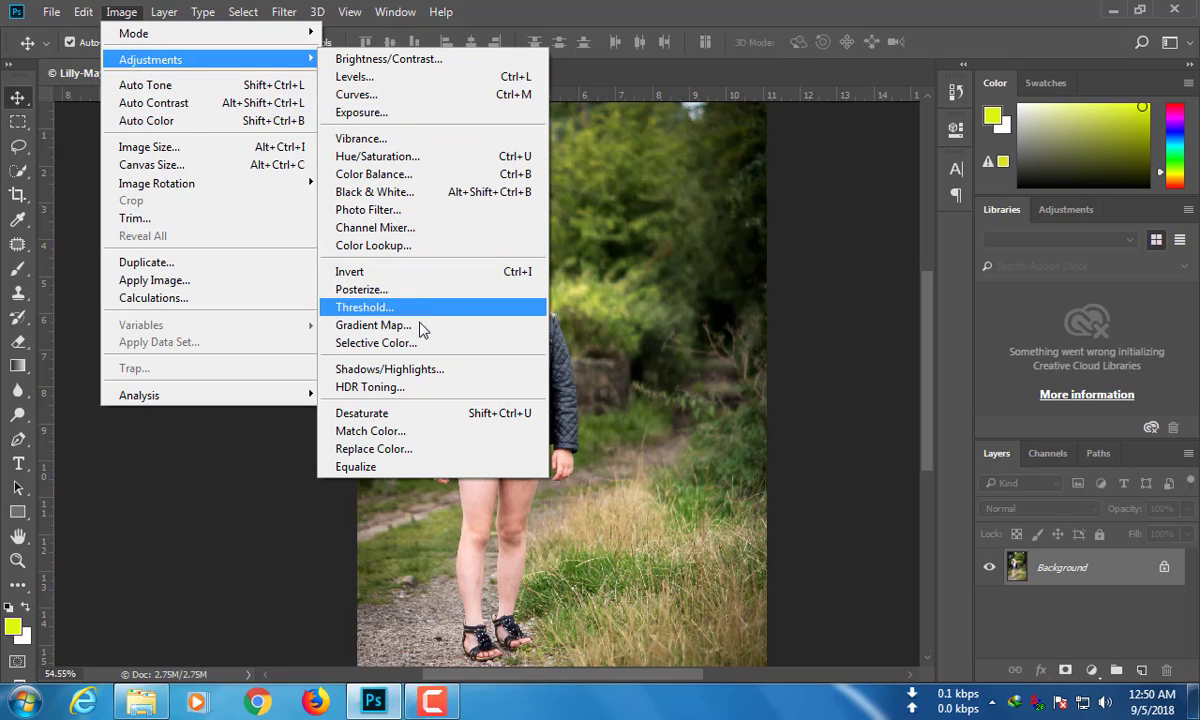
pyautogui.click(688, 95)
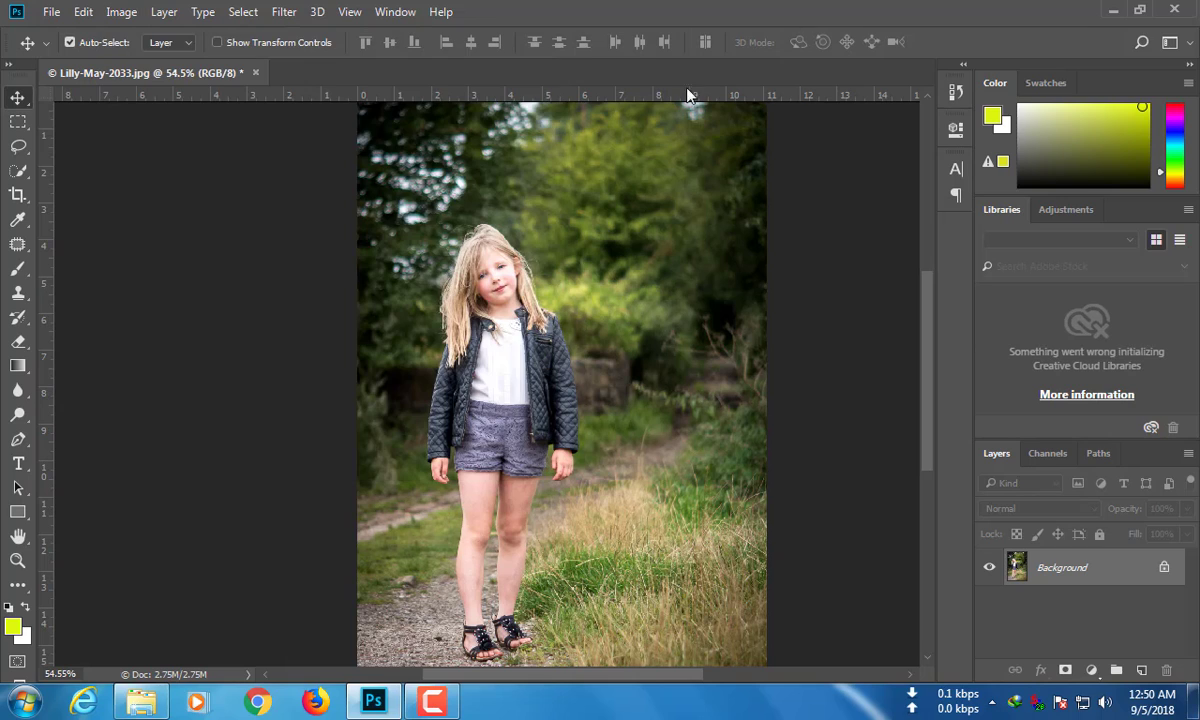
pyautogui.keyDown('alt'); pyautogui.scroll(-1, 542, 259); pyautogui.keyUp('alt')
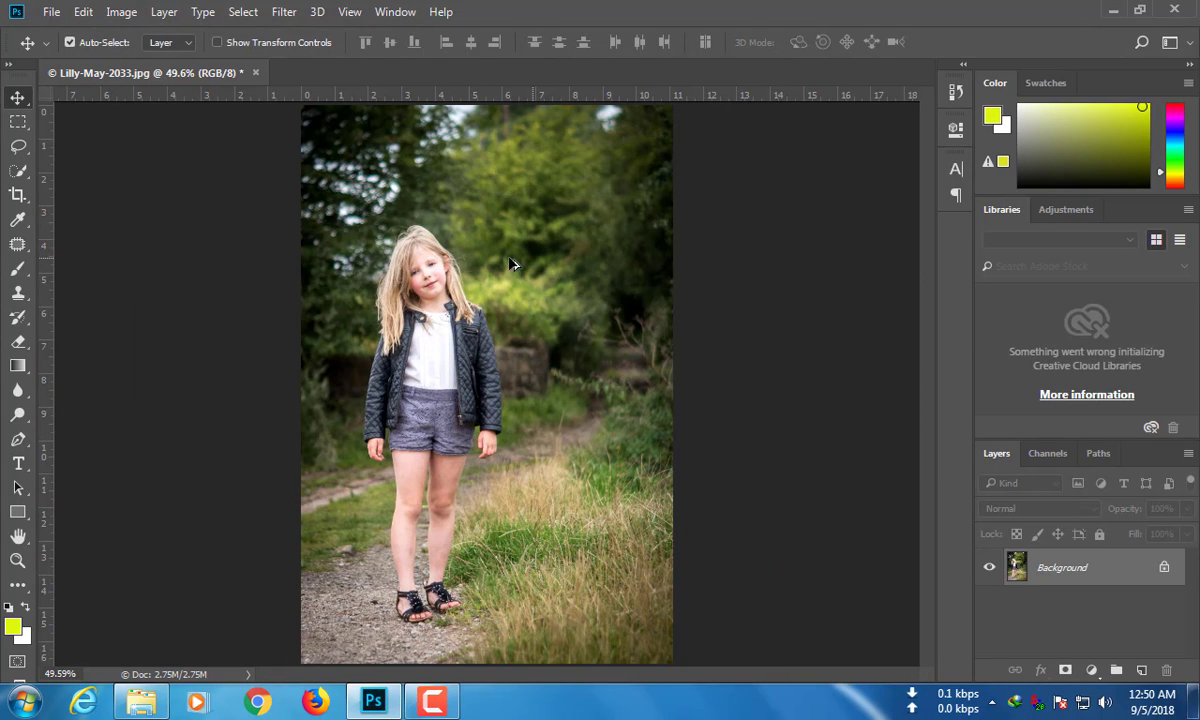
# In the Camera Raw filter, set Exposure +0.15, Contrast +8, Highlights +5, Shadows -26, Whites +14, Blacks -23, Clarity +8, Vibrance +5 and Saturation +3.
pyautogui.click(285, 12)
pyautogui.click(322, 121)
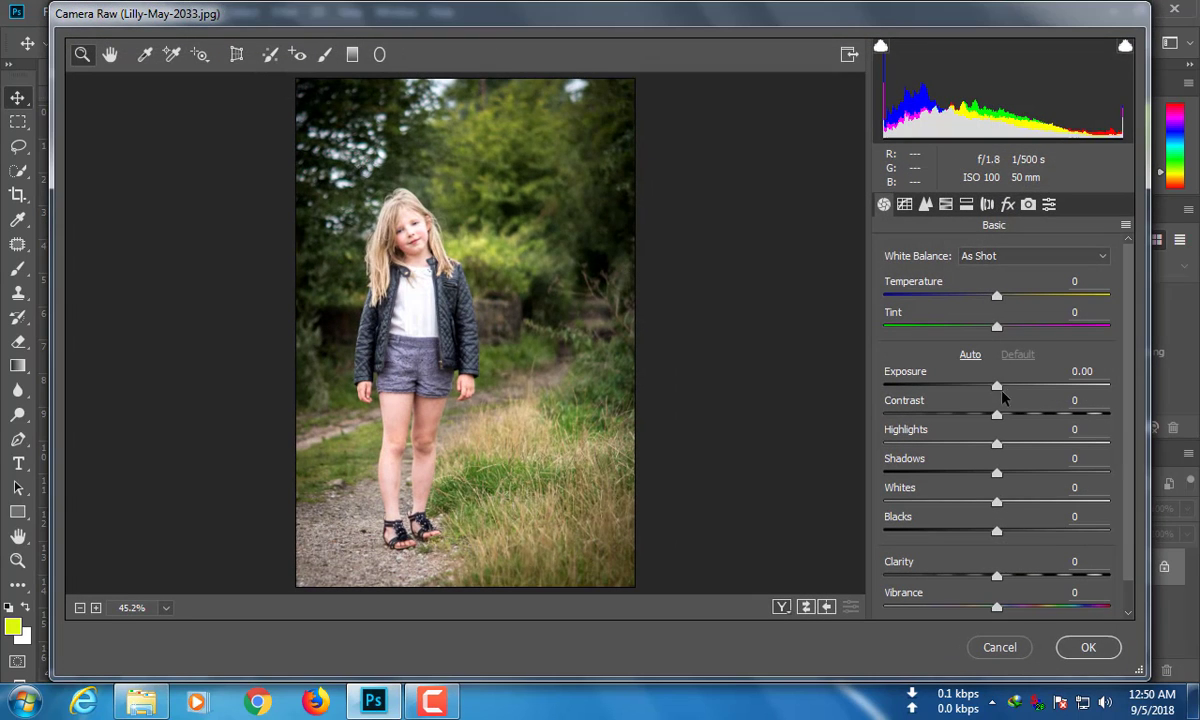
pyautogui.moveTo(996, 388); pyautogui.dragTo(968, 534)
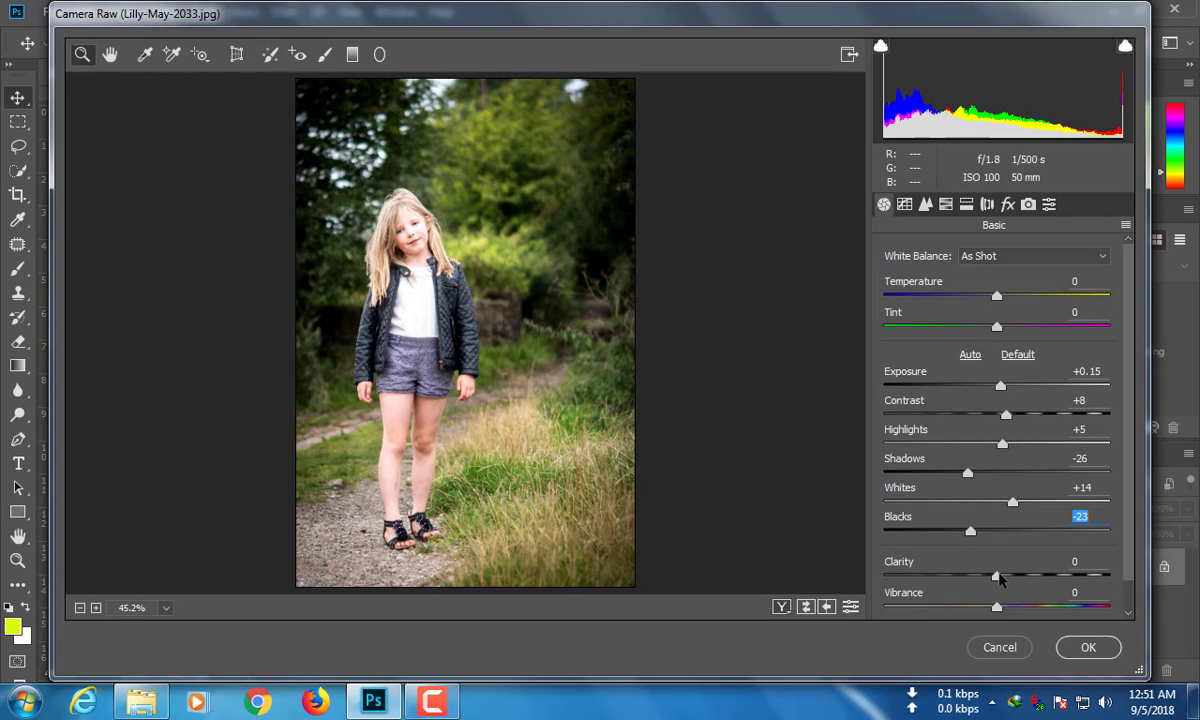
pyautogui.moveTo(997, 578)
pyautogui.mouseDown()
pyautogui.moveTo(1012, 577)
pyautogui.moveTo(1000, 577)
pyautogui.moveTo(1000, 602)
pyautogui.mouseUp()
pyautogui.scroll(-1, 967, 553)
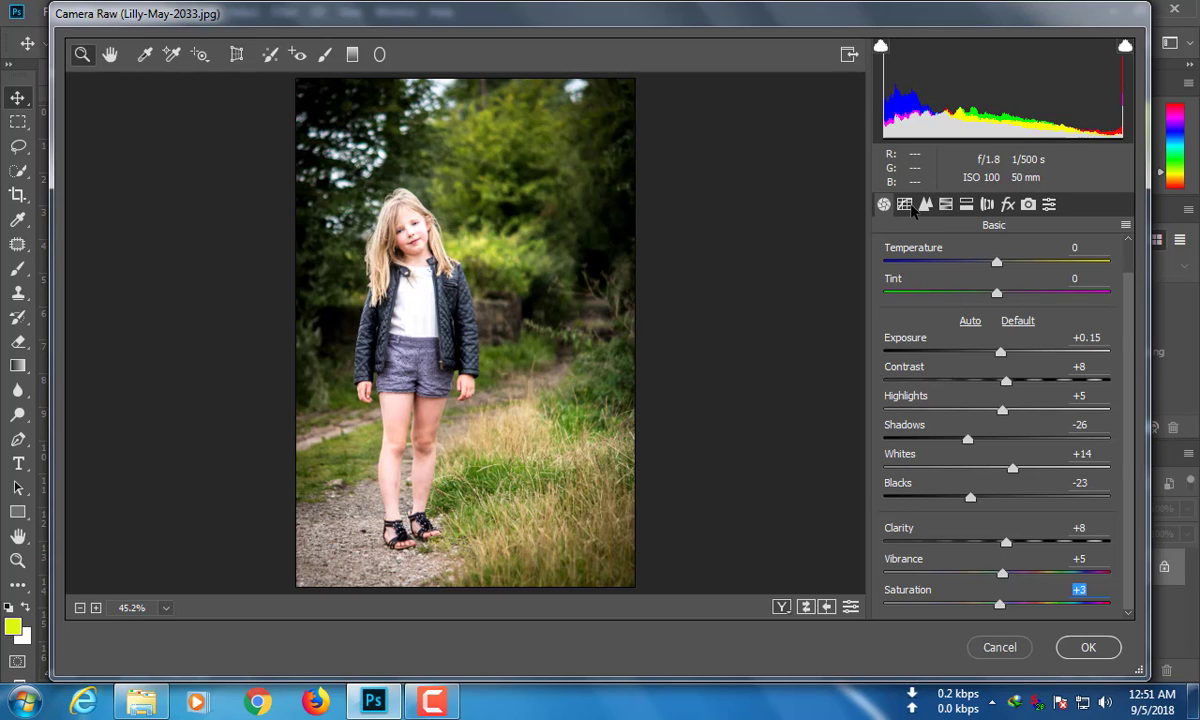
# Add a post-crop vignette with an amount of -16 and a midpoint of 47.
pyautogui.click(1008, 204)
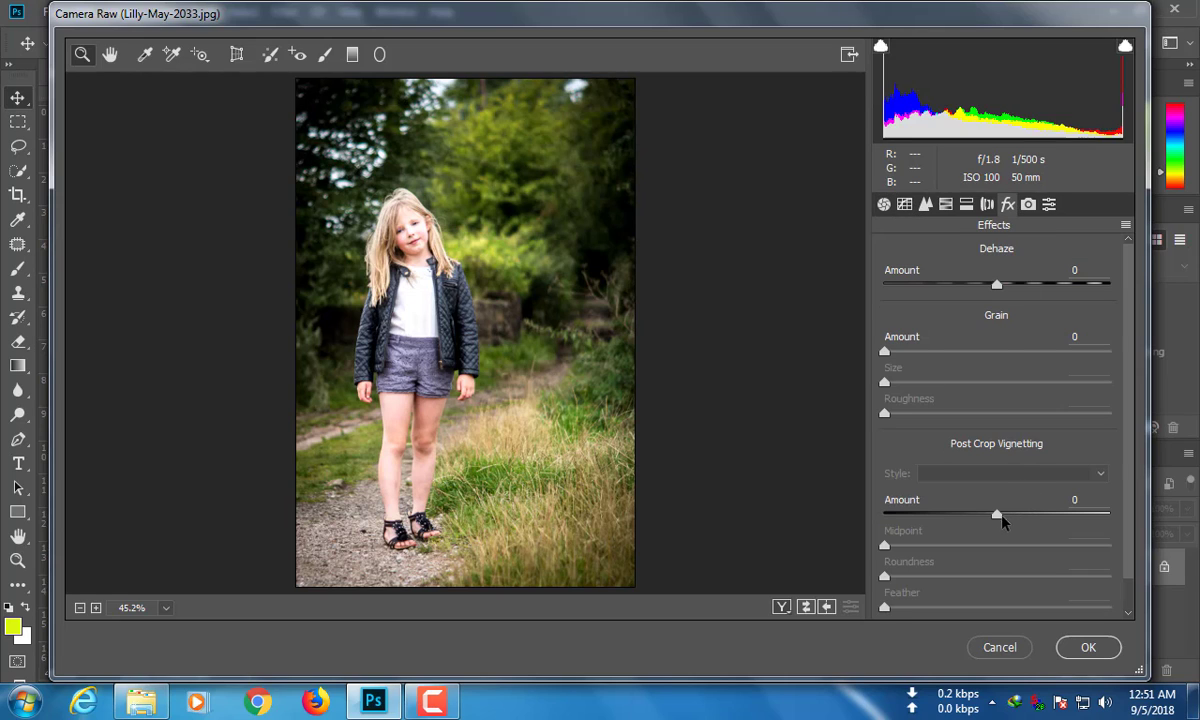
pyautogui.moveTo(1000, 517)
pyautogui.mouseDown()
pyautogui.moveTo(970, 514)
pyautogui.moveTo(985, 515)
pyautogui.mouseUp()
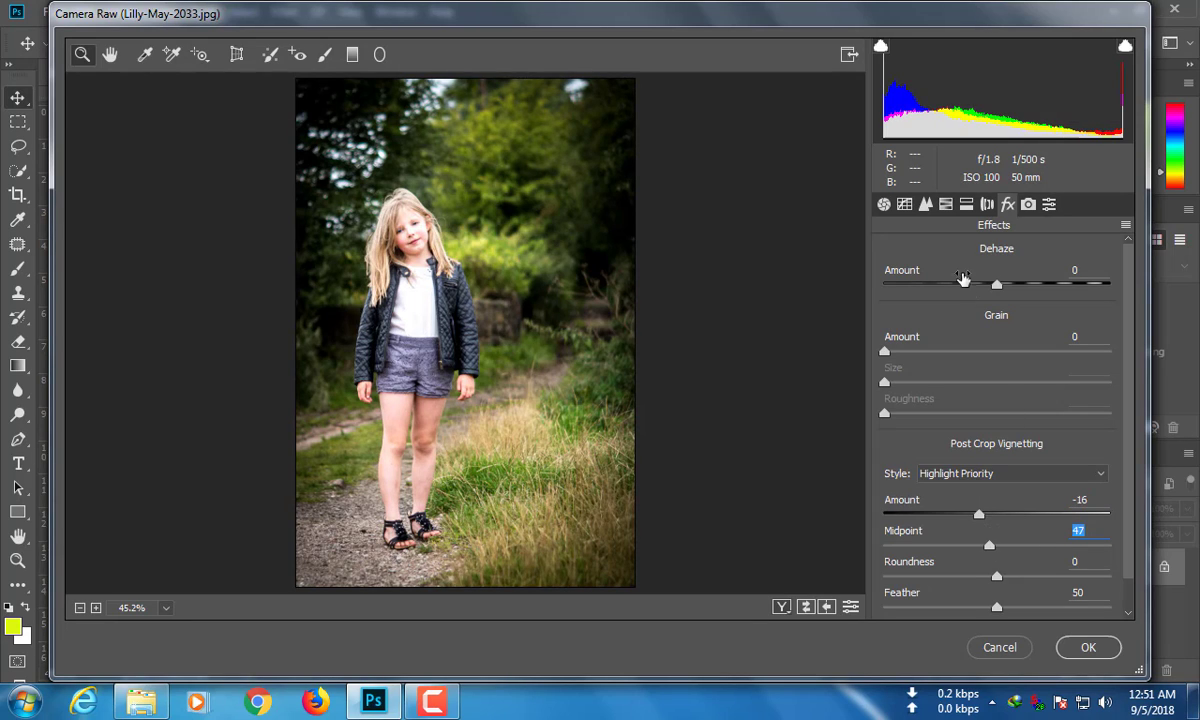
# Shift the photo's foliage colours by setting the HSL hue of Yellows to -57 and Greens to -50.
pyautogui.click(945, 204)
pyautogui.click(894, 287)
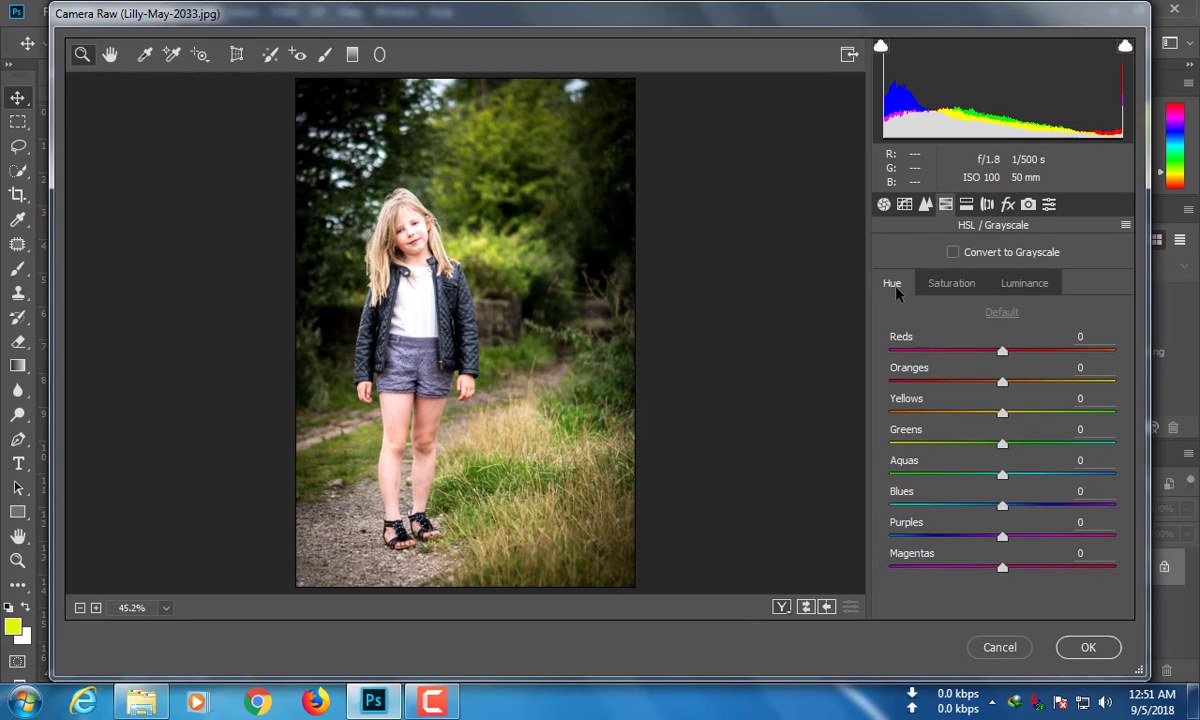
pyautogui.moveTo(1002, 413); pyautogui.dragTo(938, 416)
pyautogui.moveTo(997, 449); pyautogui.dragTo(946, 448)
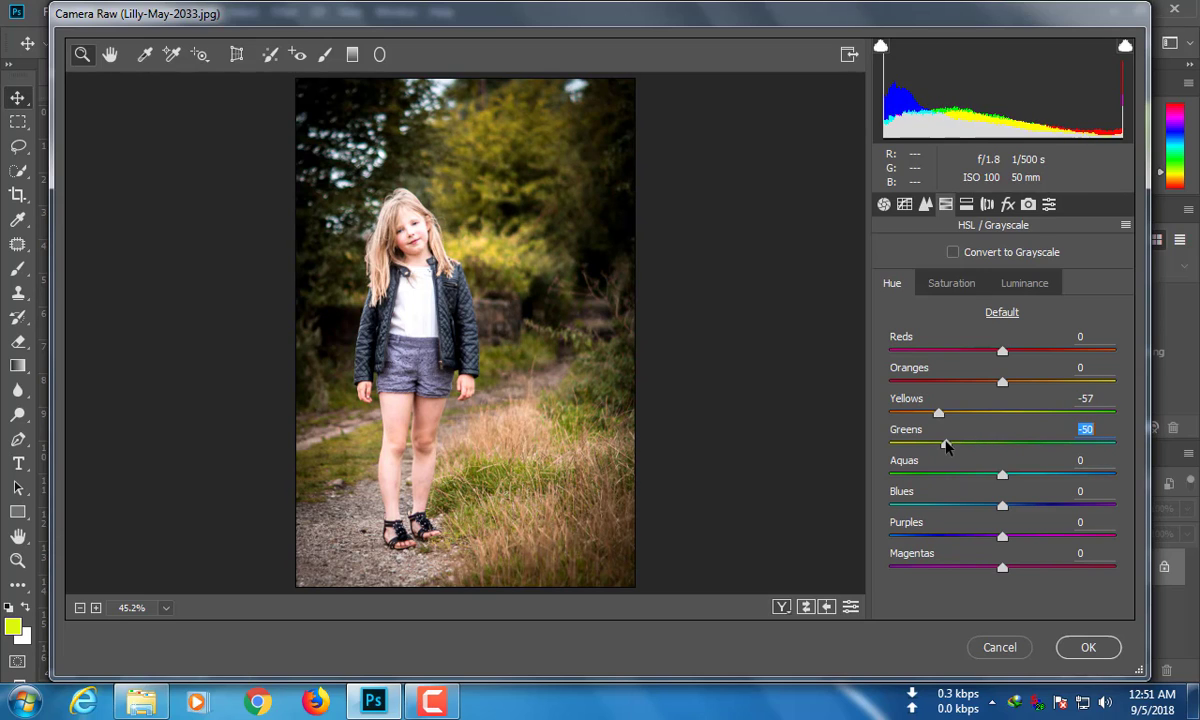
# Raise the HSL saturation of both Yellows and Greens to +100.
pyautogui.click(976, 285)
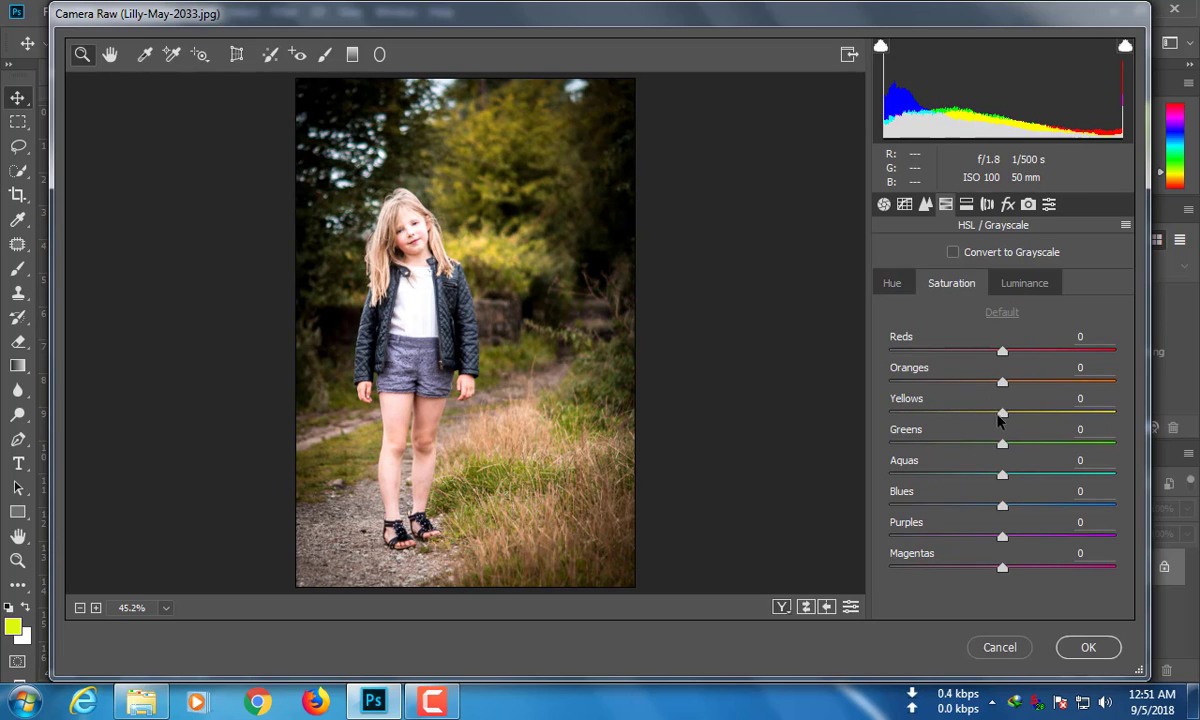
pyautogui.moveTo(1002, 413); pyautogui.dragTo(1122, 410)
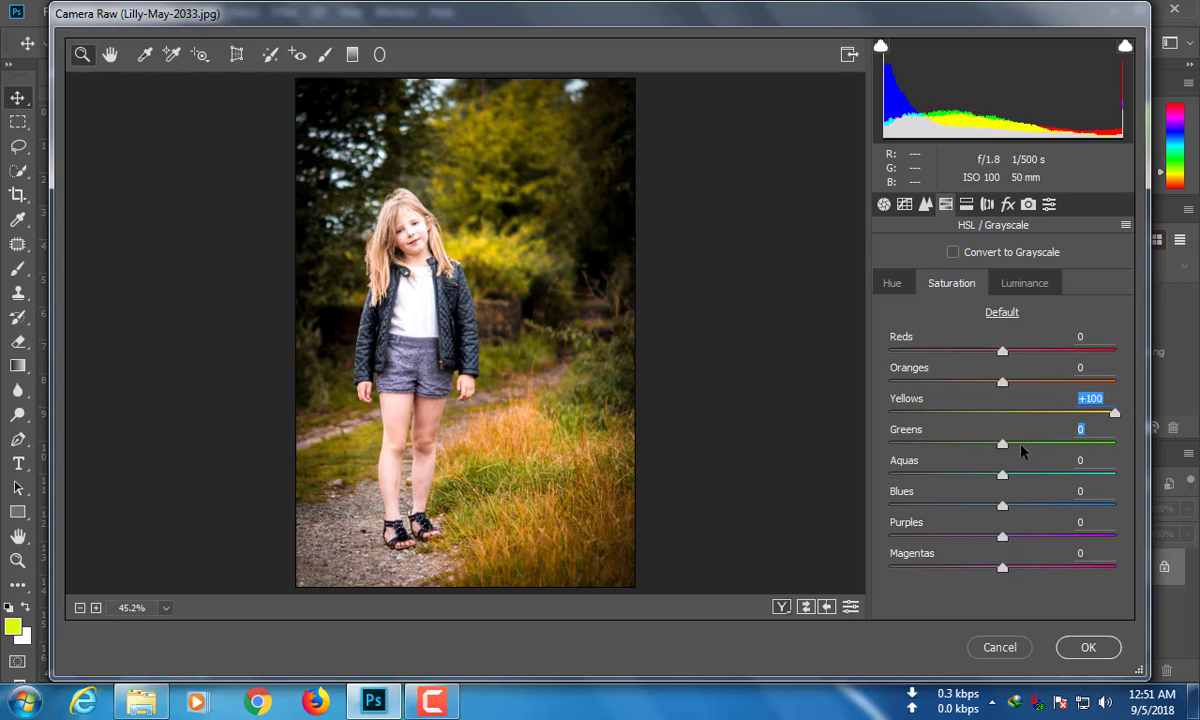
pyautogui.moveTo(1021, 445); pyautogui.dragTo(1151, 436)
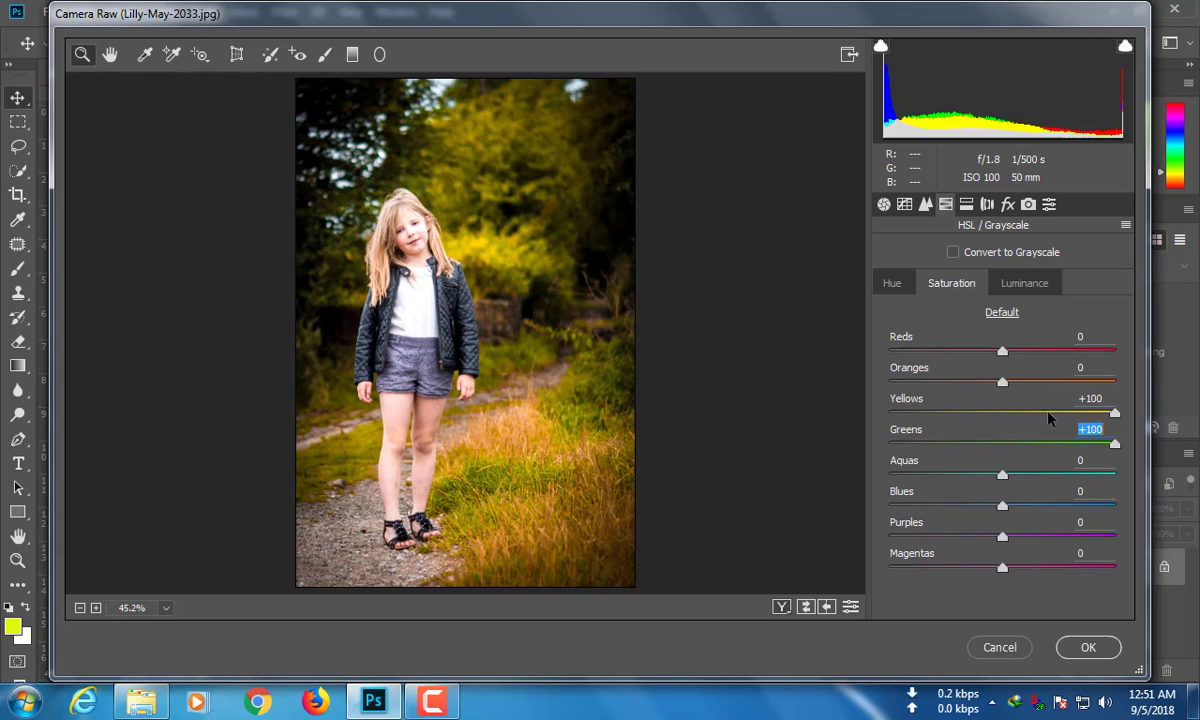
# Set the HSL luminance to +3 for Reds, +4 for Oranges, -71 for Blues, +14 for Purples and -3 for Magentas.
pyautogui.click(1020, 286)
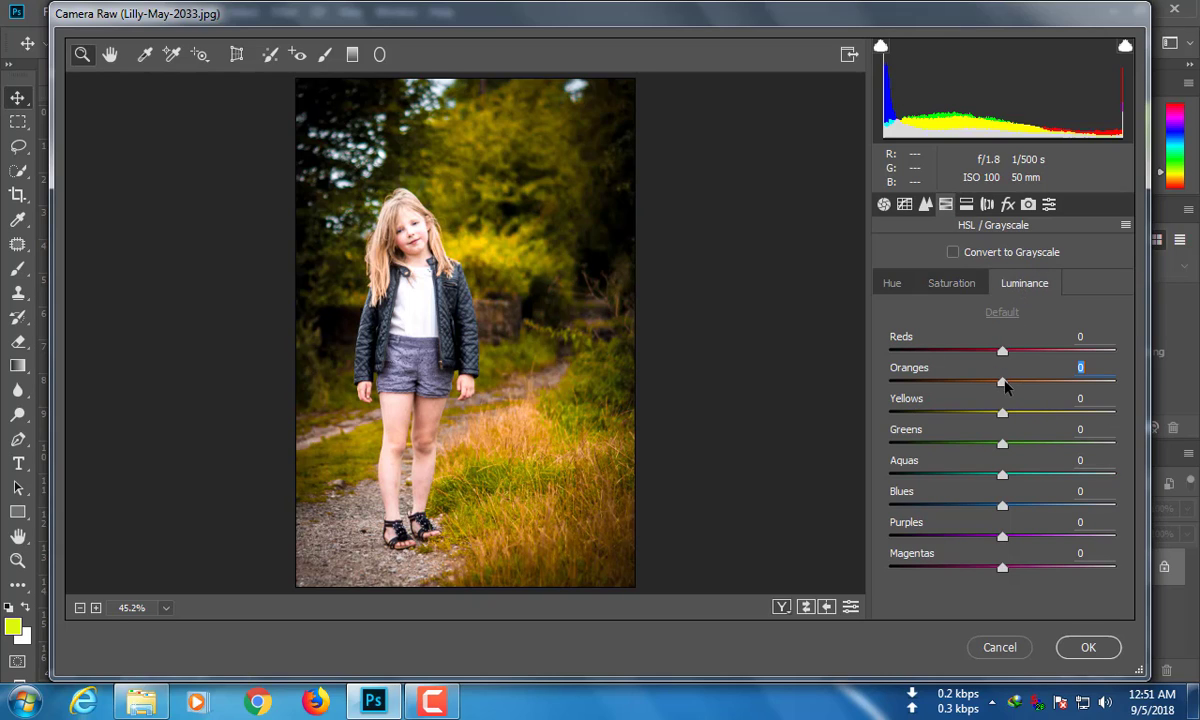
pyautogui.moveTo(1010, 387); pyautogui.dragTo(1007, 351)
pyautogui.click(1004, 506)
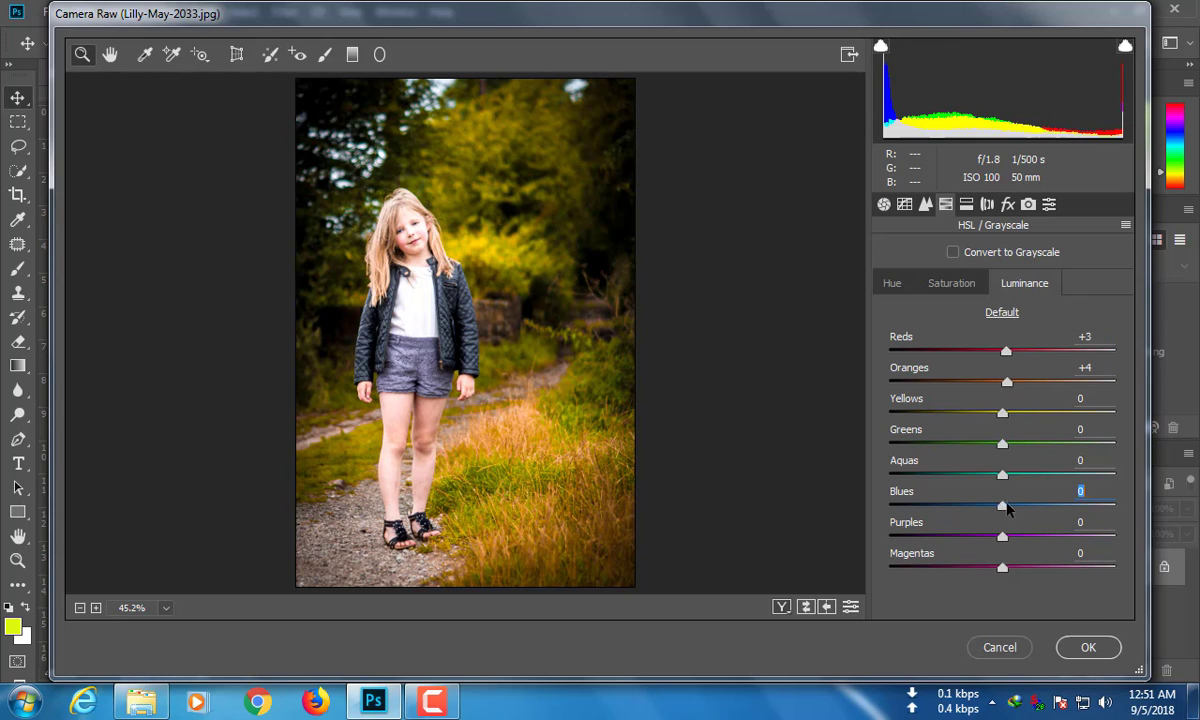
pyautogui.moveTo(1002, 506); pyautogui.dragTo(922, 505)
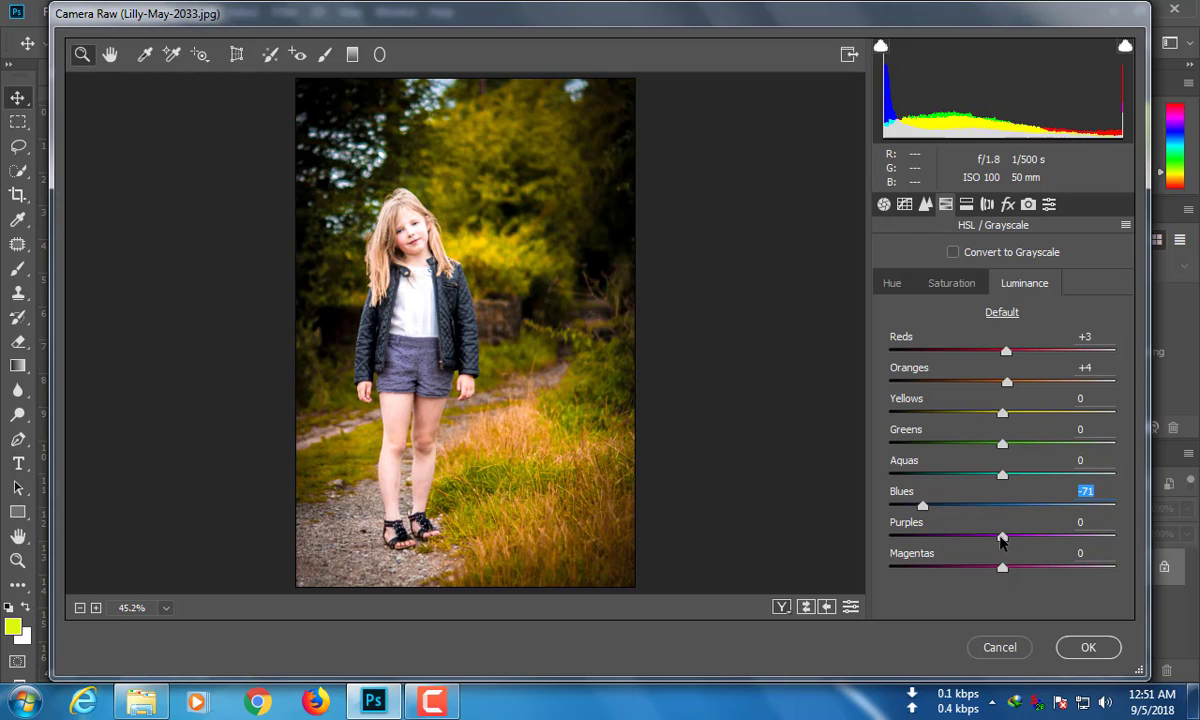
pyautogui.moveTo(1002, 537); pyautogui.dragTo(998, 567)
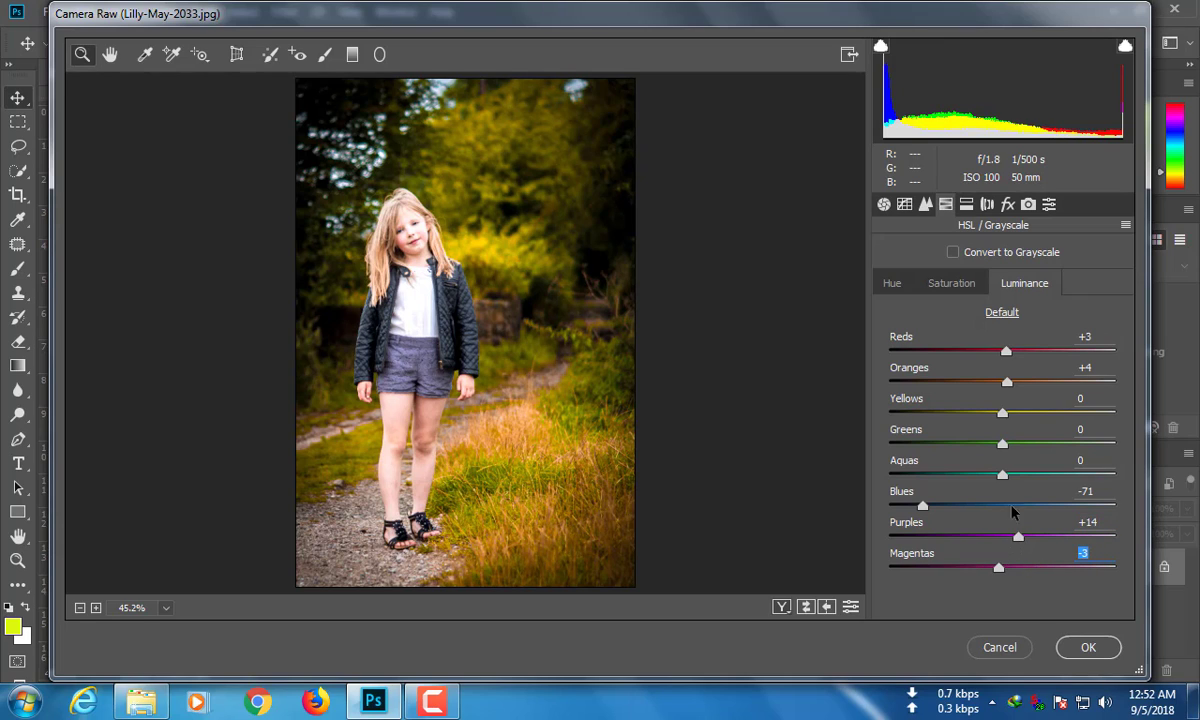
# Set the HSL saturation to +82 for Aquas, +53 for Blues and +30 for Purples.
pyautogui.click(948, 283)
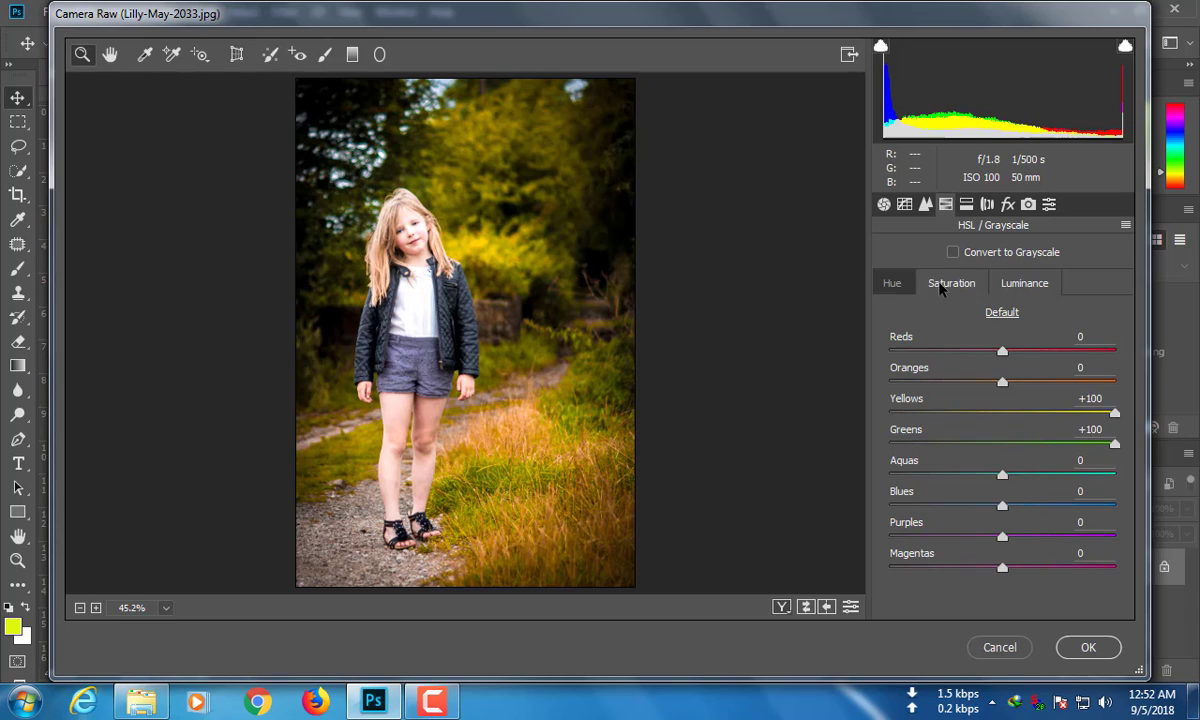
pyautogui.moveTo(1003, 476); pyautogui.dragTo(1095, 475)
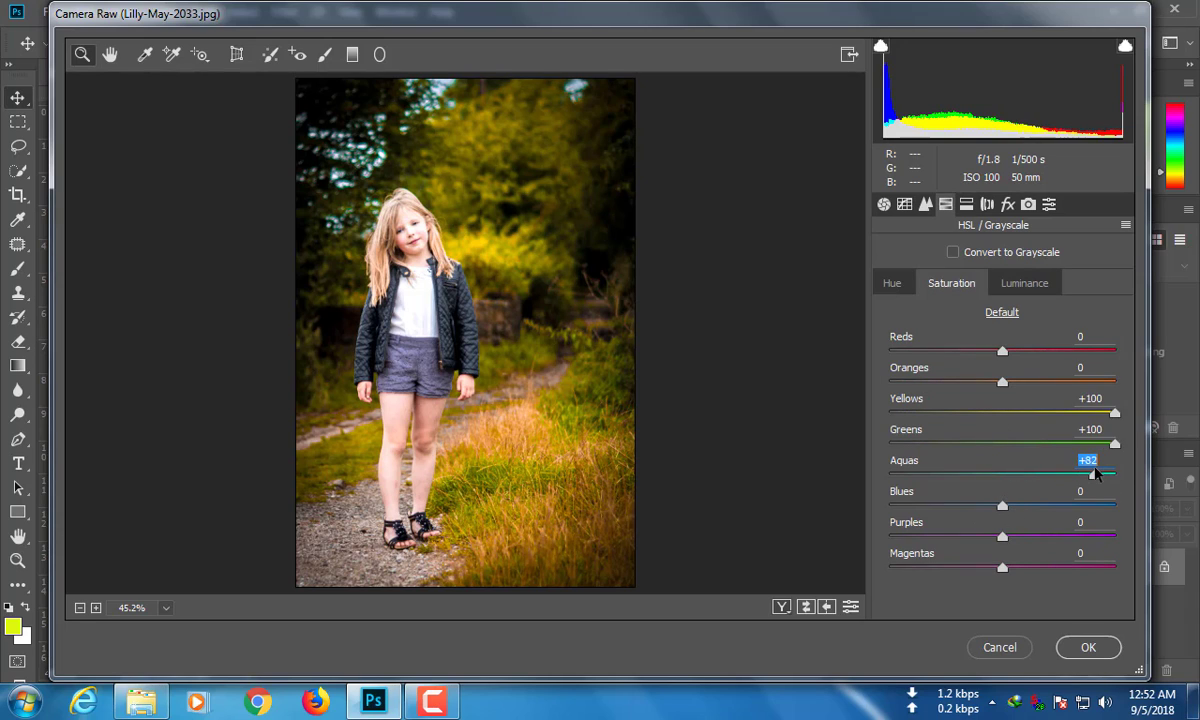
pyautogui.moveTo(1027, 508); pyautogui.dragTo(1105, 508)
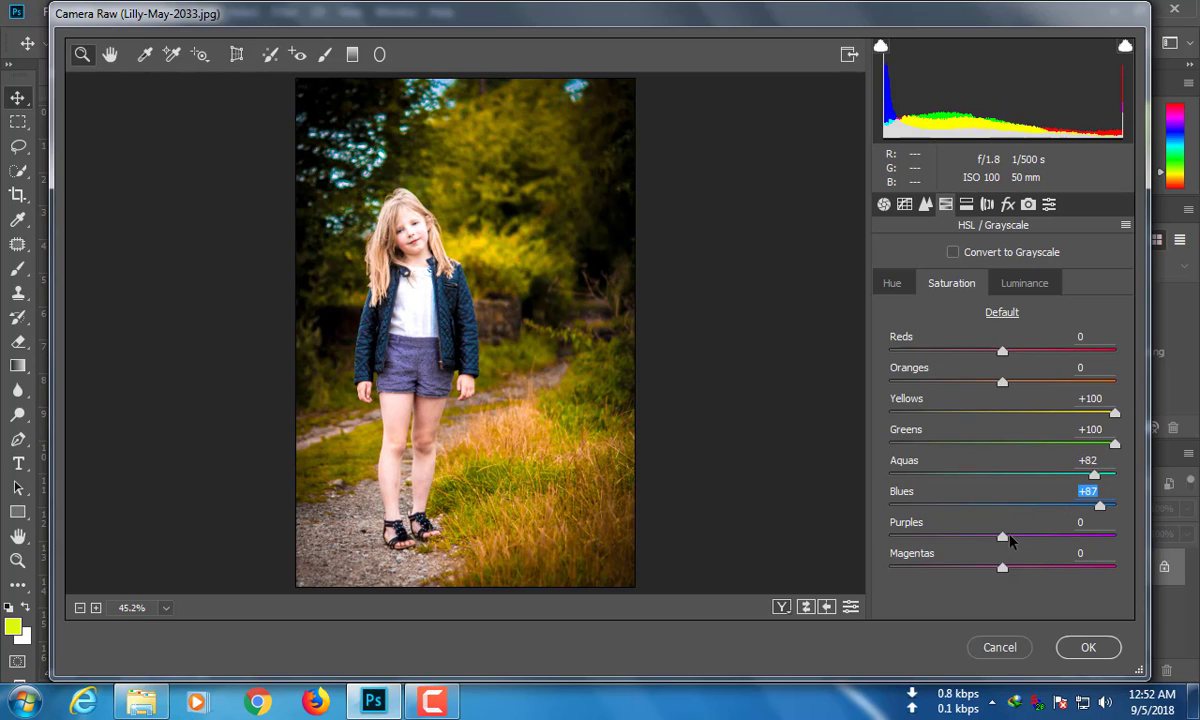
pyautogui.moveTo(1001, 538); pyautogui.dragTo(1038, 536)
pyautogui.moveTo(1099, 507); pyautogui.dragTo(1062, 509)
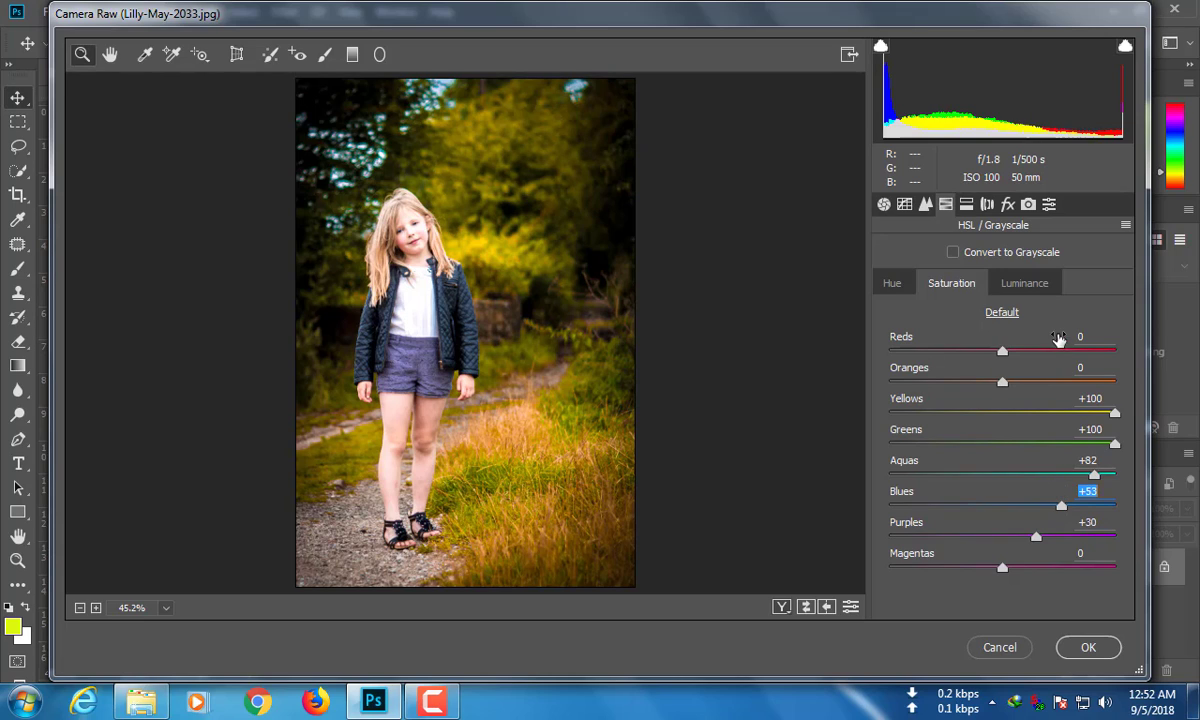
# Set the parametric tone curve to Highlights +10, Lights +9, Darks +13 and Shadows -18, and apply the Camera Raw filter.
pyautogui.click(905, 205)
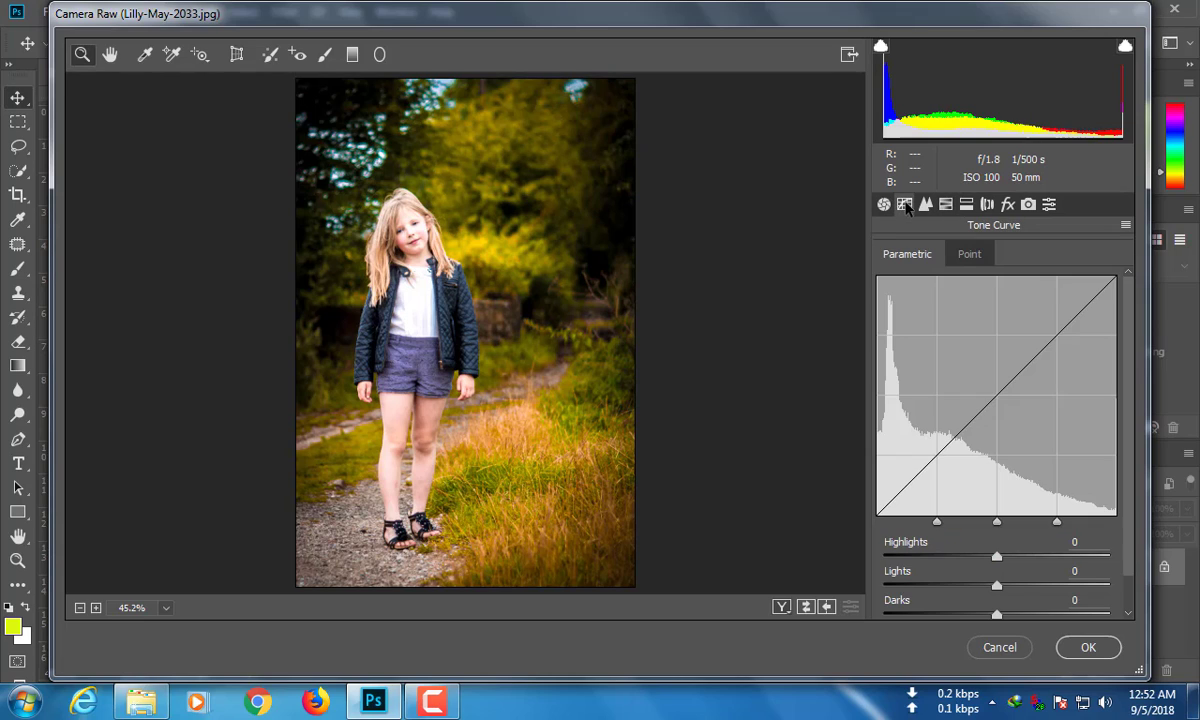
pyautogui.scroll(-1, 1043, 497)
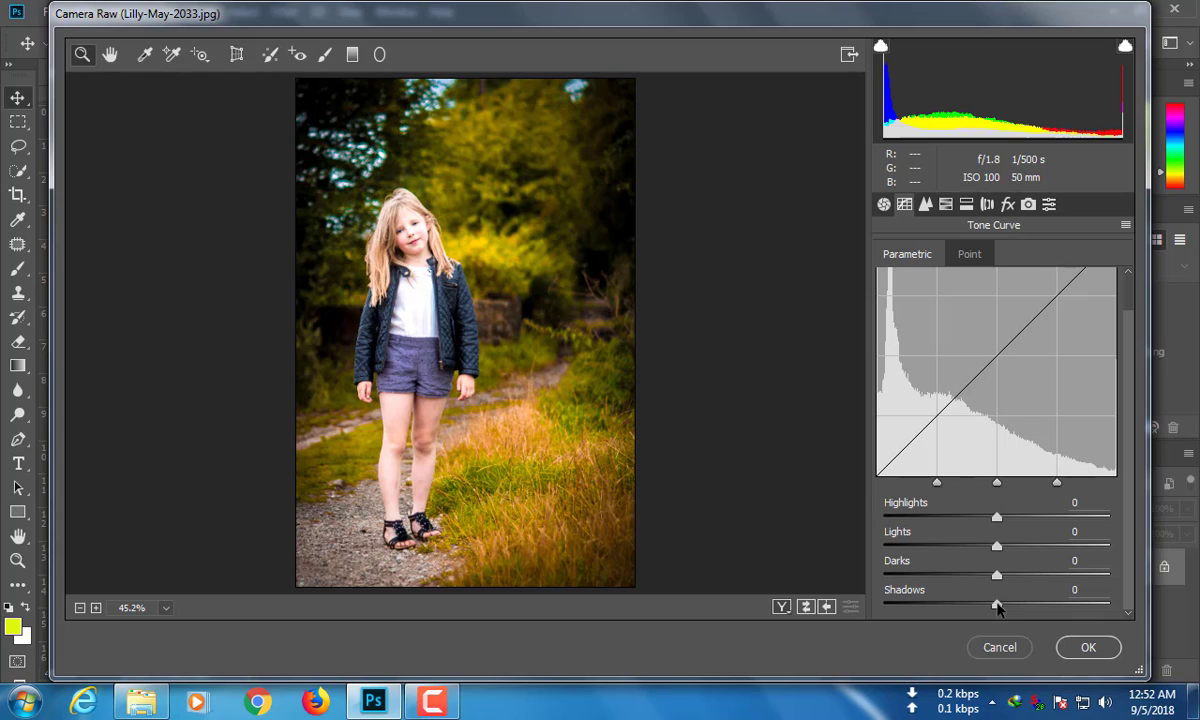
pyautogui.moveTo(1015, 610); pyautogui.dragTo(1008, 525)
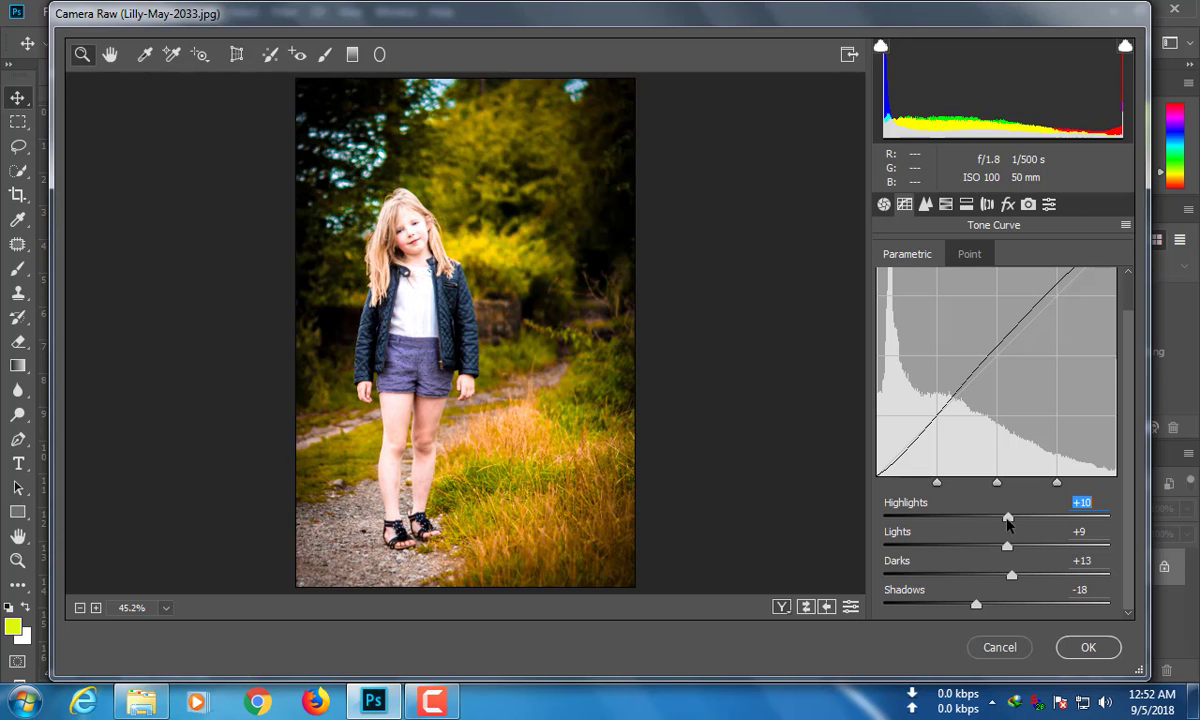
pyautogui.click(1087, 649)
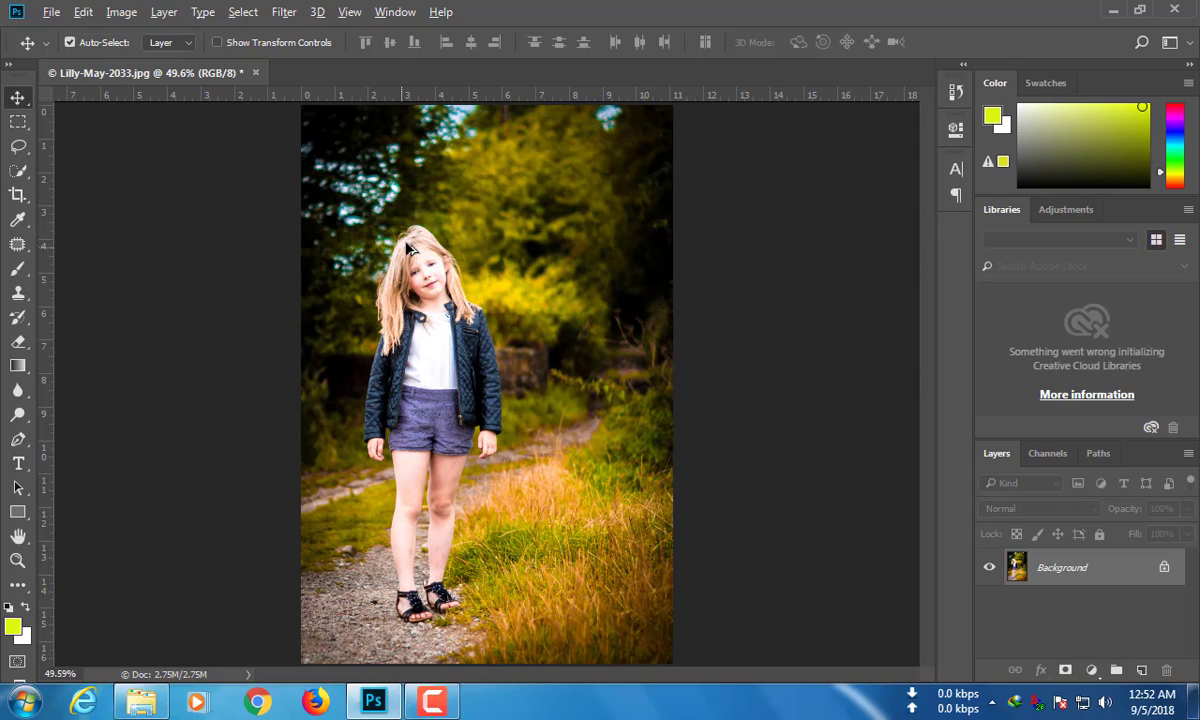
# Make a quick selection over the girl's face and neck with the brush reduced to 30 px.
pyautogui.scroll(1, 413, 260)
pyautogui.scroll(4, 413, 260)
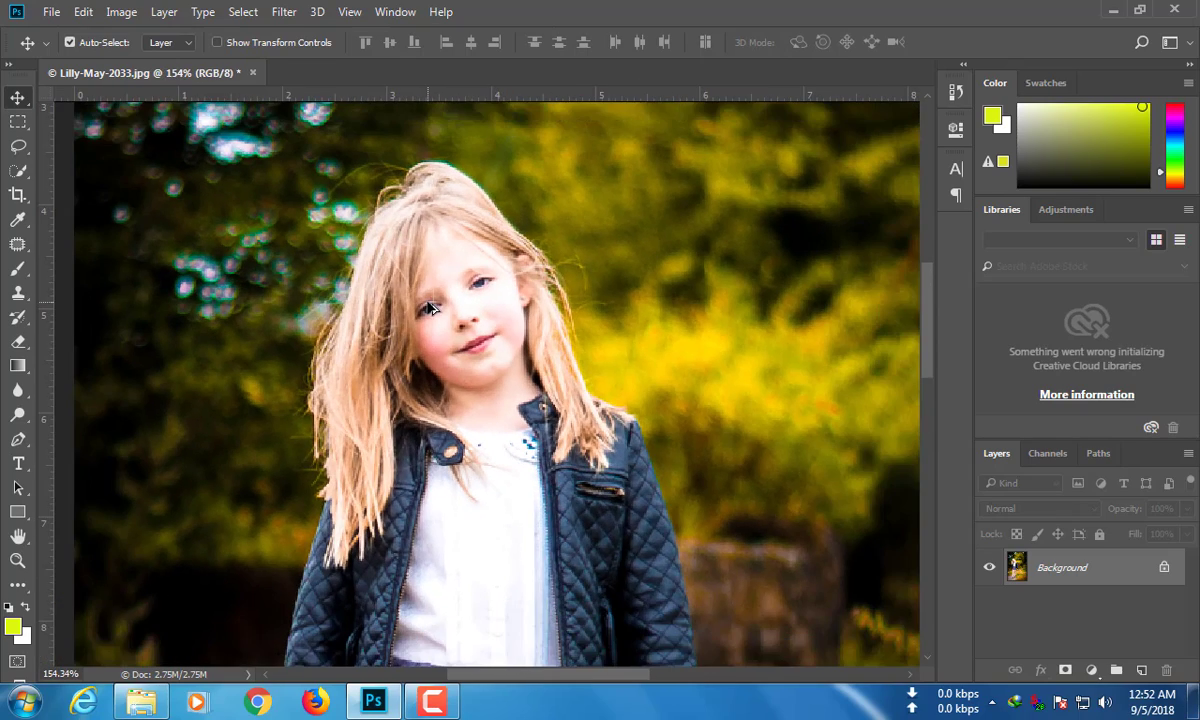
pyautogui.click(18, 170)
pyautogui.press('[')
pyautogui.press('[')
pyautogui.press('[')
pyautogui.press('[')
pyautogui.press('[')
pyautogui.press('[')
pyautogui.press('[')
pyautogui.press('[')
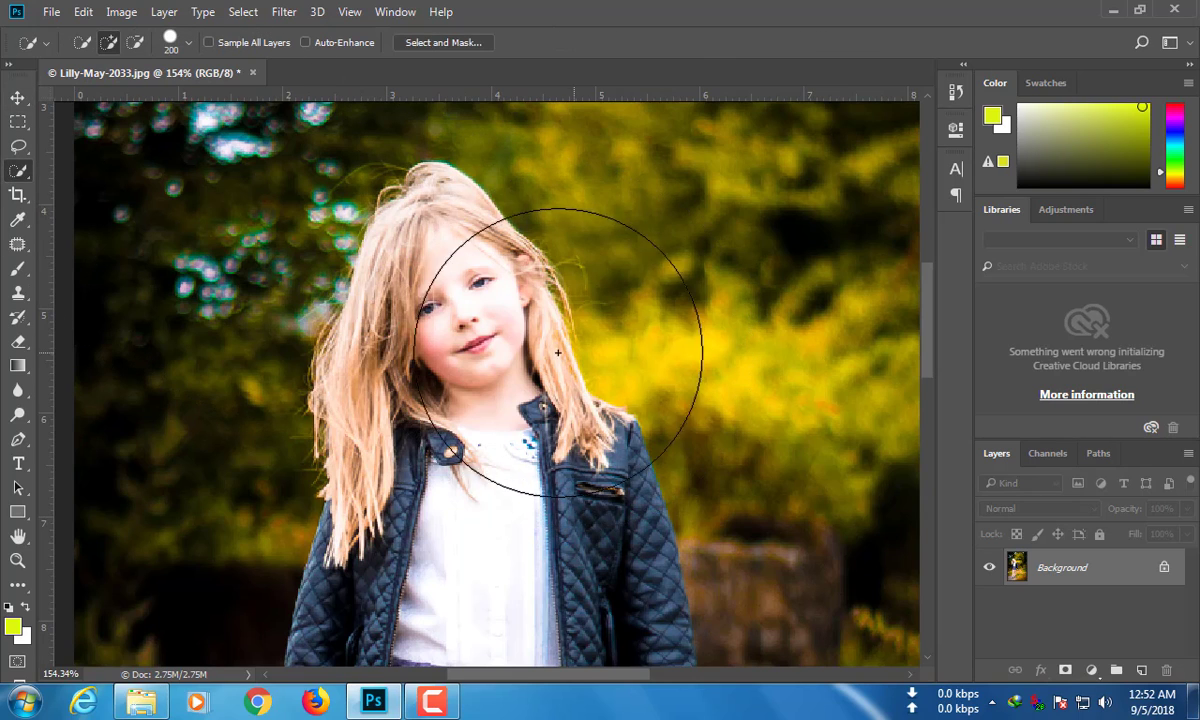
pyautogui.press('[')
pyautogui.press('[')
pyautogui.press('[')
pyautogui.press('[')
pyautogui.press('[')
pyautogui.press('[')
pyautogui.press('[')
pyautogui.press('[')
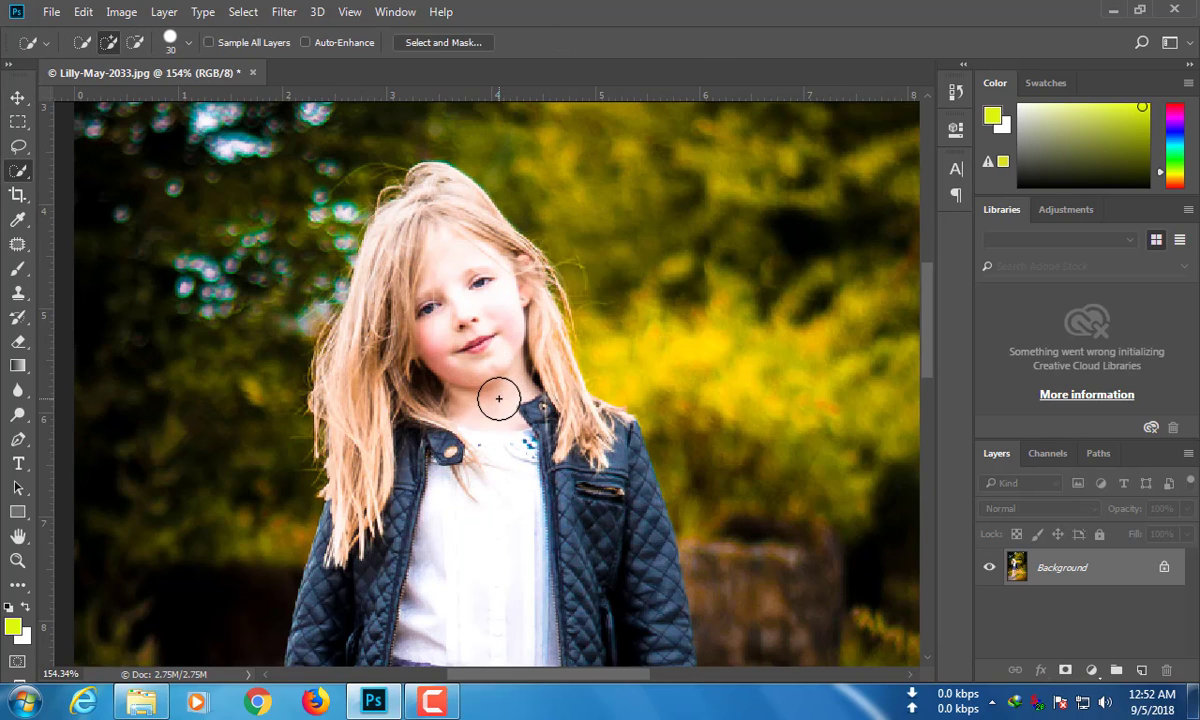
pyautogui.moveTo(498, 404)
pyautogui.mouseDown()
pyautogui.moveTo(472, 383)
pyautogui.moveTo(452, 330)
pyautogui.moveTo(449, 265)
pyautogui.mouseUp()
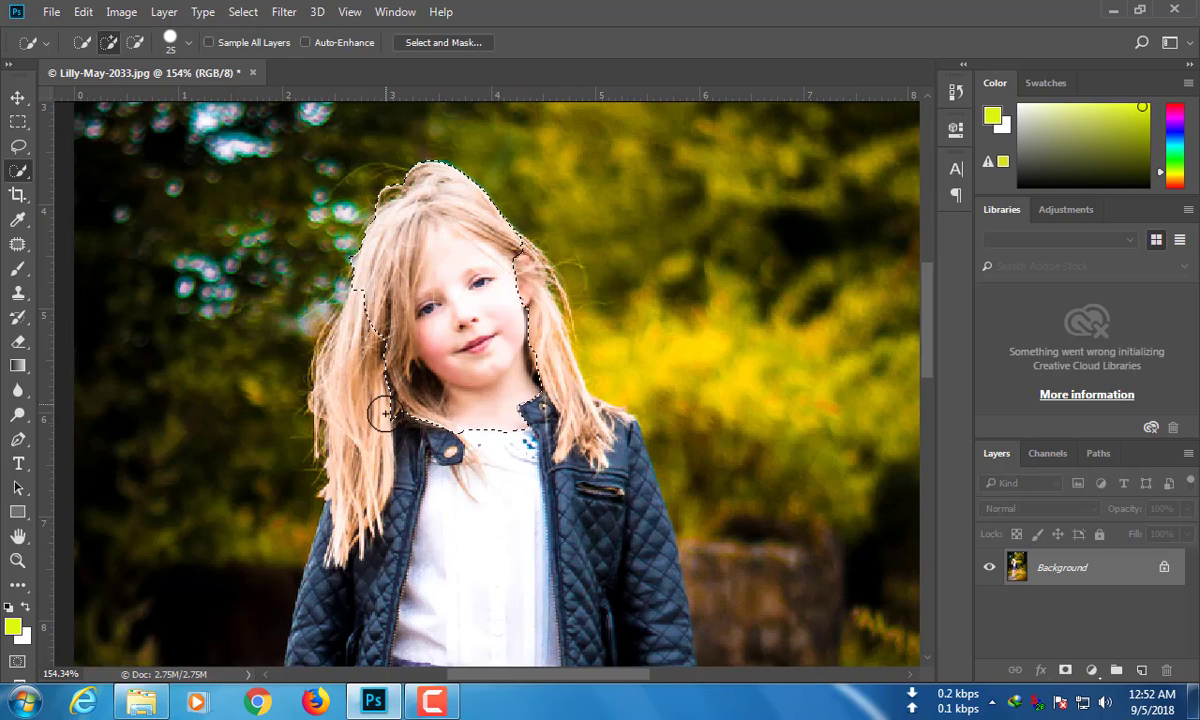
# Refine the selection with a 10 px Quick Selection brush, subtracting the hair so that only the face and neck stay selected.
pyautogui.press('[')
pyautogui.press('[')
pyautogui.press('[')
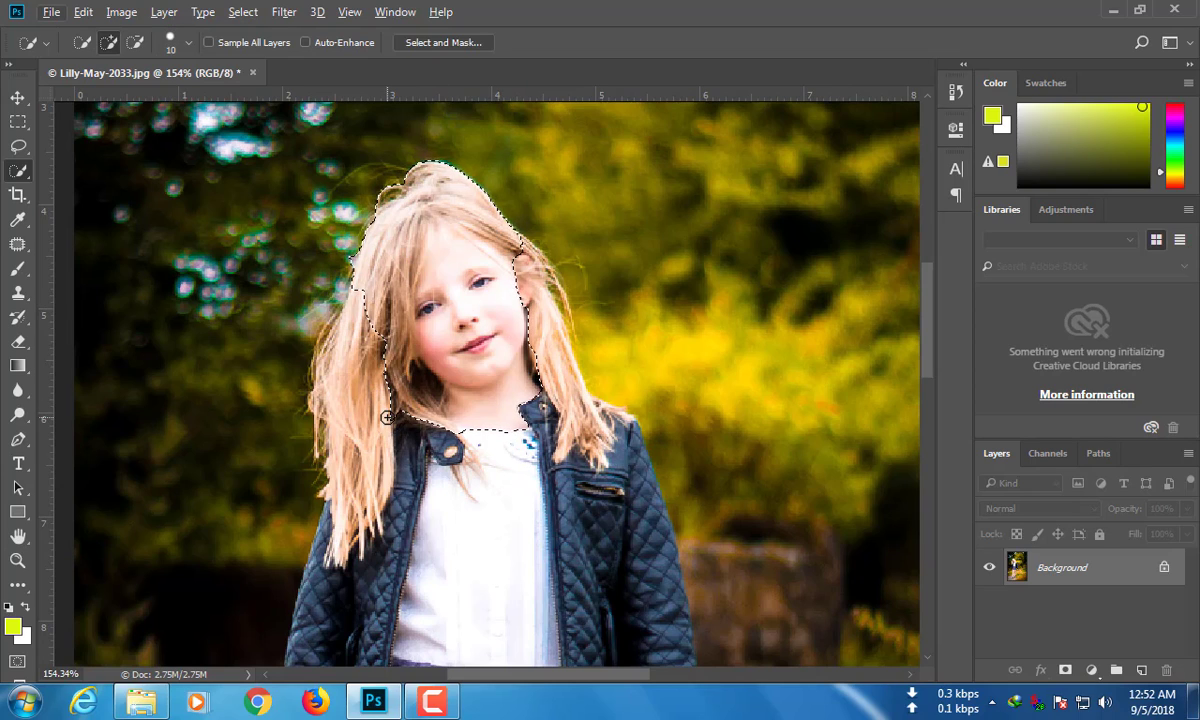
pyautogui.press('super')
pyautogui.press('super')
pyautogui.moveTo(390, 415); pyautogui.dragTo(388, 488)
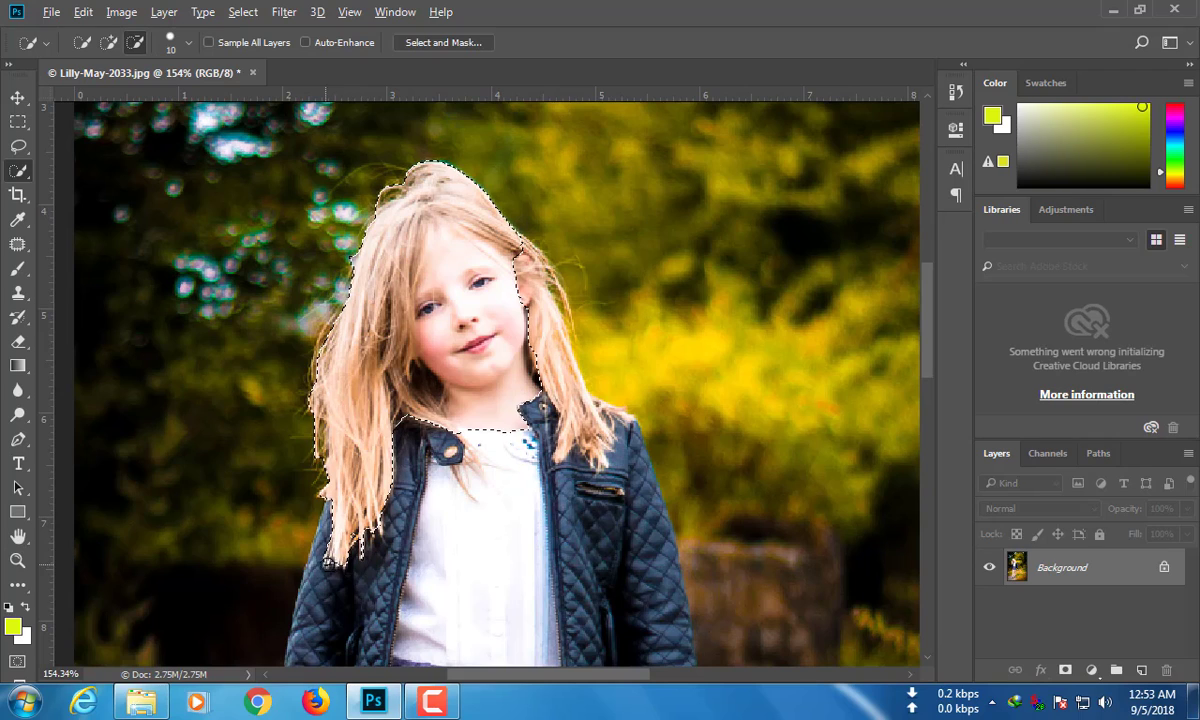
pyautogui.keyDown('alt'); pyautogui.click(338, 555); pyautogui.keyUp('alt')
pyautogui.moveTo(338, 549)
pyautogui.mouseDown()
pyautogui.moveTo(337, 488)
pyautogui.moveTo(358, 430)
pyautogui.moveTo(428, 407)
pyautogui.mouseUp()
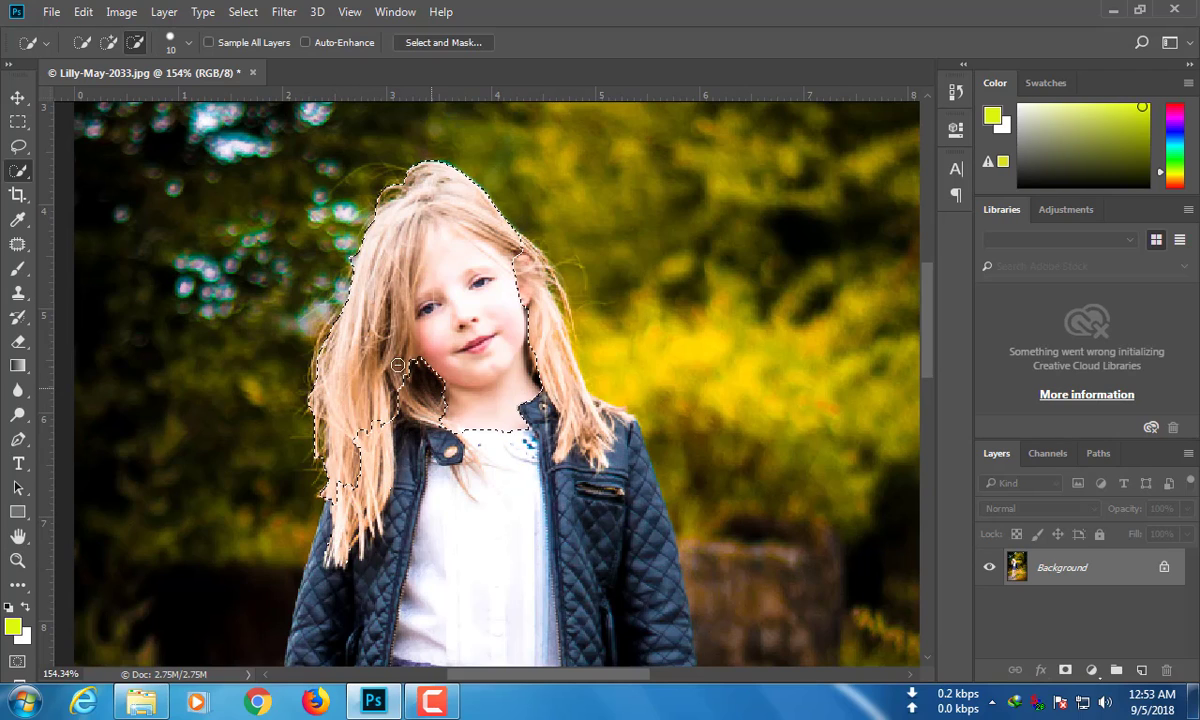
pyautogui.moveTo(397, 366)
pyautogui.mouseDown()
pyautogui.moveTo(362, 275)
pyautogui.moveTo(356, 294)
pyautogui.mouseUp()
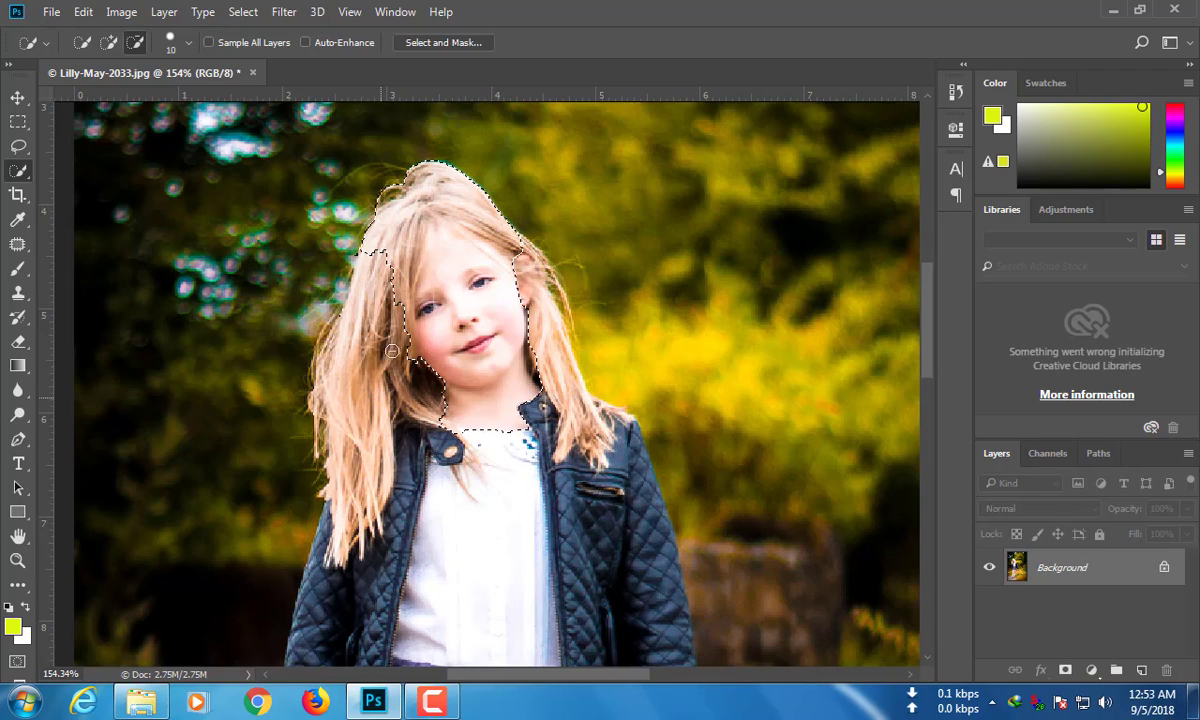
pyautogui.moveTo(373, 272)
pyautogui.mouseDown()
pyautogui.moveTo(394, 295)
pyautogui.moveTo(405, 207)
pyautogui.moveTo(441, 188)
pyautogui.moveTo(481, 207)
pyautogui.moveTo(443, 213)
pyautogui.mouseUp()
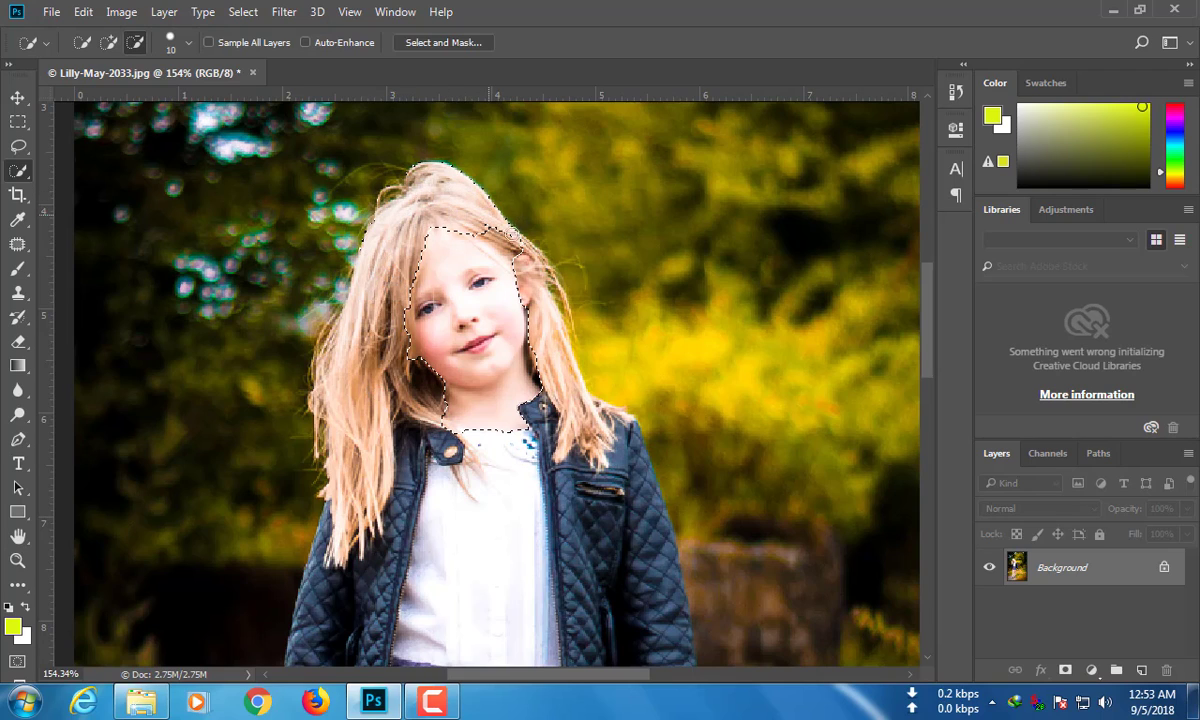
pyautogui.moveTo(513, 236); pyautogui.dragTo(518, 268)
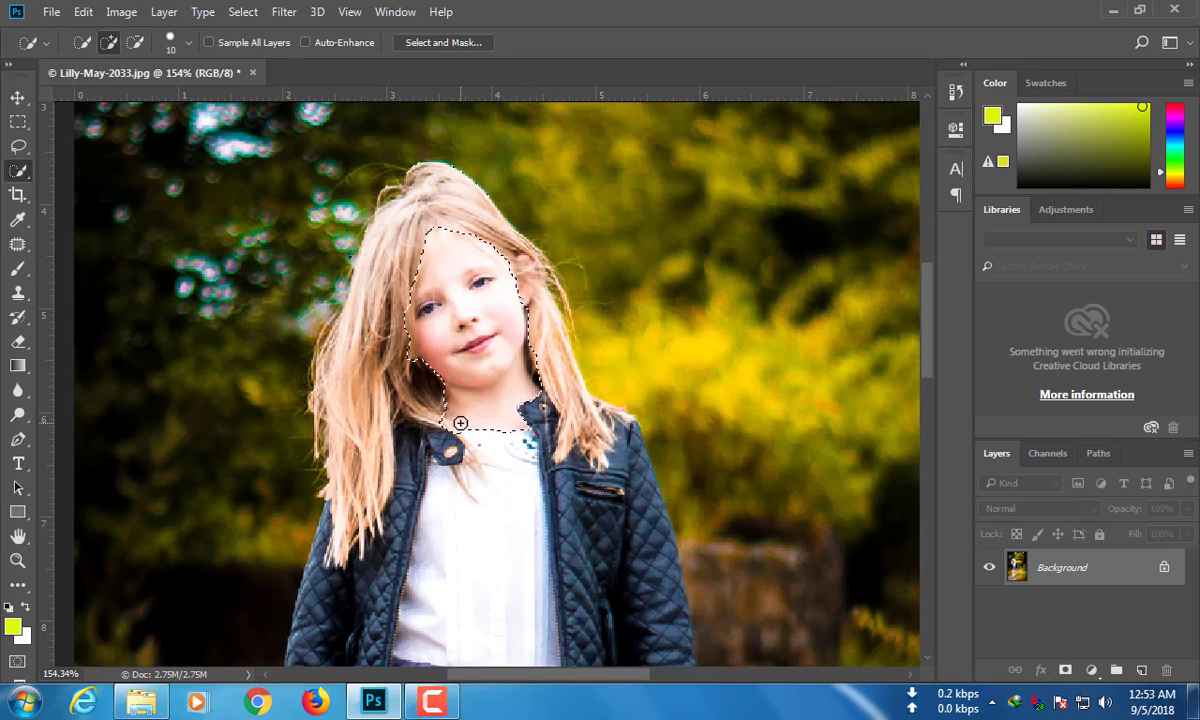
# Feather the face and neck selection by 8 pixels.
pyautogui.rightClick(455, 318)
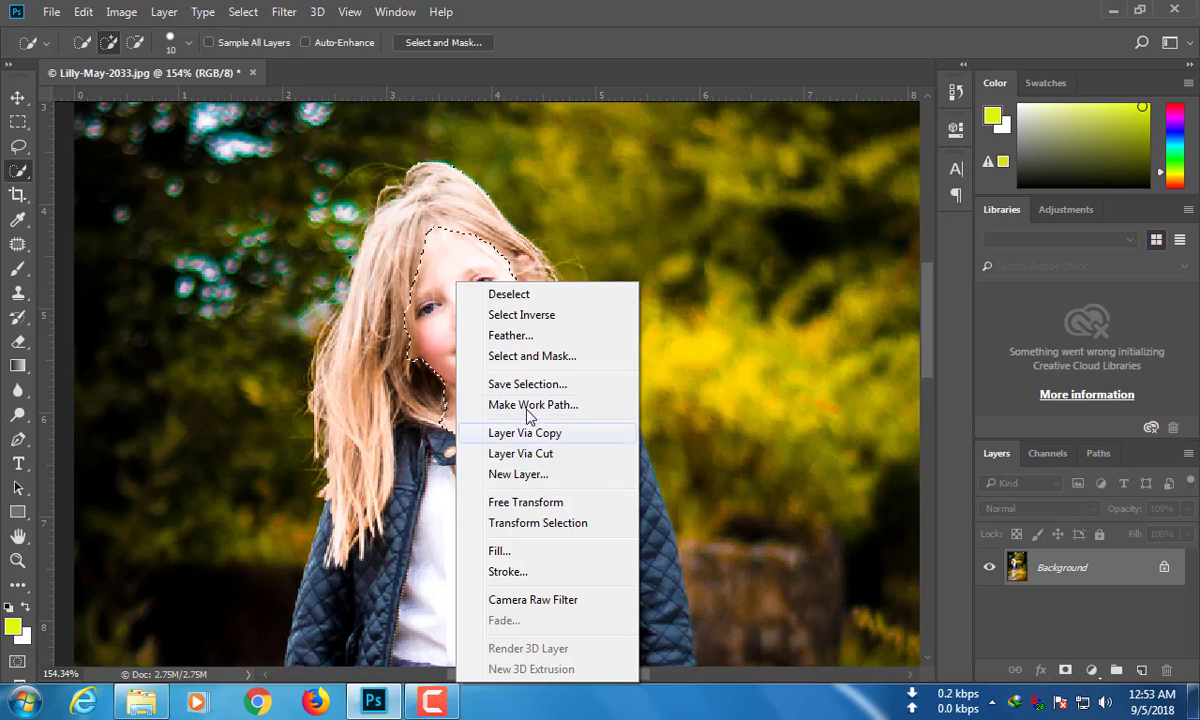
pyautogui.click(522, 337)
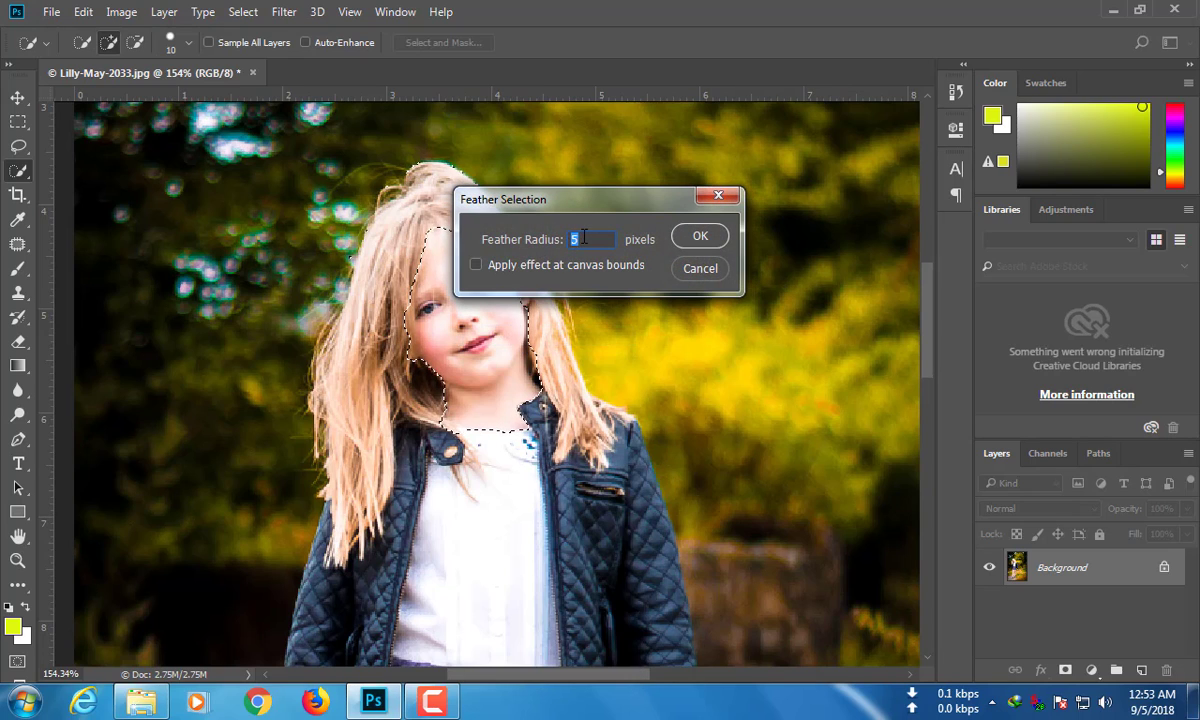
pyautogui.write('8')
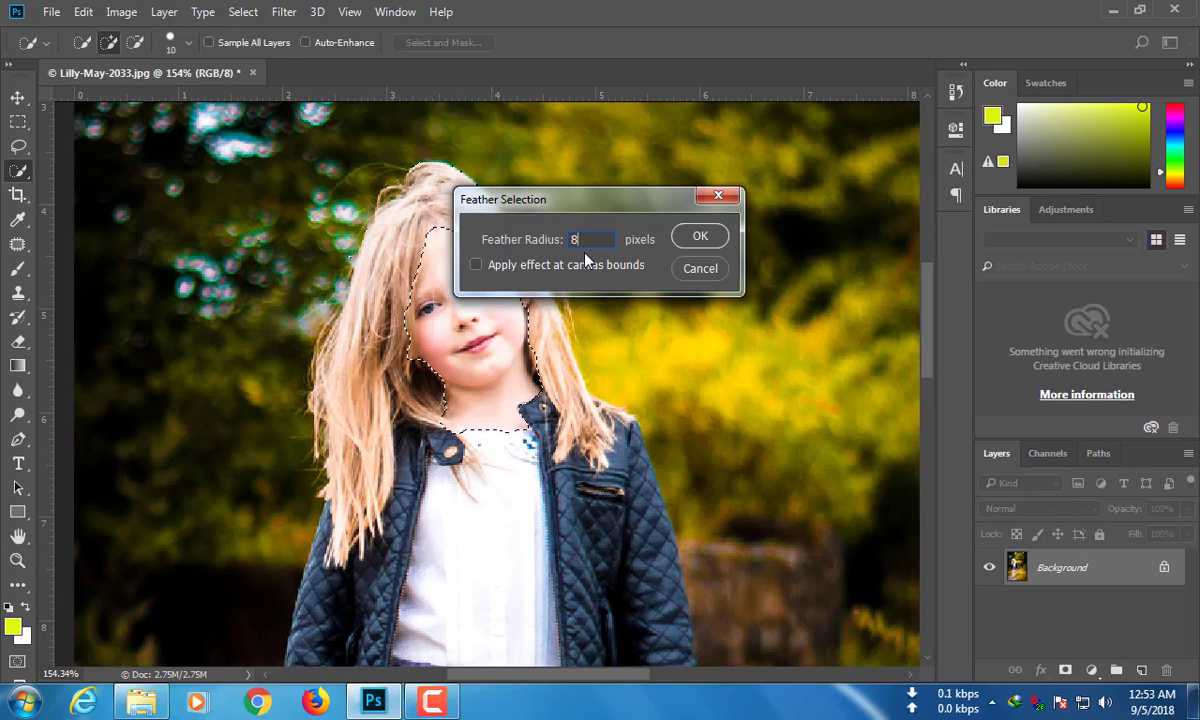
pyautogui.click(690, 238)
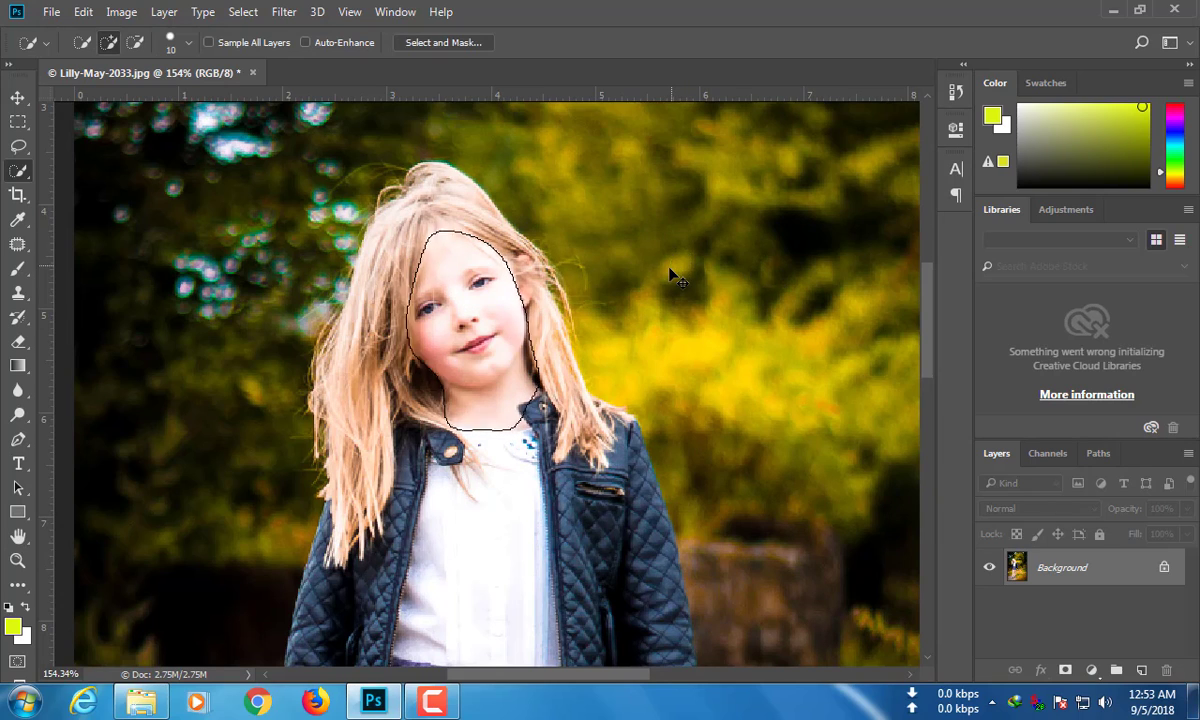
# Apply a Brightness/Contrast adjustment to the selected face with Brightness 5 and Contrast 3.
pyautogui.click(121, 12)
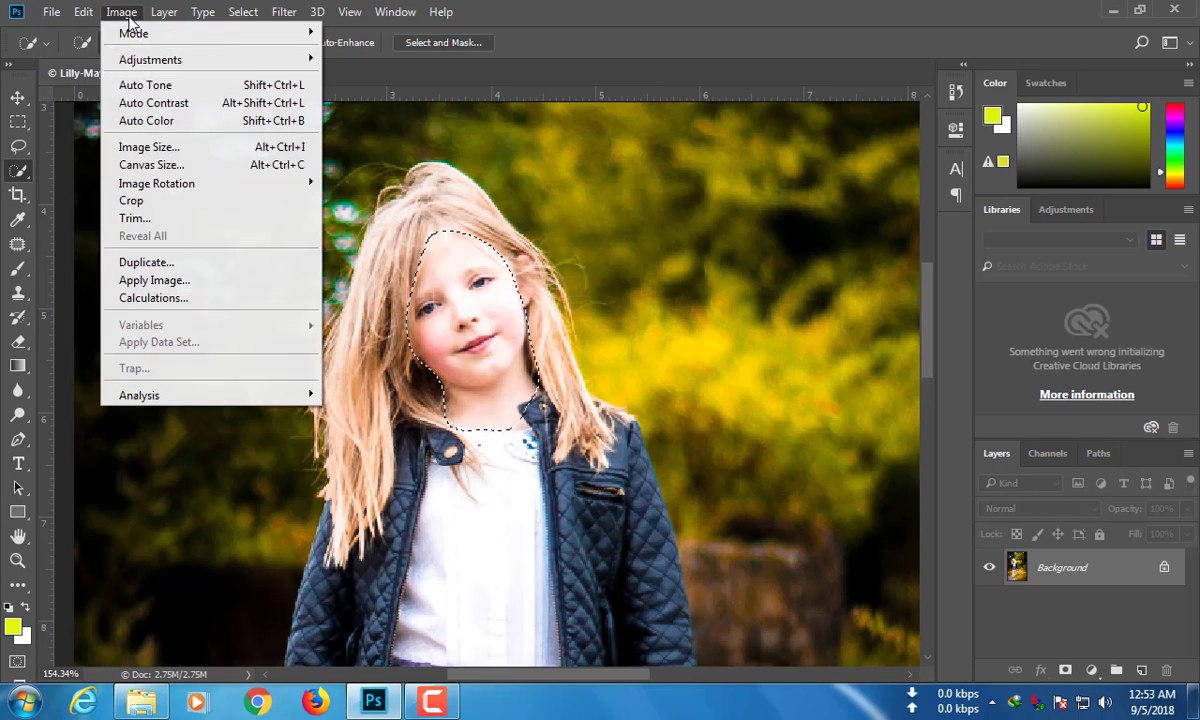
pyautogui.moveTo(208, 68)
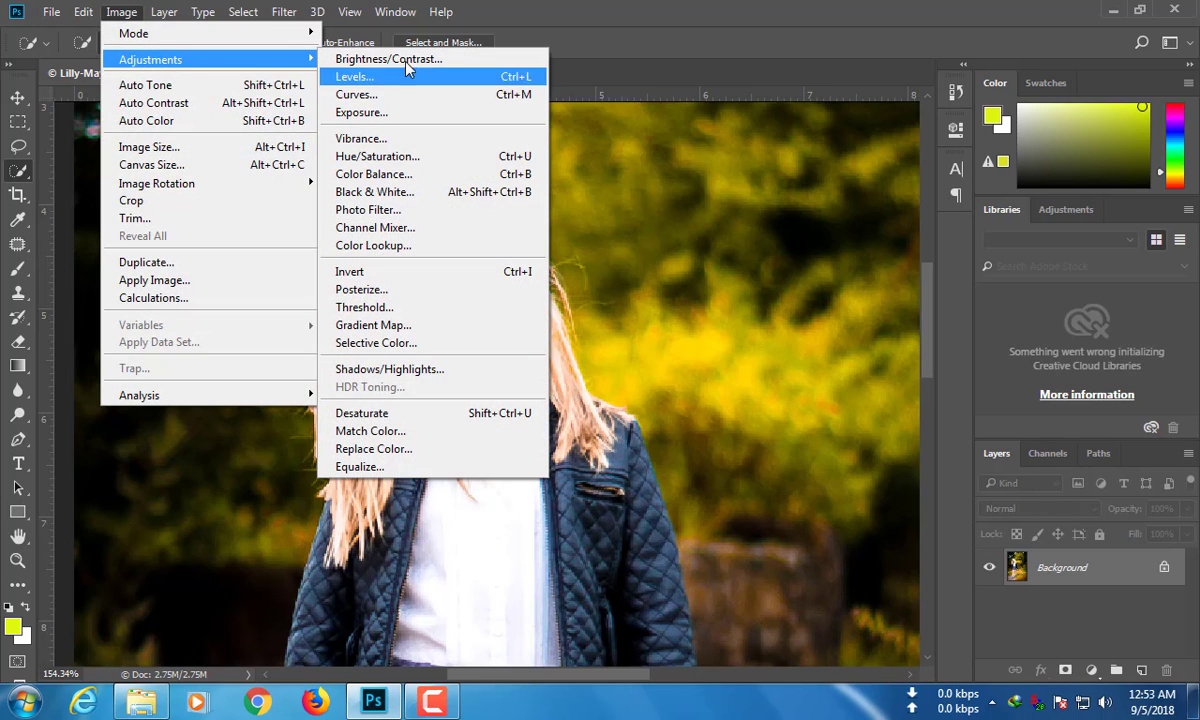
pyautogui.click(380, 58)
pyautogui.moveTo(800, 280); pyautogui.dragTo(795, 276)
pyautogui.moveTo(793, 320); pyautogui.dragTo(795, 319)
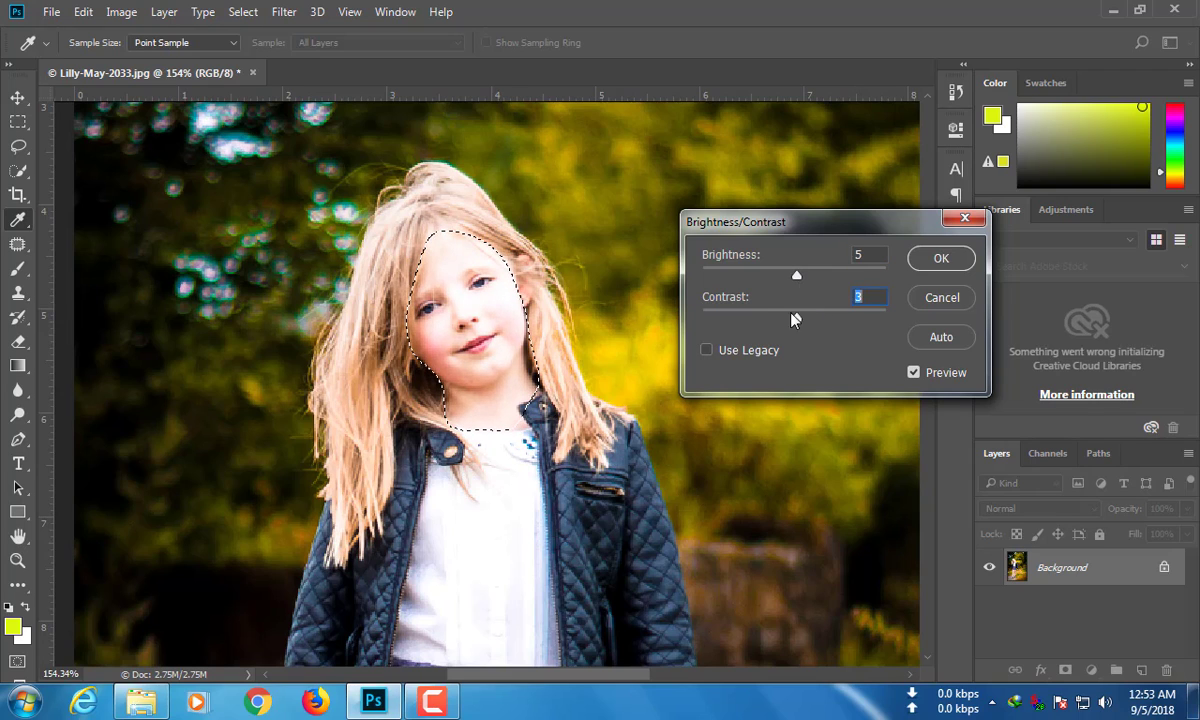
pyautogui.click(928, 256)
# Start a Selective Color adjustment on the face and set the Reds to Yellow -13% and Black +4%.
pyautogui.click(133, 14)
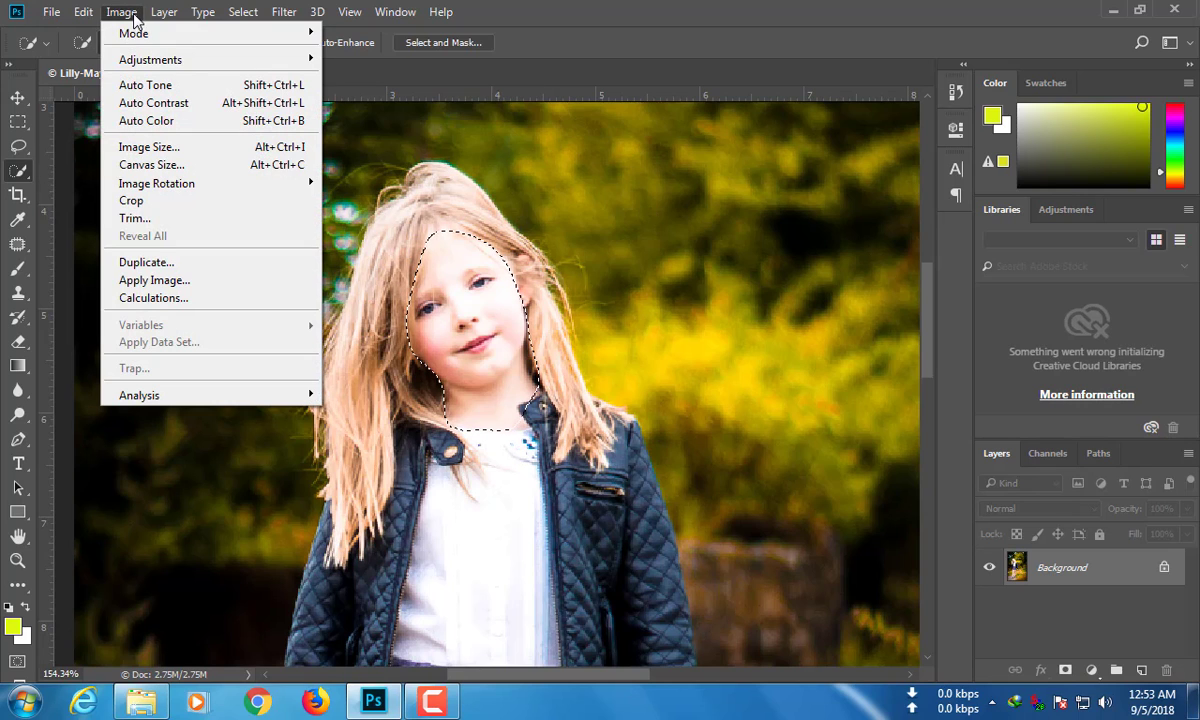
pyautogui.moveTo(172, 62)
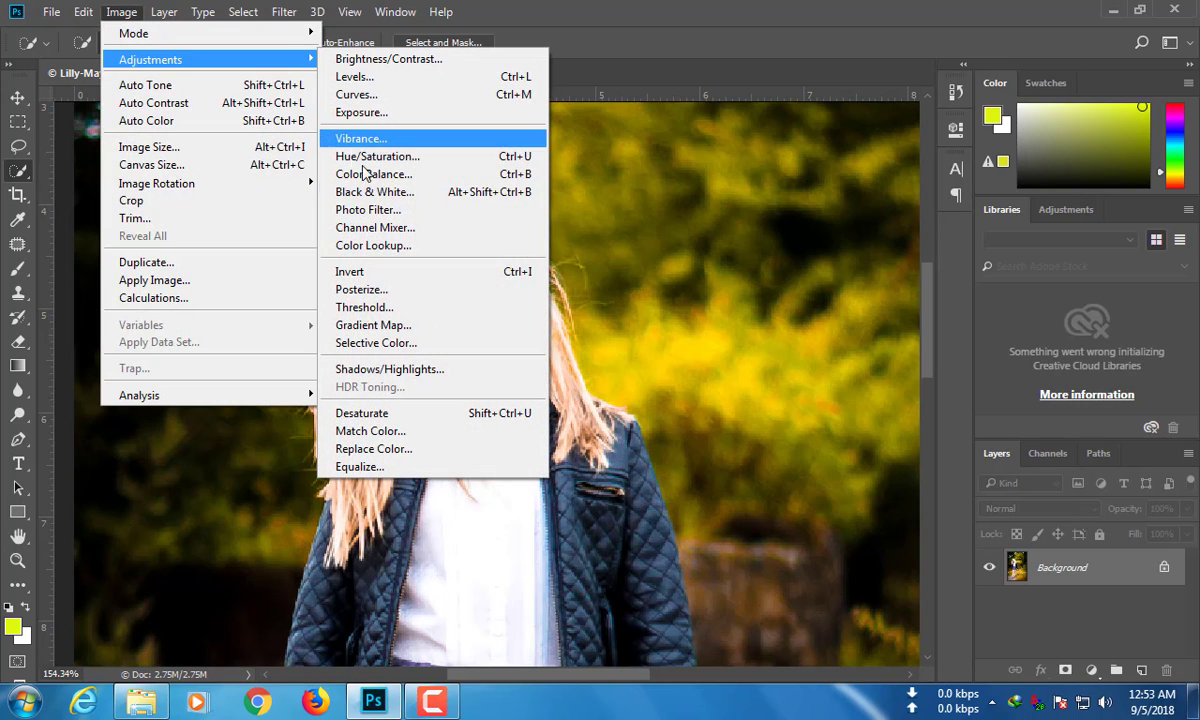
pyautogui.click(395, 343)
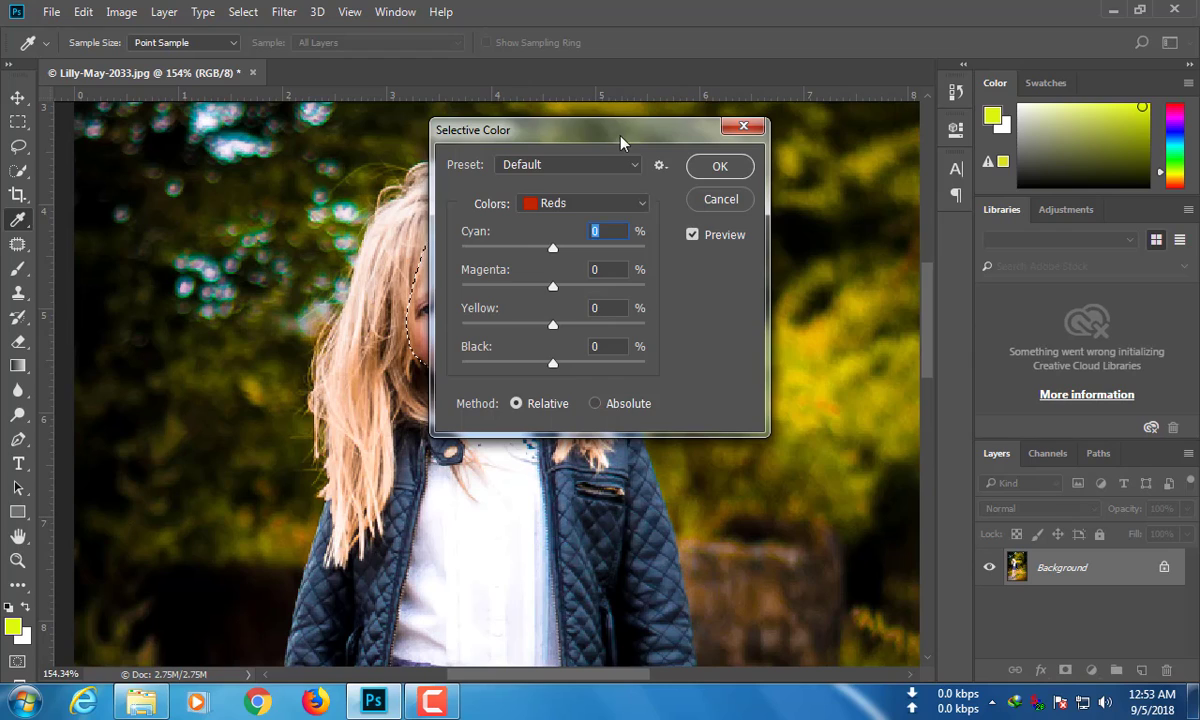
pyautogui.moveTo(620, 143); pyautogui.dragTo(833, 164)
pyautogui.moveTo(765, 383)
pyautogui.mouseDown()
pyautogui.moveTo(745, 386)
pyautogui.moveTo(770, 386)
pyautogui.mouseUp()
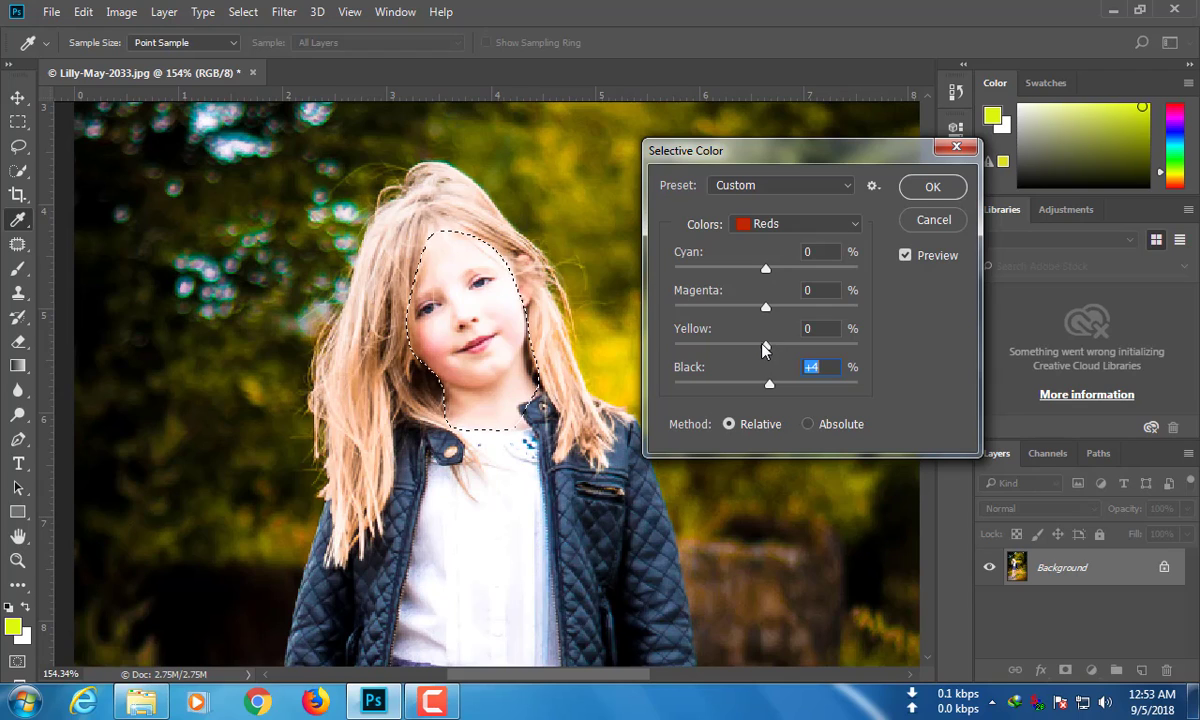
pyautogui.moveTo(764, 348)
pyautogui.mouseDown()
pyautogui.moveTo(777, 348)
pyautogui.moveTo(756, 351)
pyautogui.mouseUp()
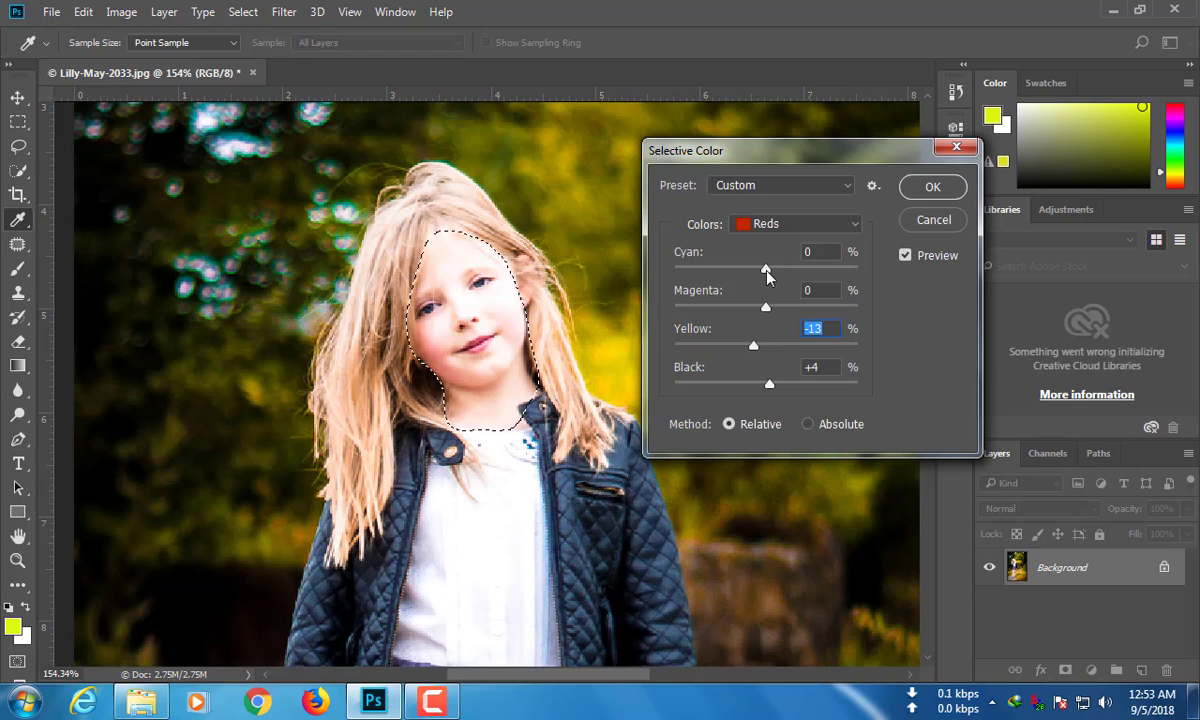
# Set the Selective Color Black value to -21% for Whites and +50% for Blacks, apply the adjustment and clear the selection.
pyautogui.click(769, 226)
pyautogui.click(773, 348)
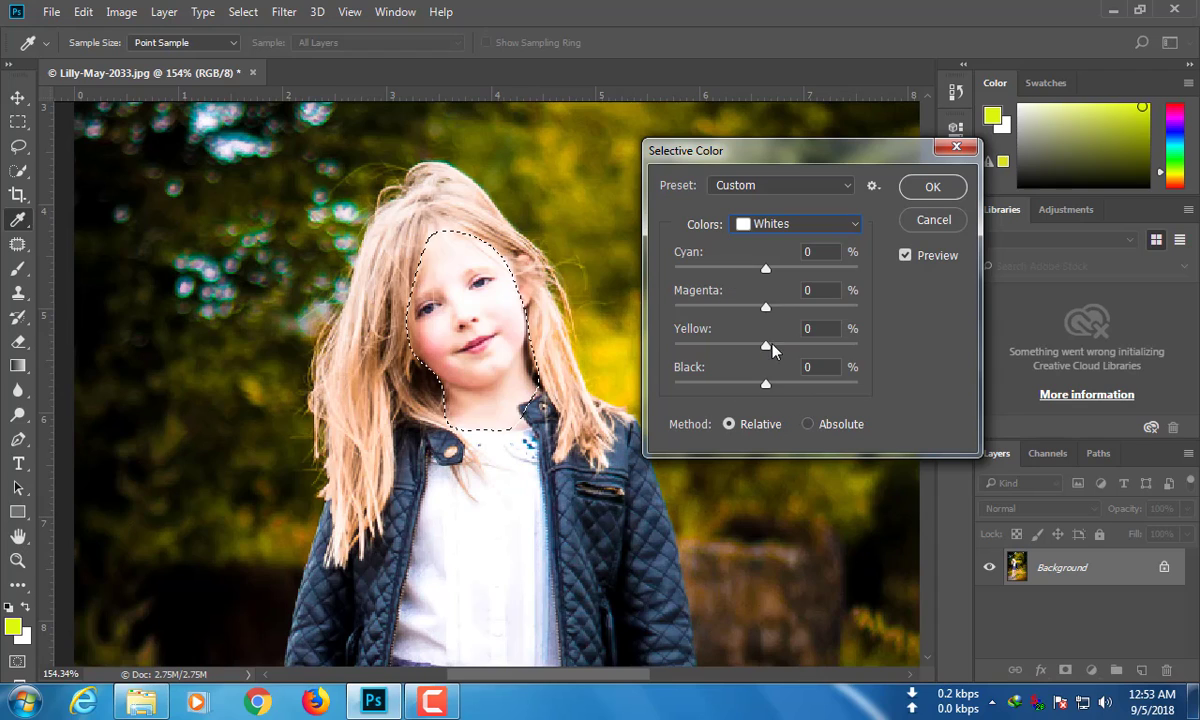
pyautogui.moveTo(765, 386)
pyautogui.mouseDown()
pyautogui.moveTo(715, 386)
pyautogui.moveTo(757, 386)
pyautogui.moveTo(746, 386)
pyautogui.mouseUp()
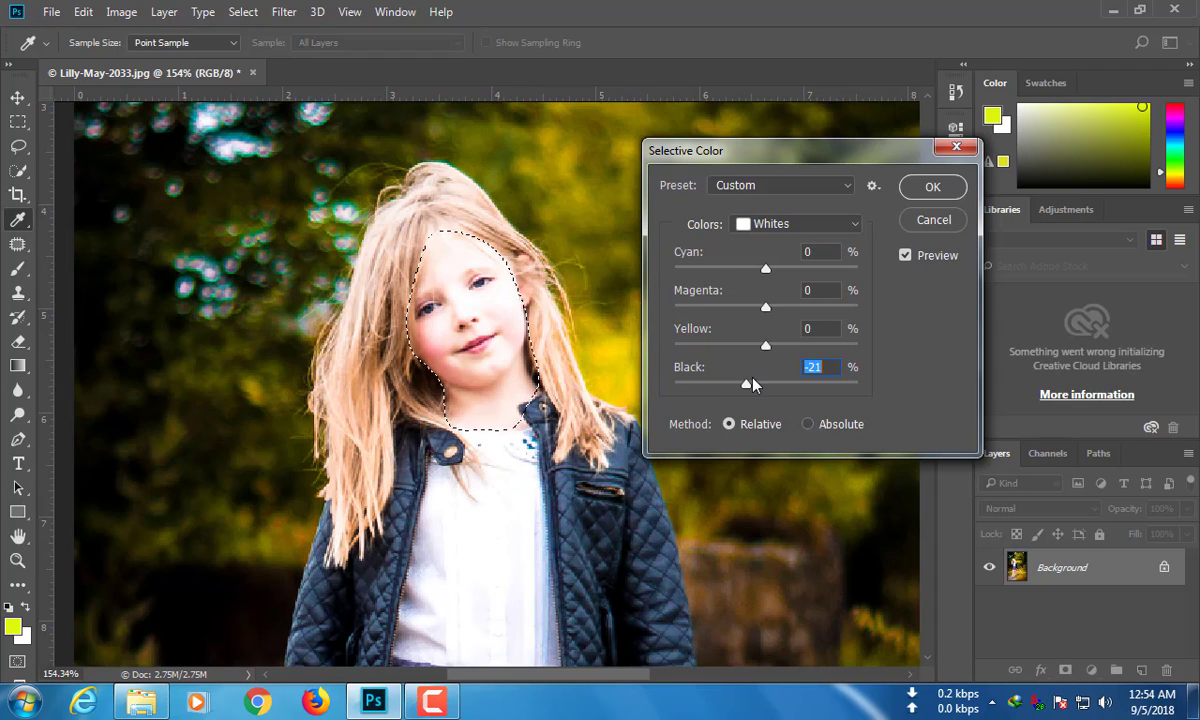
pyautogui.click(770, 228)
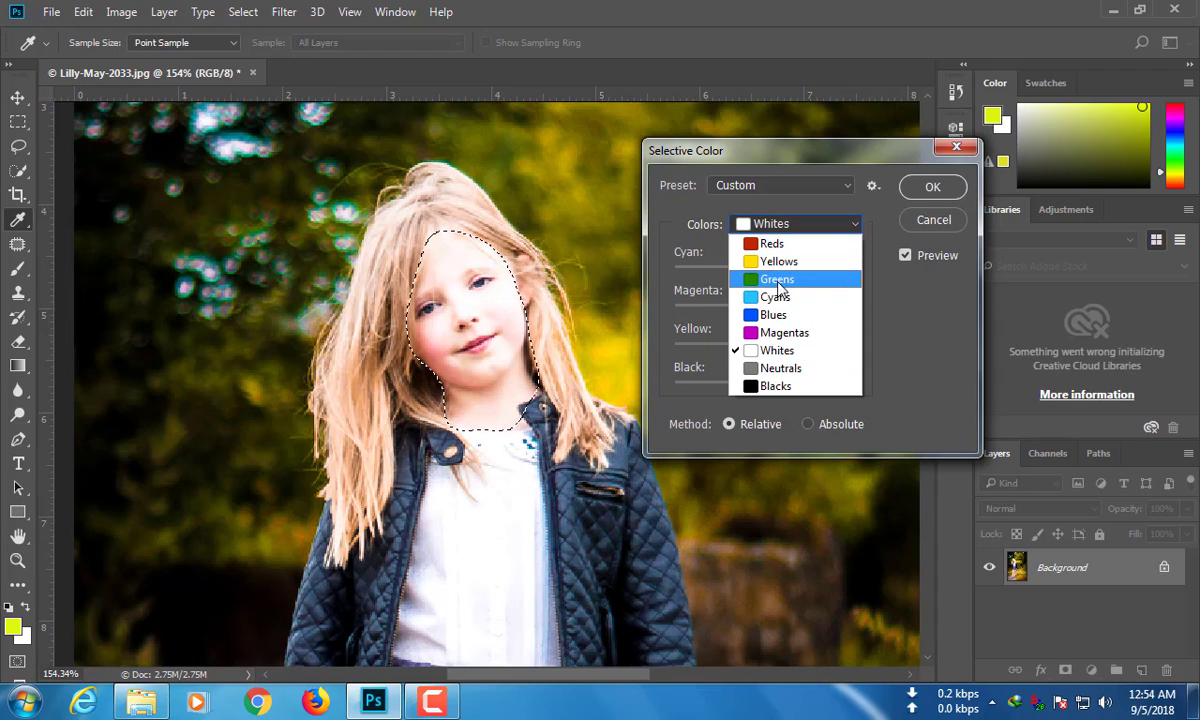
pyautogui.click(775, 386)
pyautogui.moveTo(766, 386); pyautogui.dragTo(795, 382)
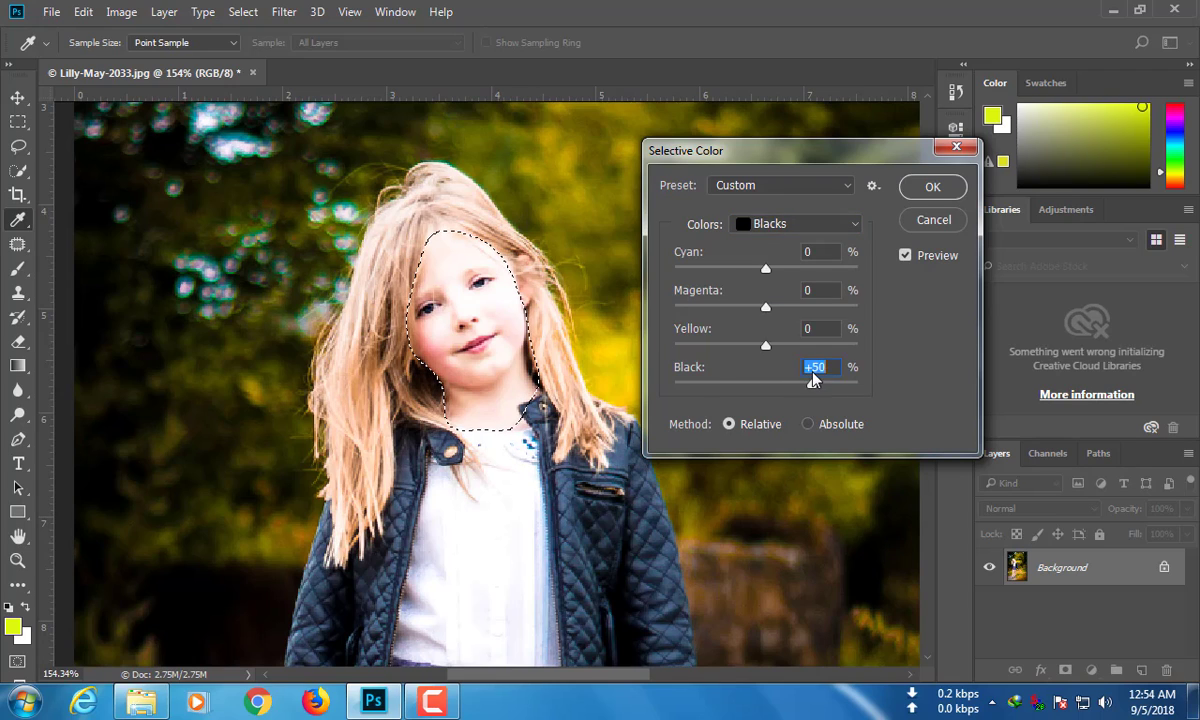
pyautogui.click(930, 186)
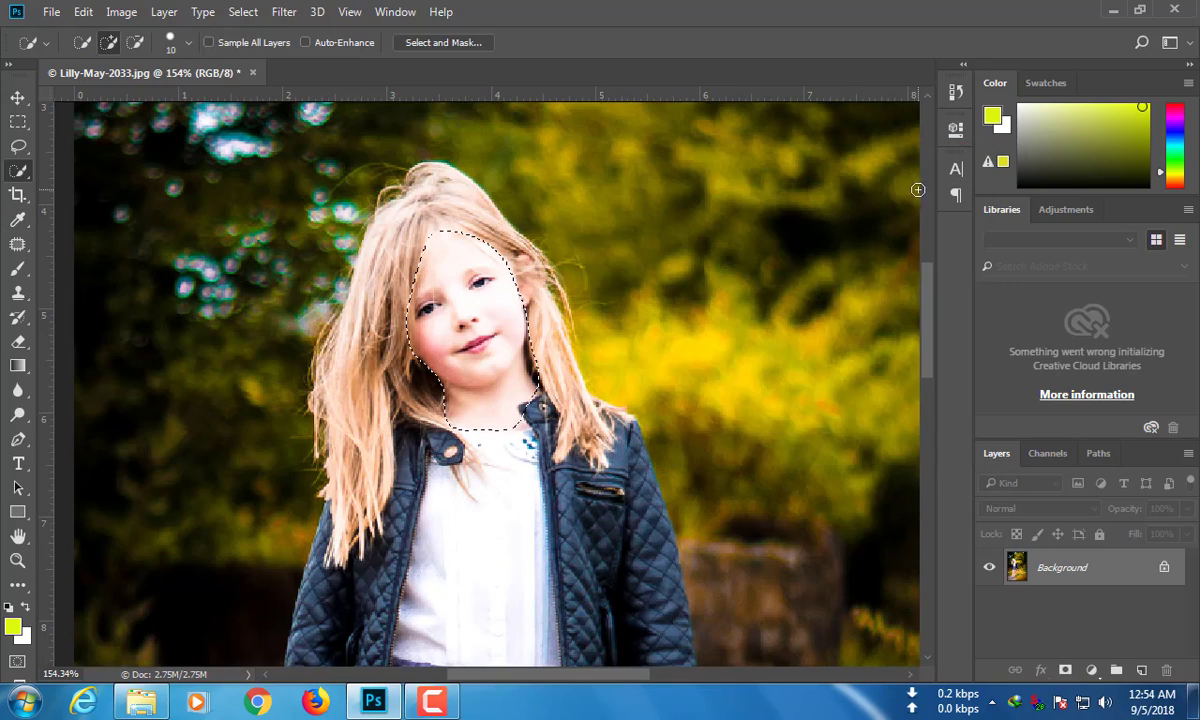
pyautogui.hotkey('ctrl', 'd')
# Apply a Camera Raw graduated filter running from the photo's bottom edge up to the girl's thighs, with Exposure set to -1.65.
pyautogui.scroll(-5, 661, 289)
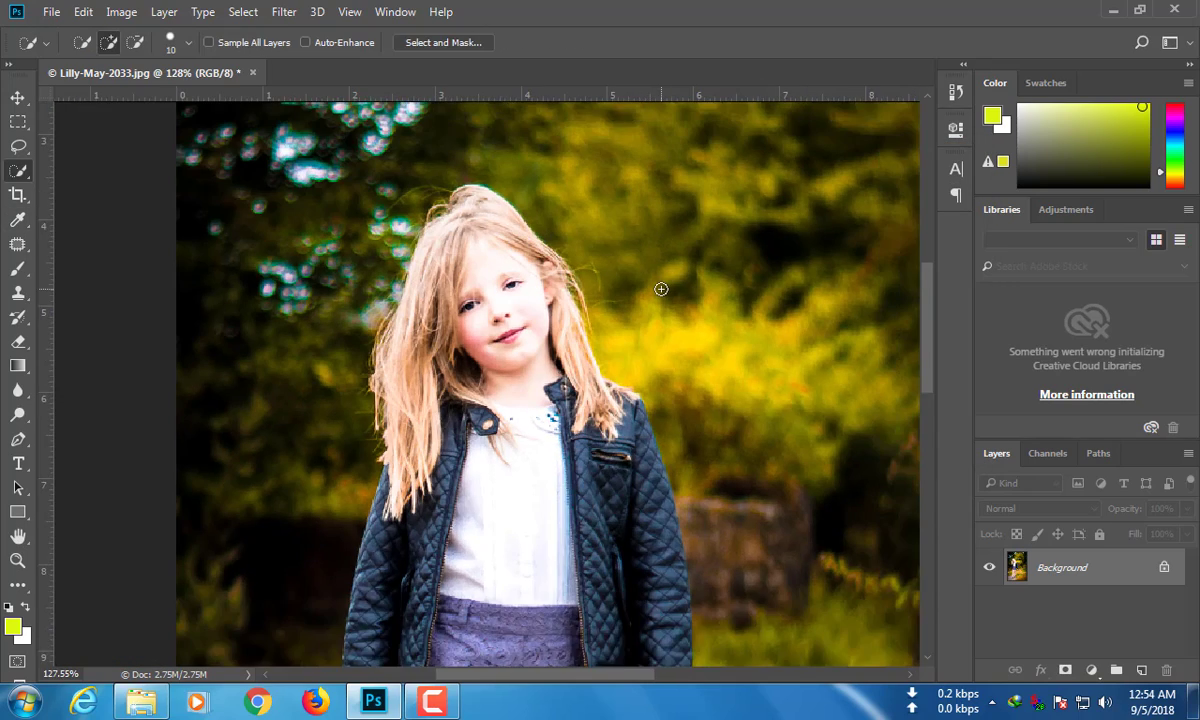
pyautogui.scroll(-5, 661, 289)
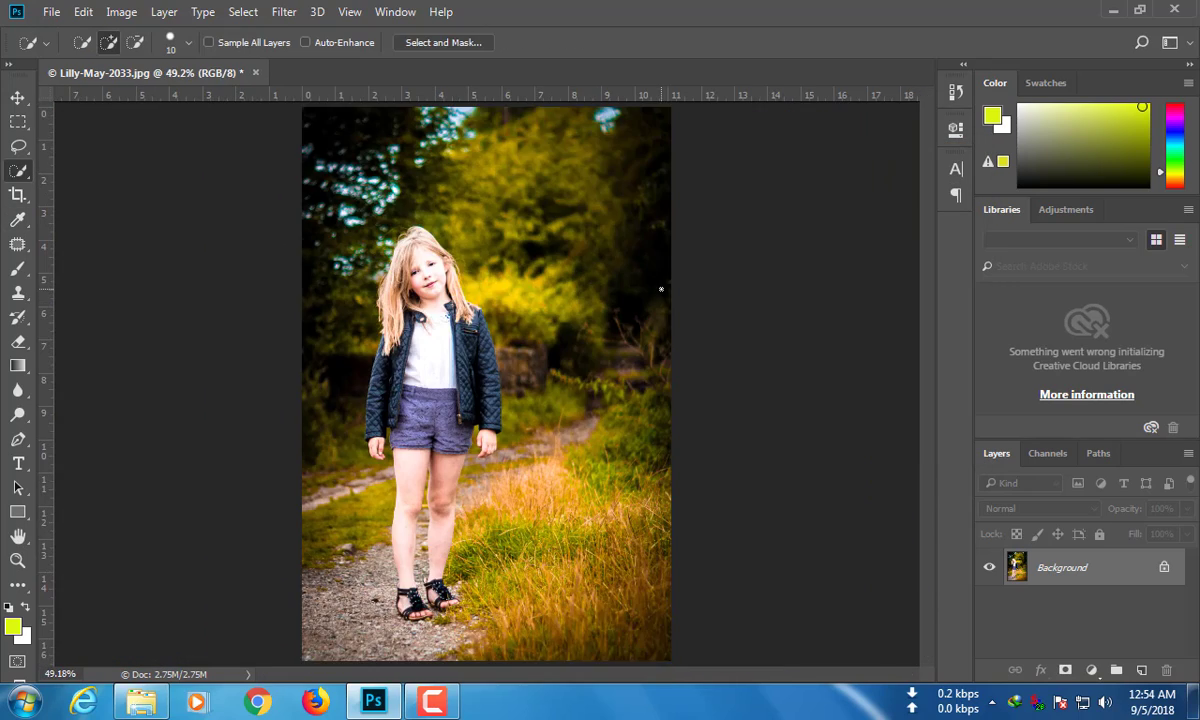
pyautogui.scroll(1, 606, 290)
pyautogui.click(284, 12)
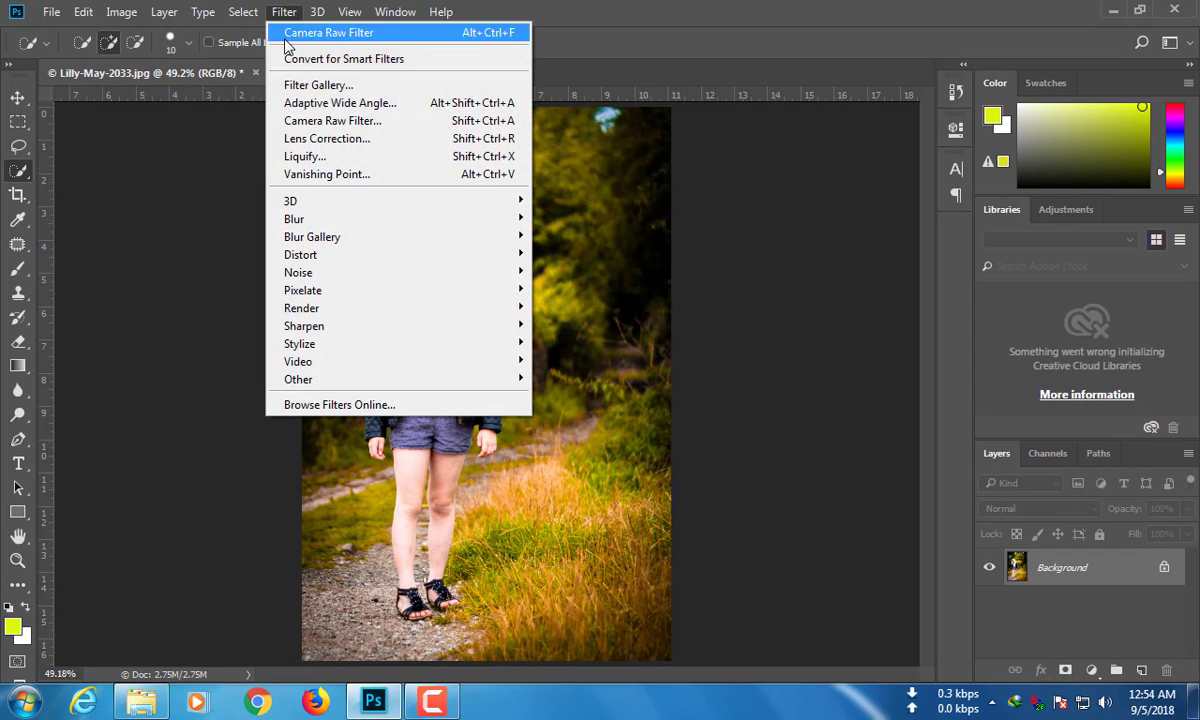
pyautogui.click(318, 122)
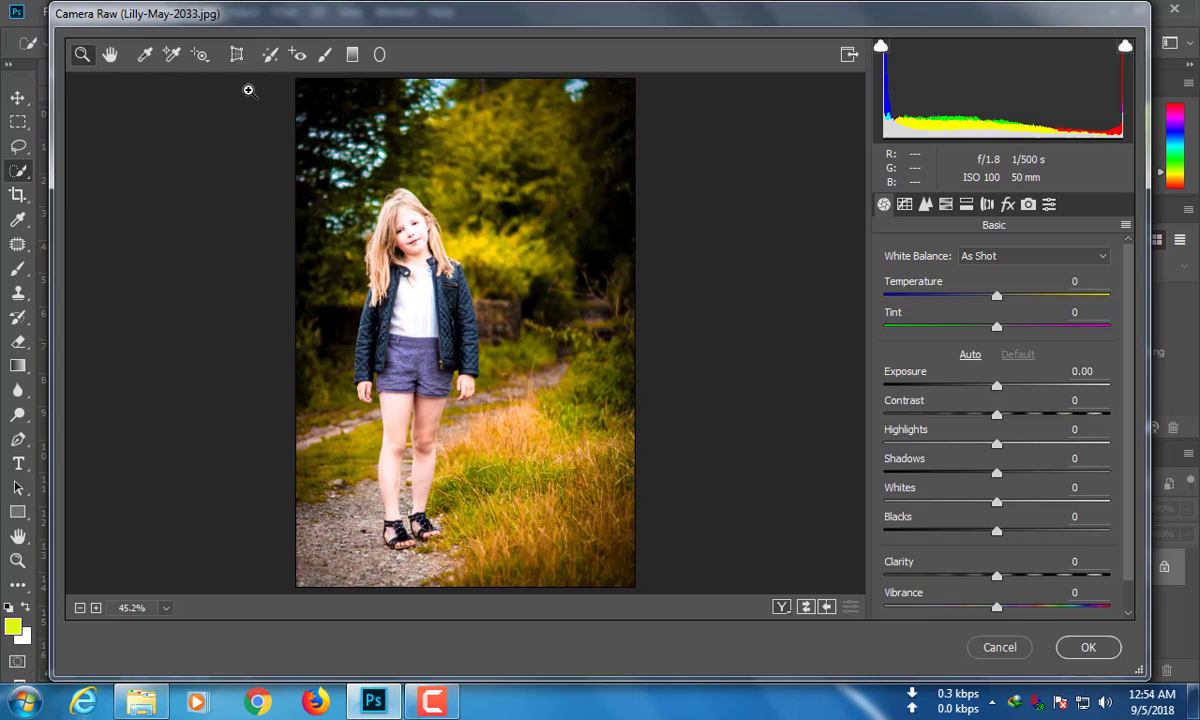
pyautogui.click(351, 56)
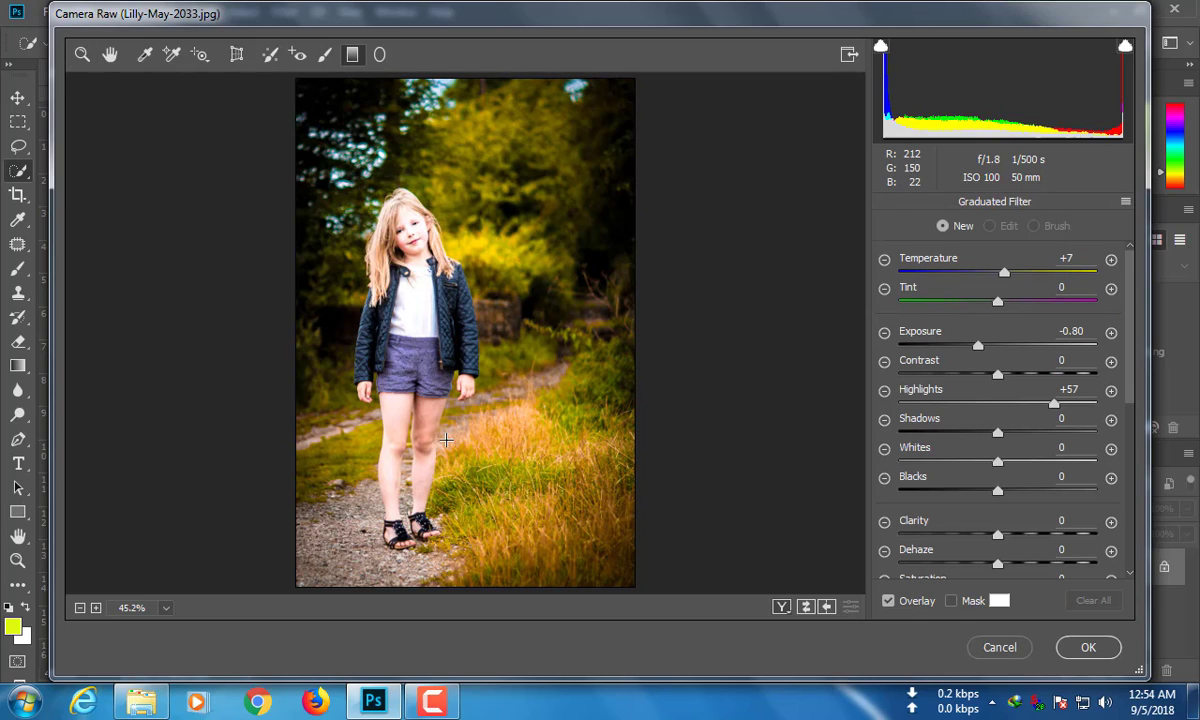
pyautogui.moveTo(374, 591); pyautogui.dragTo(457, 414)
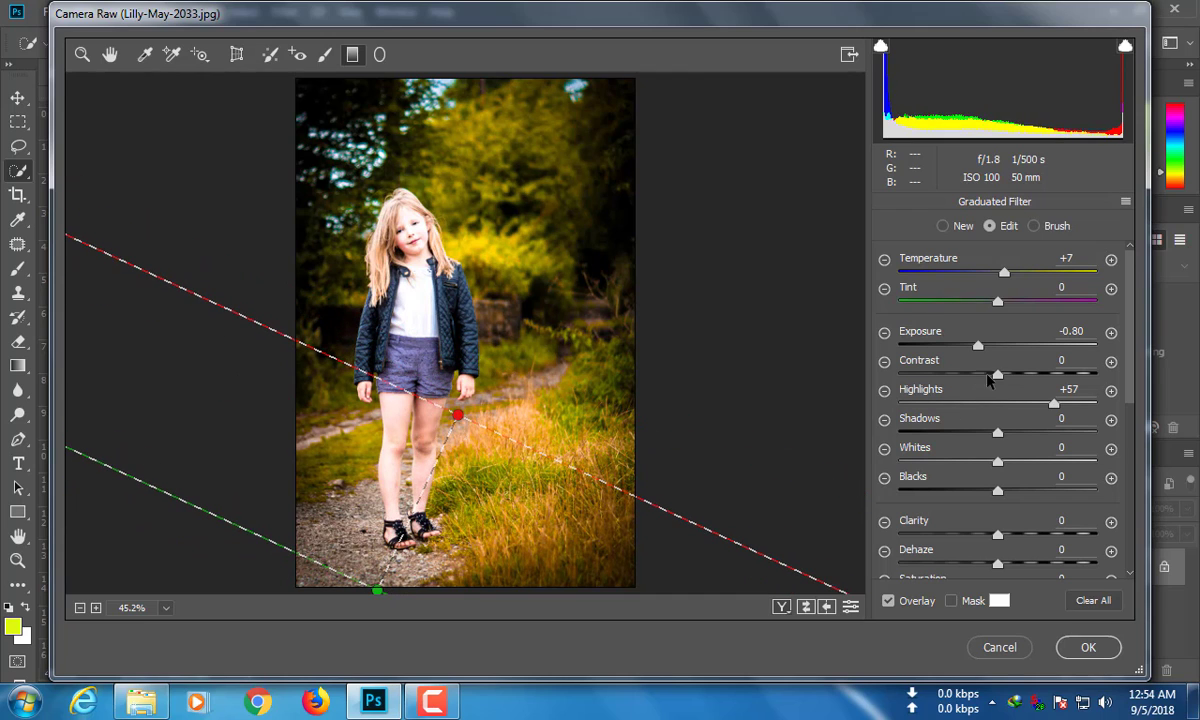
pyautogui.moveTo(980, 346); pyautogui.dragTo(955, 345)
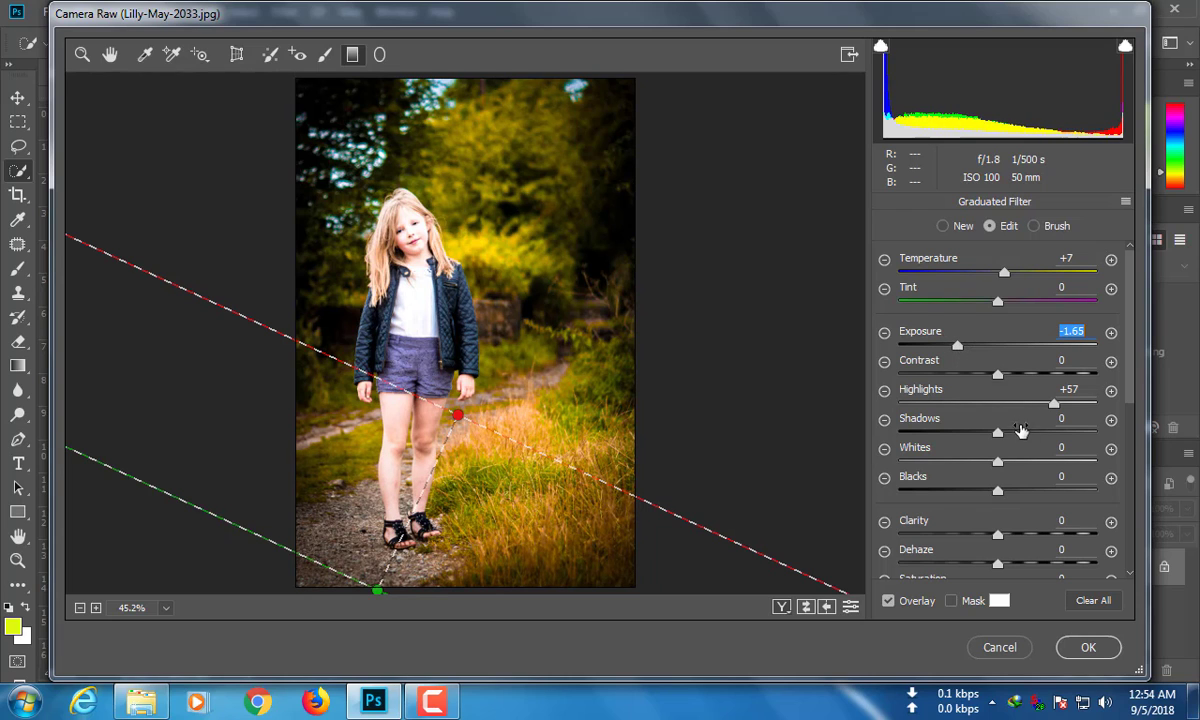
pyautogui.click(1088, 647)
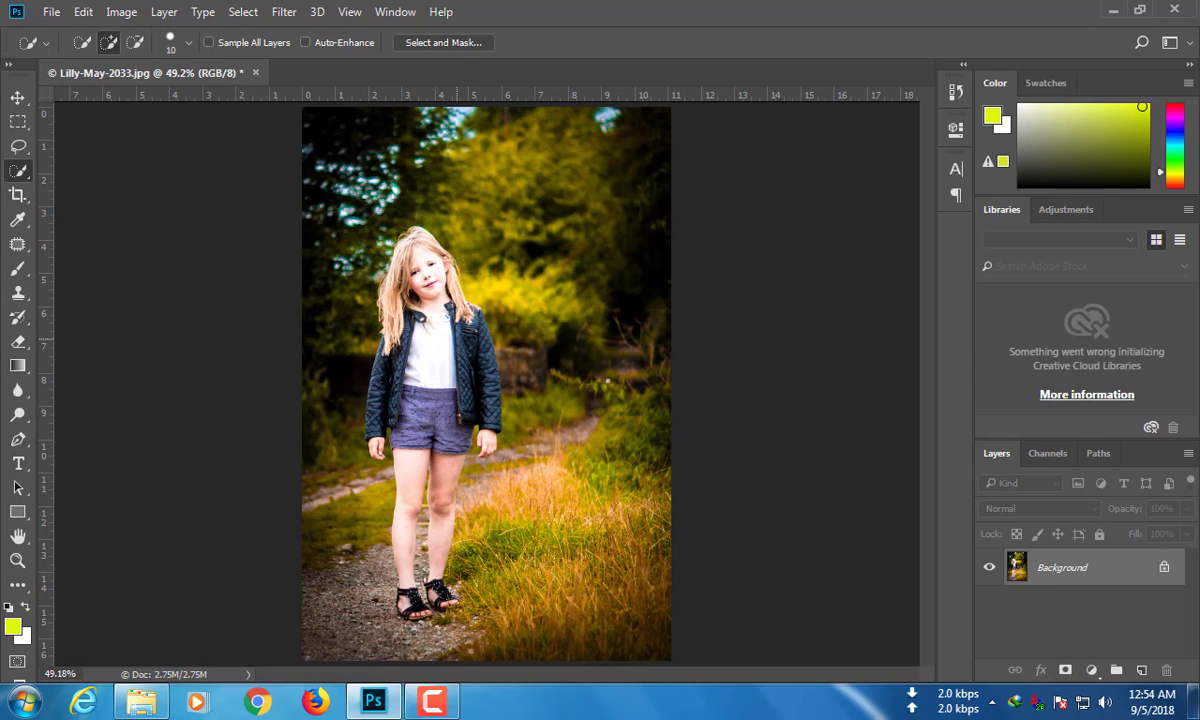
# On a new layer, paint one soft orange (#f7960d) dab with a 250 px brush over the foliage at the photo's upper left.
pyautogui.click(1141, 670)
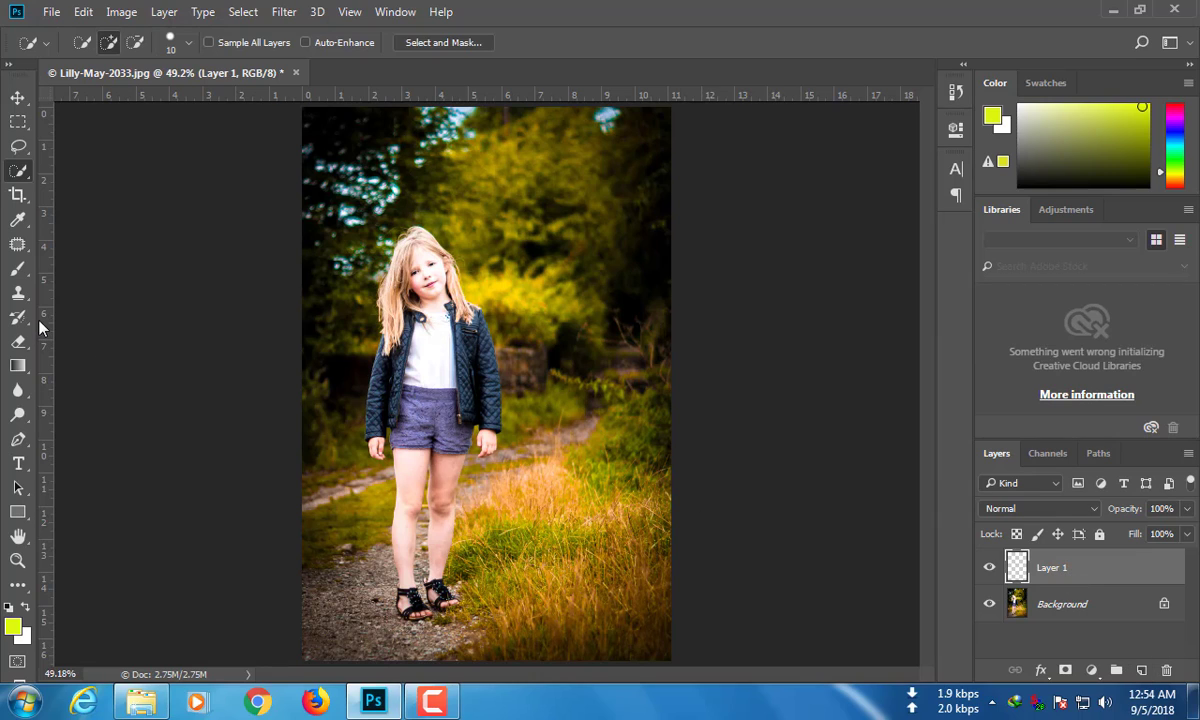
pyautogui.click(18, 272)
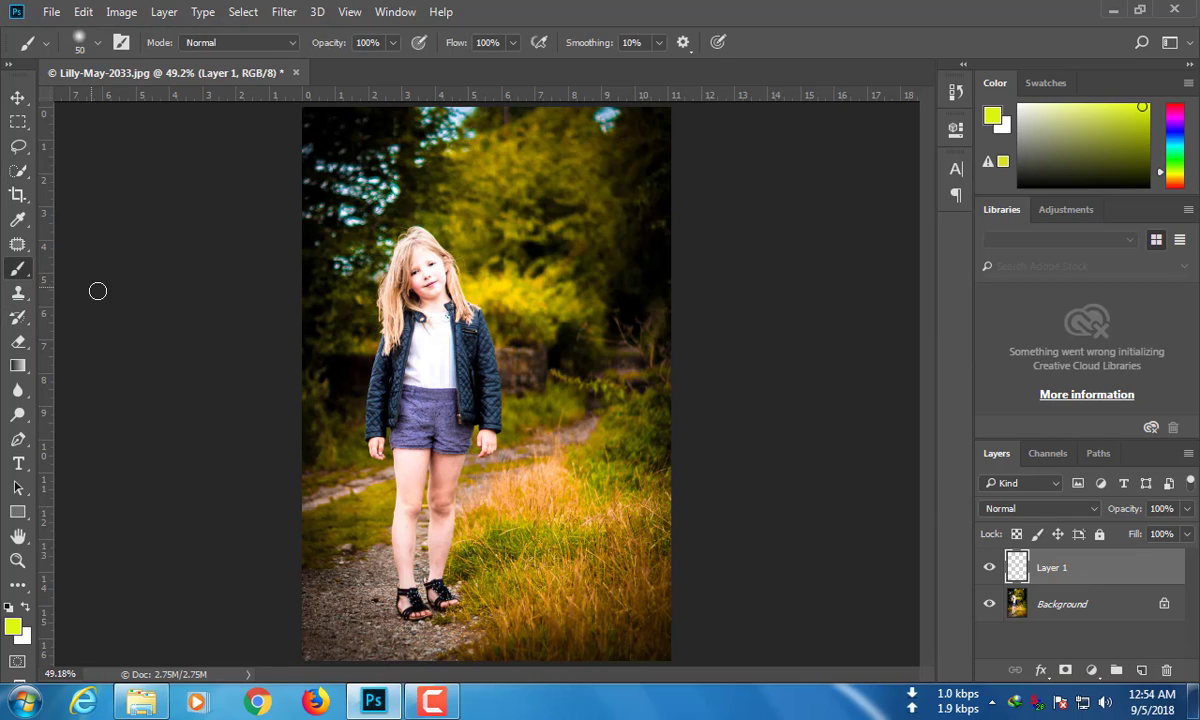
pyautogui.press(']')
pyautogui.press(']')
pyautogui.press(']')
pyautogui.press(']')
pyautogui.press(']')
pyautogui.press(']')
pyautogui.press(']')
pyautogui.press(']')
pyautogui.press(']')
pyautogui.press(']')
pyautogui.click(13, 626)
pyautogui.moveTo(625, 345); pyautogui.dragTo(621, 378)
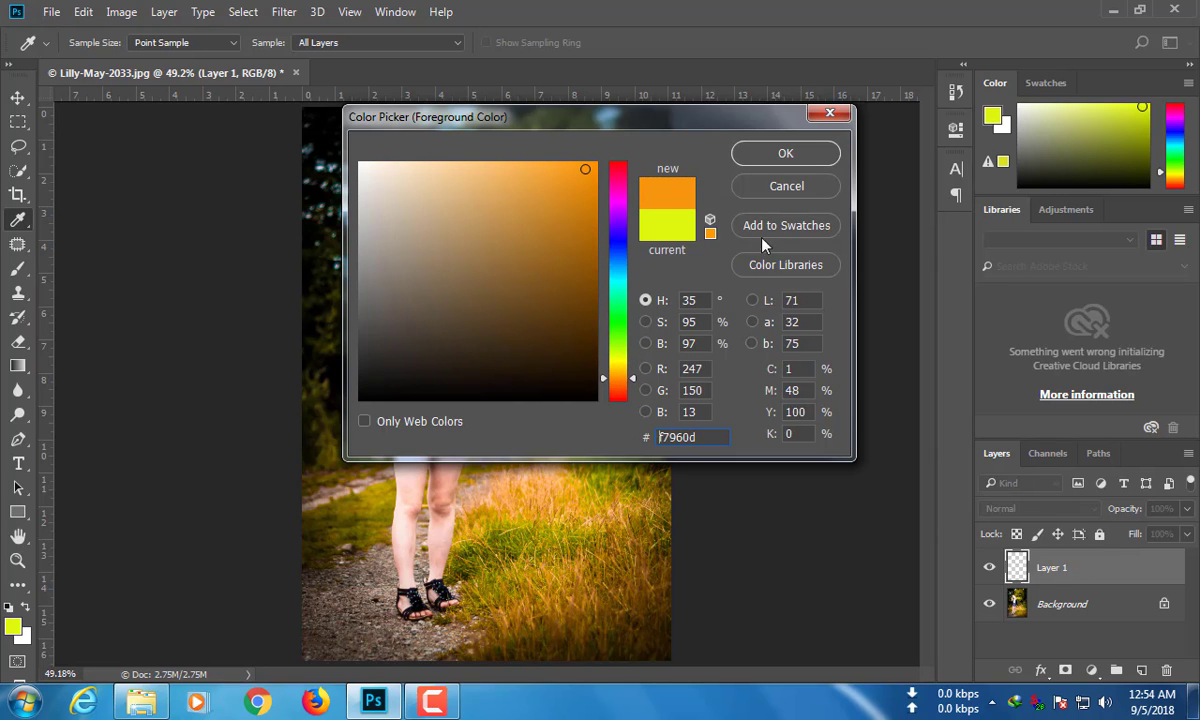
pyautogui.press('Return')
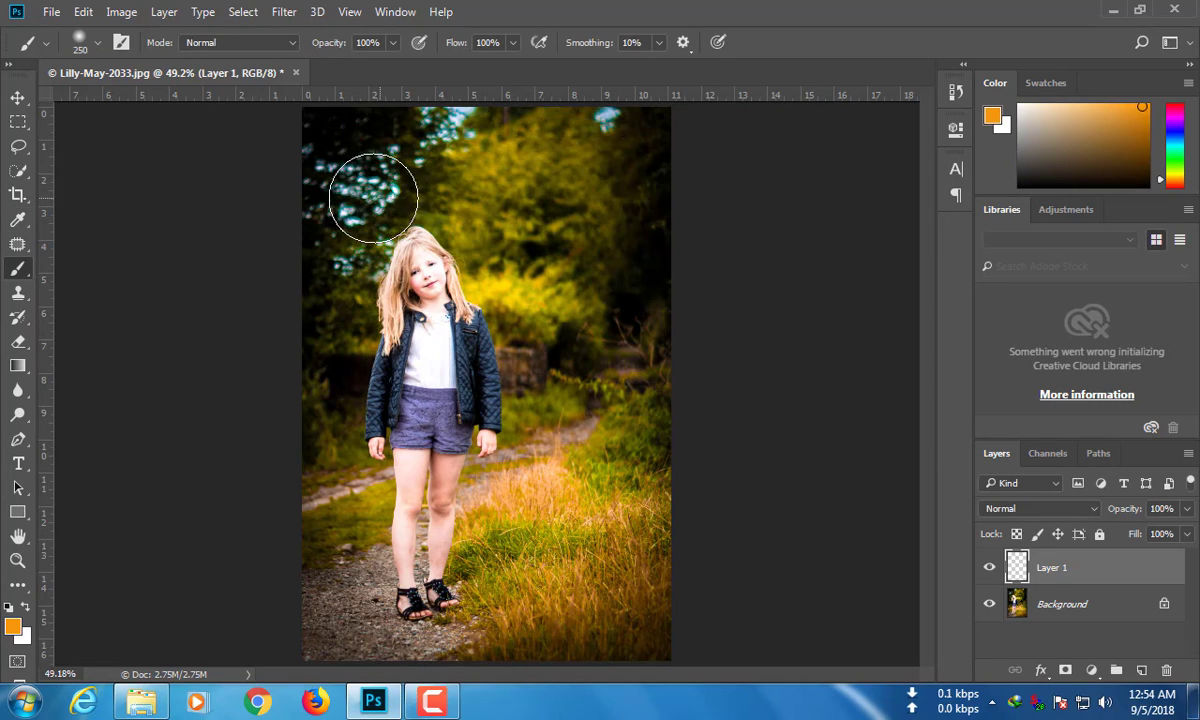
pyautogui.click(358, 182)
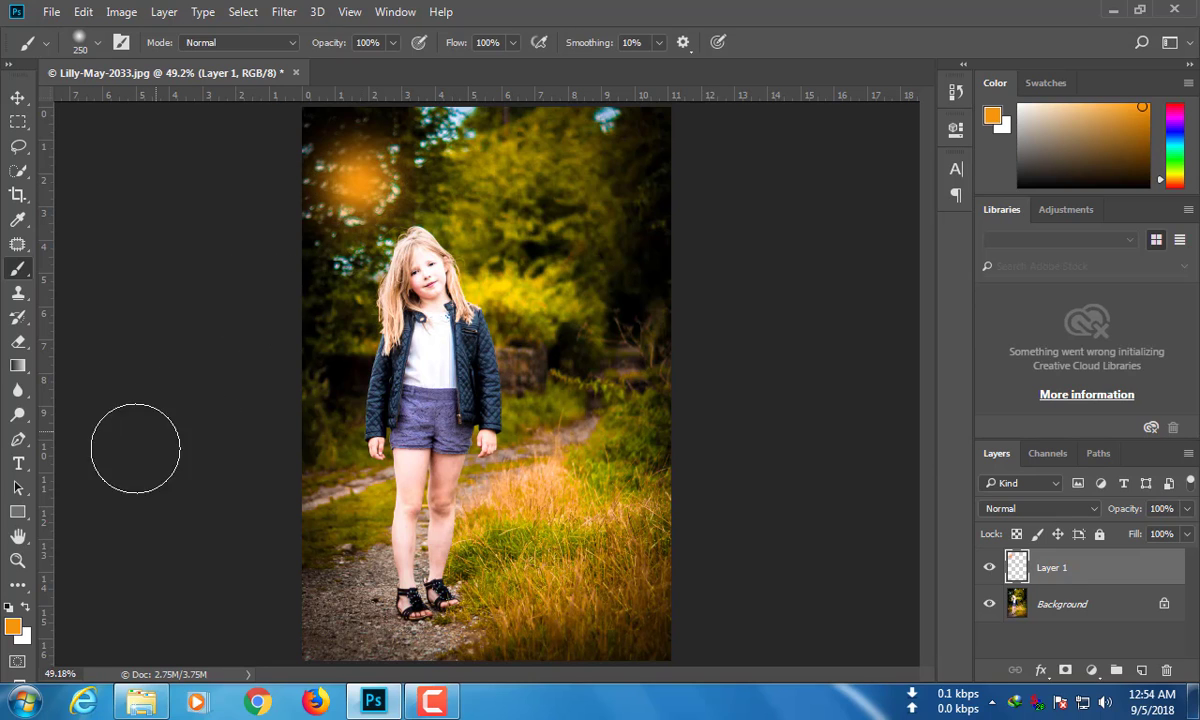
# Paint a red (#f70d0d) dab with an 80 px soft brush at the centre of the orange glow.
pyautogui.click(13, 626)
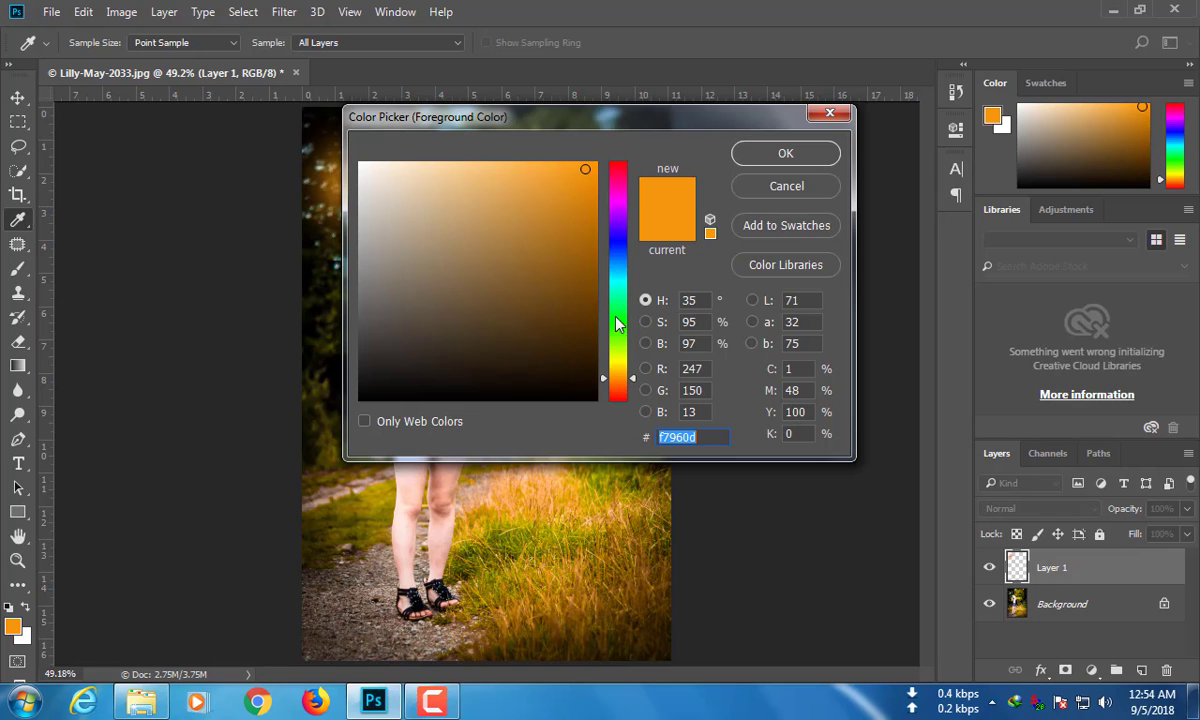
pyautogui.write('f70d0d')
pyautogui.click(772, 158)
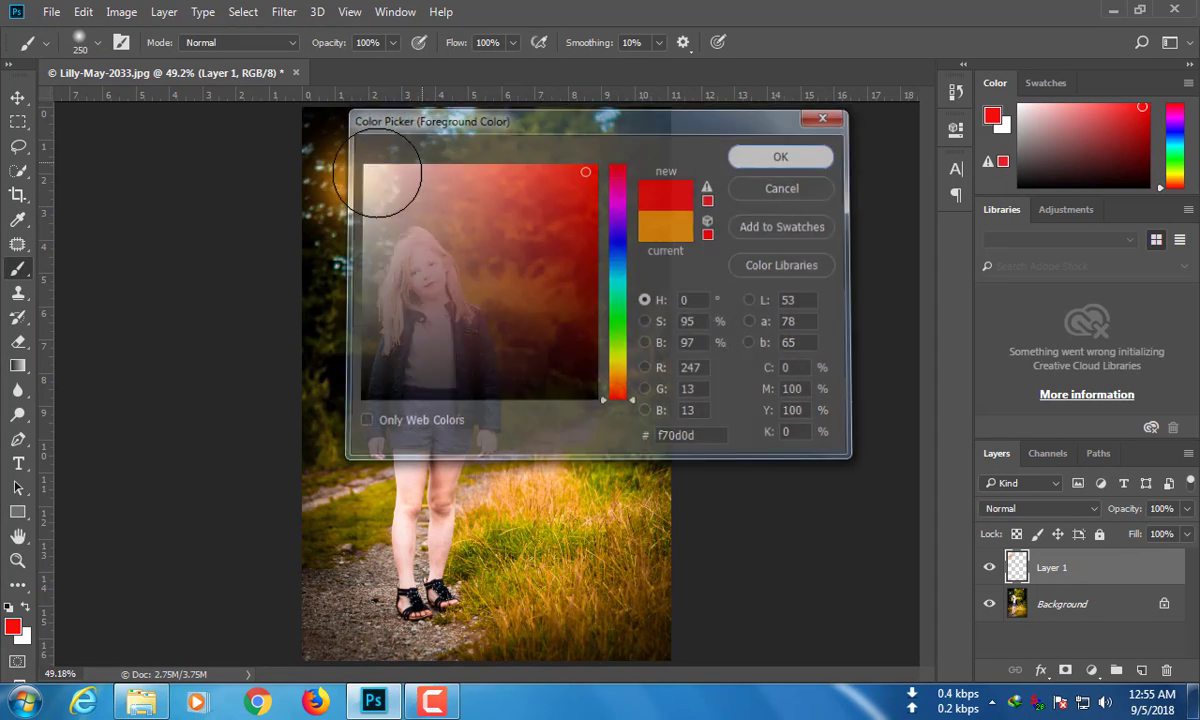
pyautogui.press('[')
pyautogui.press('[')
pyautogui.press('[')
pyautogui.press('[')
pyautogui.press('[')
pyautogui.press('[')
pyautogui.press('[')
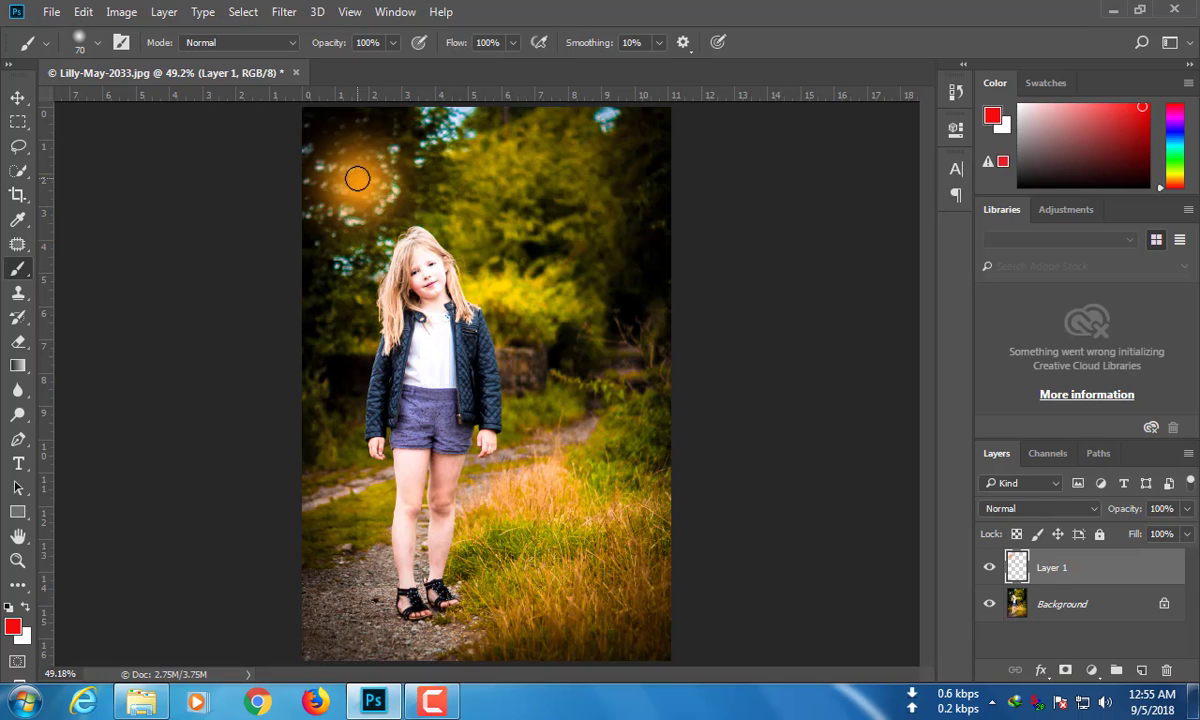
pyautogui.press(']')
pyautogui.click(357, 177)
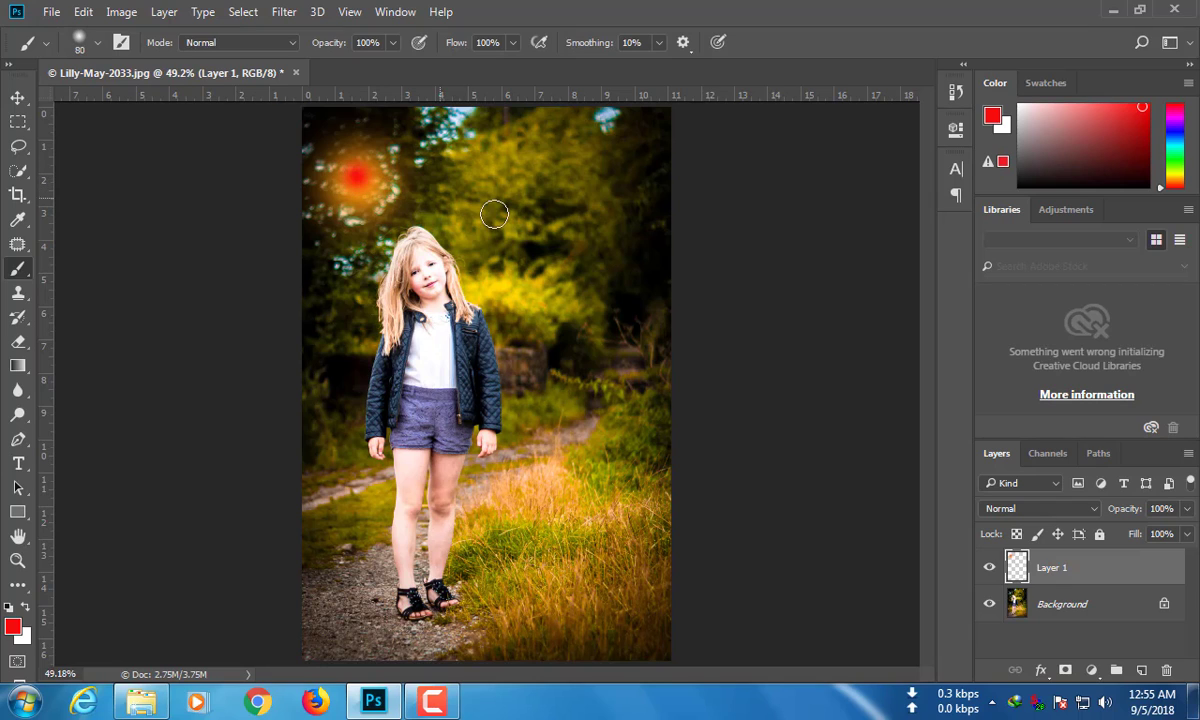
# Set the glow layer's blend mode to Soft Light and enlarge the glow to about 222% around its centre.
pyautogui.click(1057, 511)
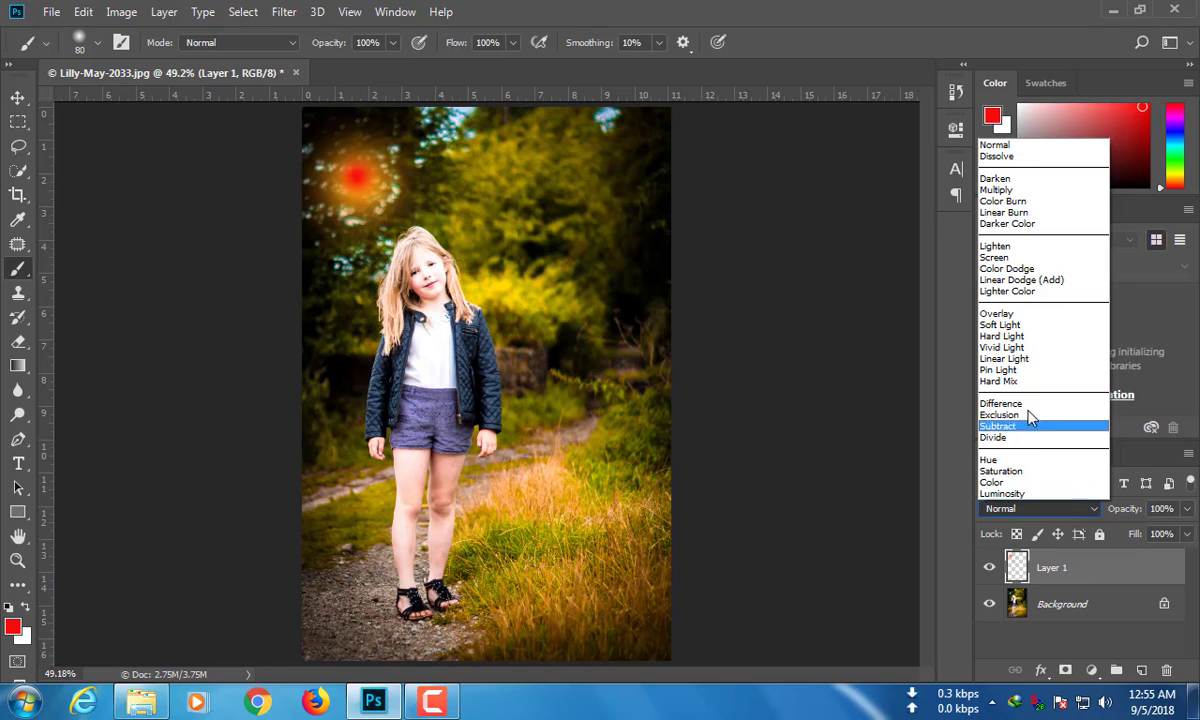
pyautogui.click(1000, 325)
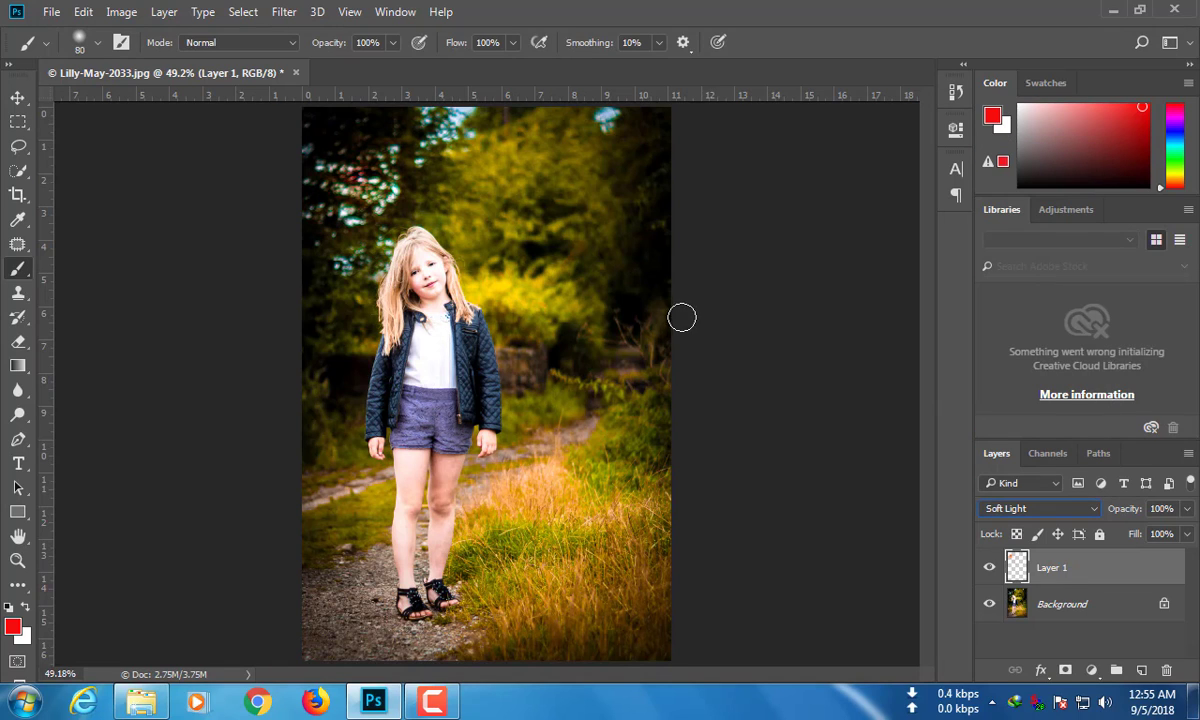
pyautogui.click(18, 97)
pyautogui.hotkey('ctrl', 't')
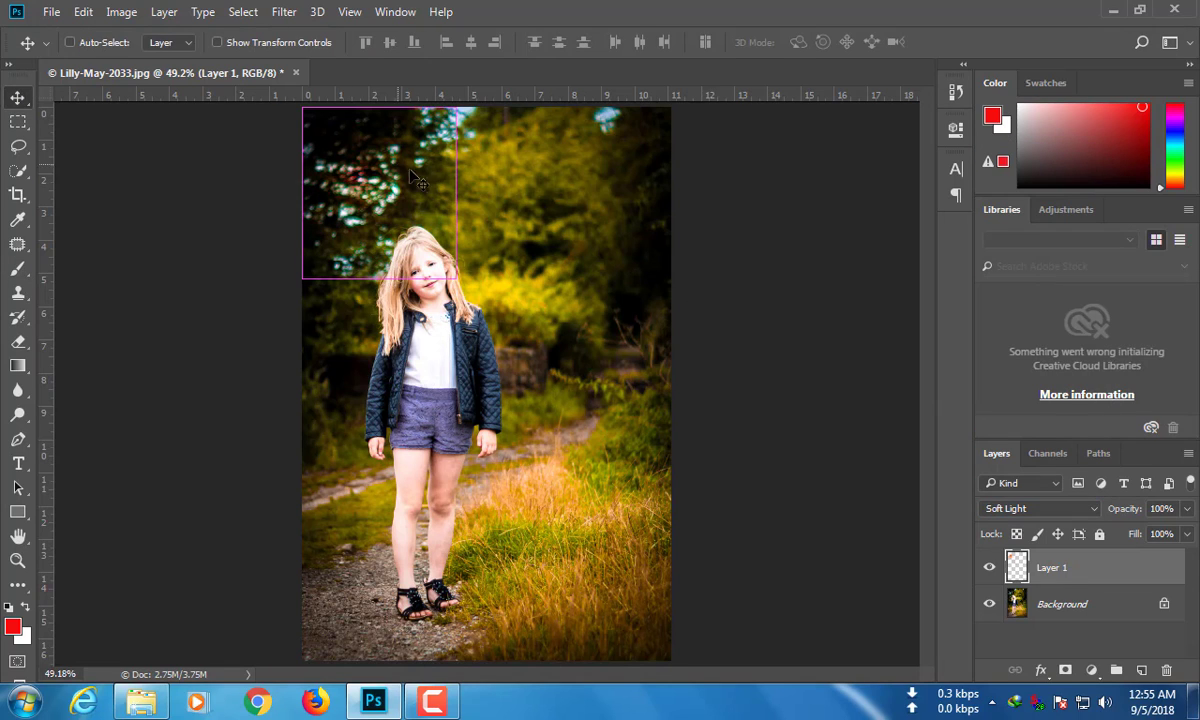
pyautogui.hotkey('ctrl', 't')
pyautogui.moveTo(453, 272); pyautogui.dragTo(618, 285)
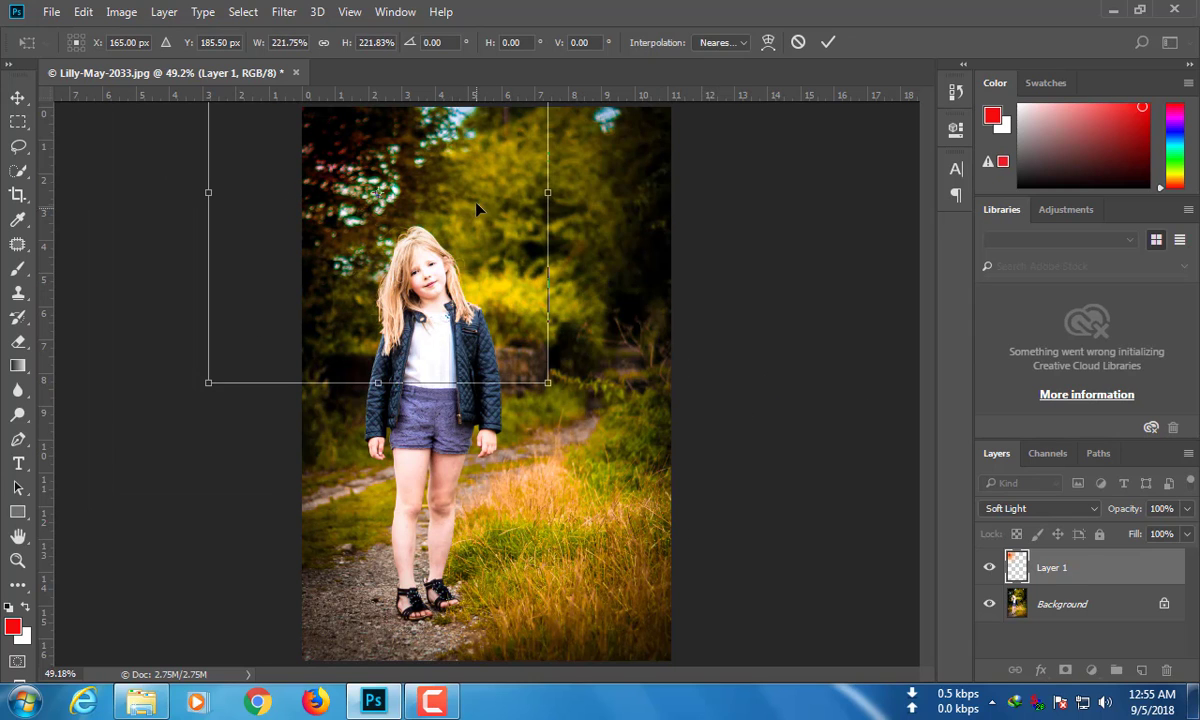
pyautogui.moveTo(498, 194)
pyautogui.mouseDown()
pyautogui.moveTo(677, 143)
pyautogui.moveTo(785, 135)
pyautogui.moveTo(440, 152)
pyautogui.moveTo(430, 195)
pyautogui.moveTo(465, 210)
pyautogui.moveTo(479, 196)
pyautogui.mouseUp()
pyautogui.click(828, 42)
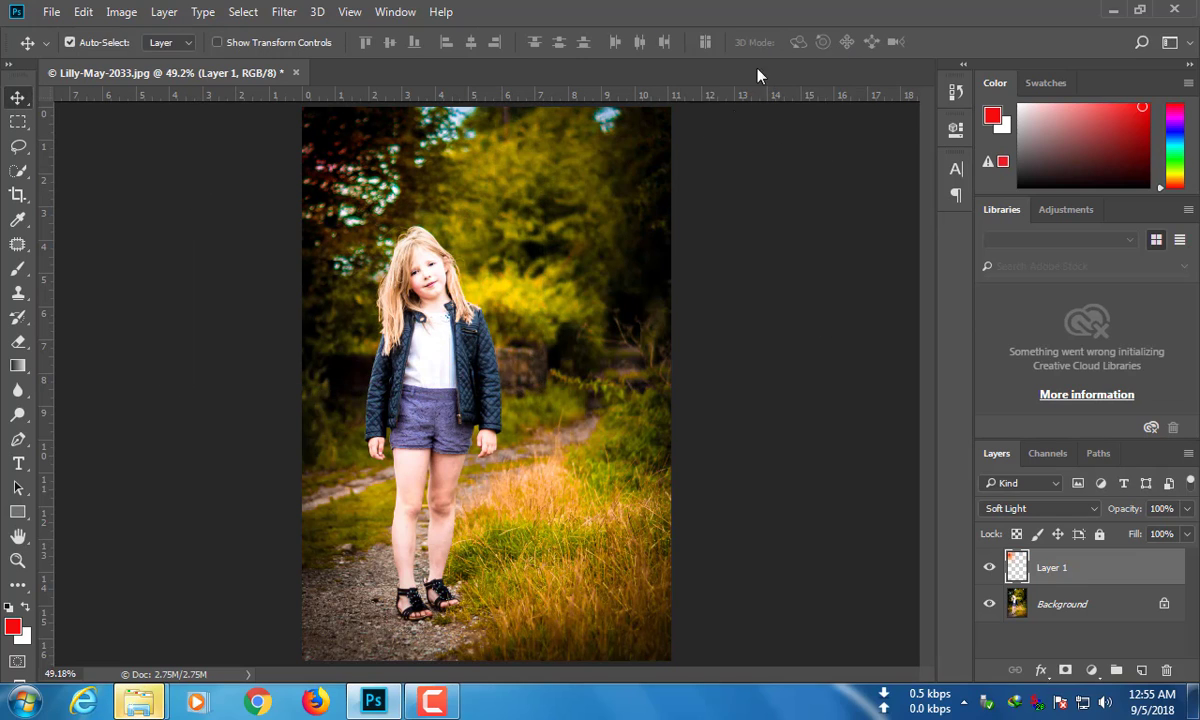
pyautogui.scroll(-1, 680, 255)
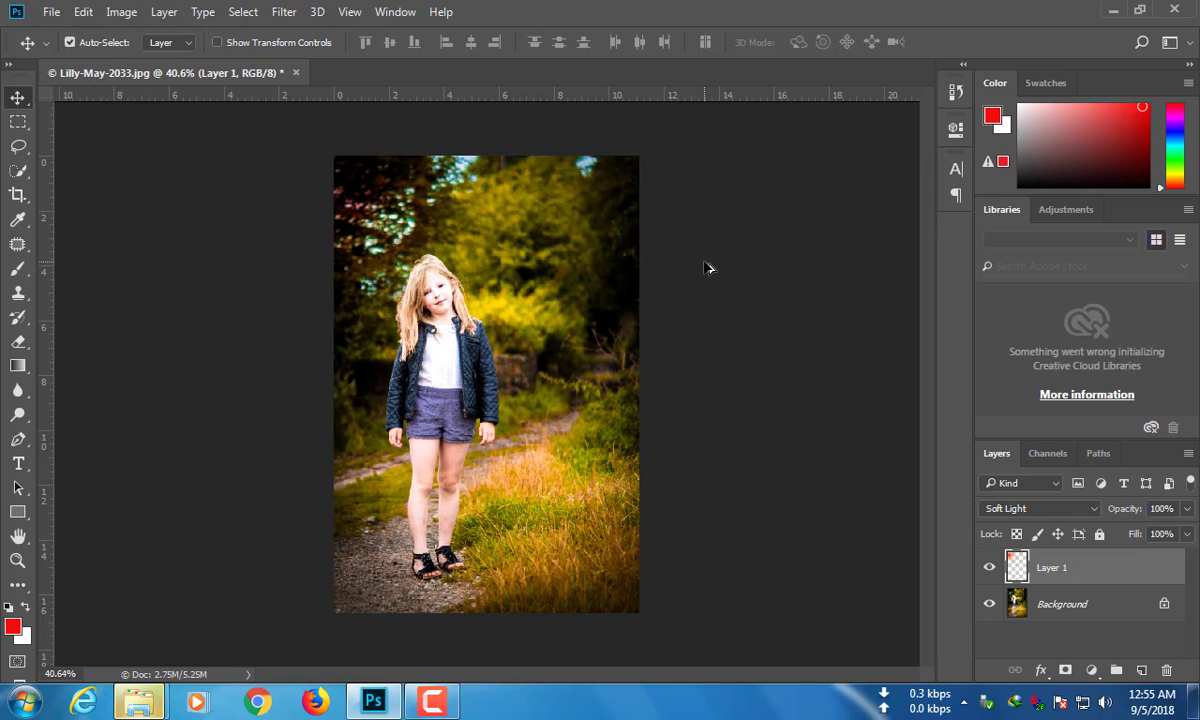
pyautogui.scroll(1, 705, 268)
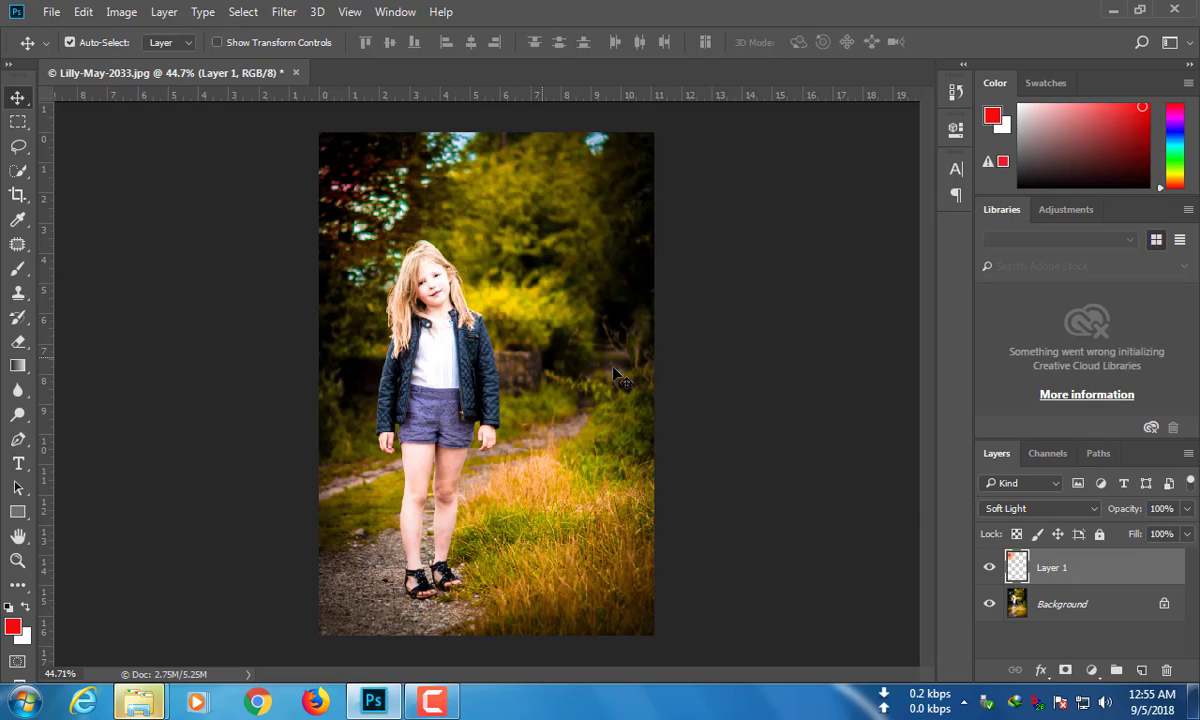
pyautogui.scroll(-1, 652, 358)
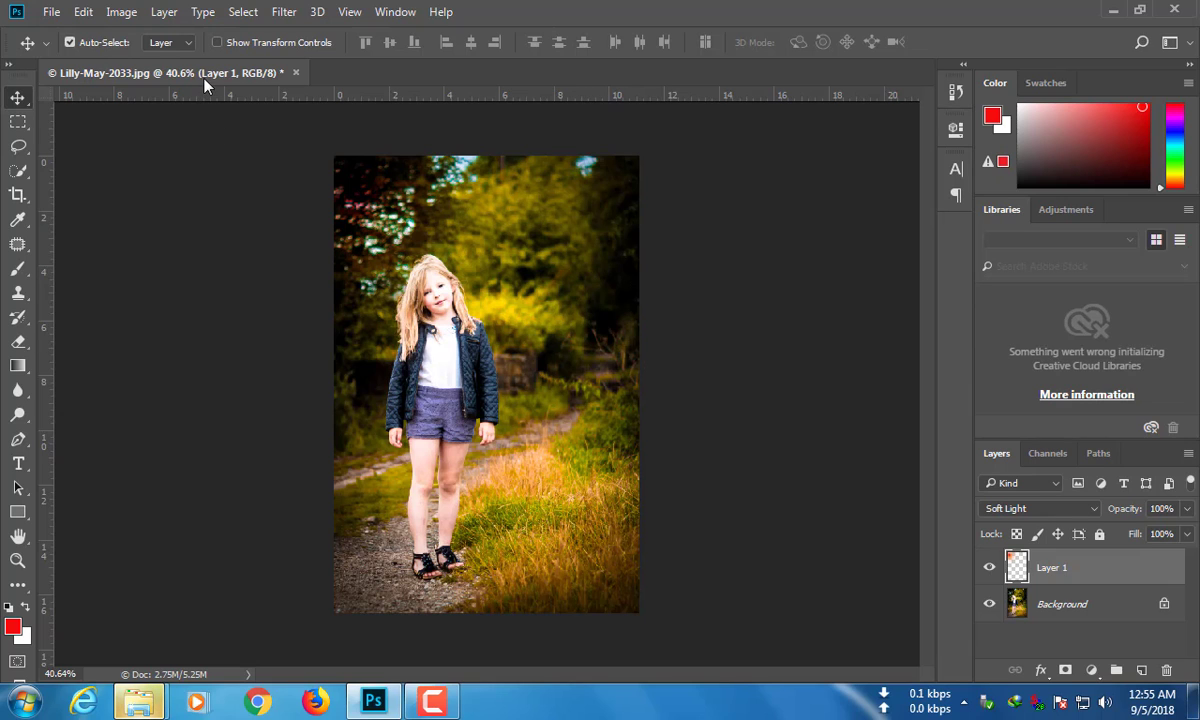
# Try to open the original photo beside the edited document in a floating window, and dock the document again.
pyautogui.moveTo(214, 72); pyautogui.dragTo(668, 112)
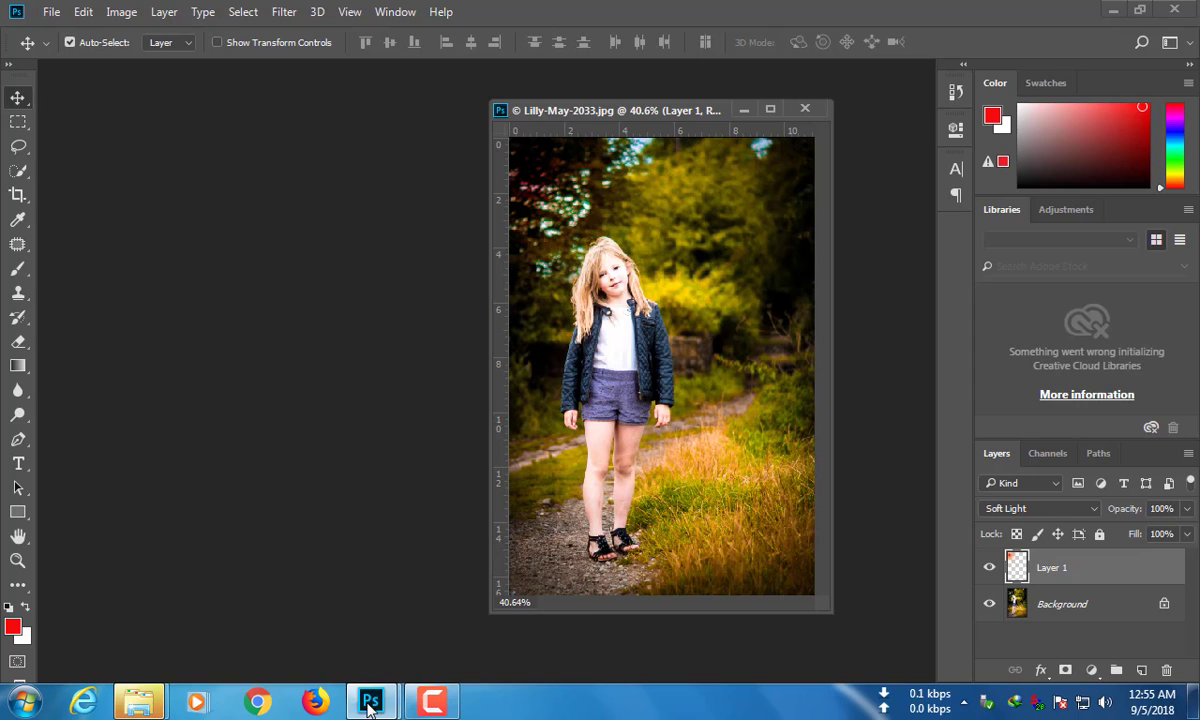
pyautogui.doubleClick(288, 342)
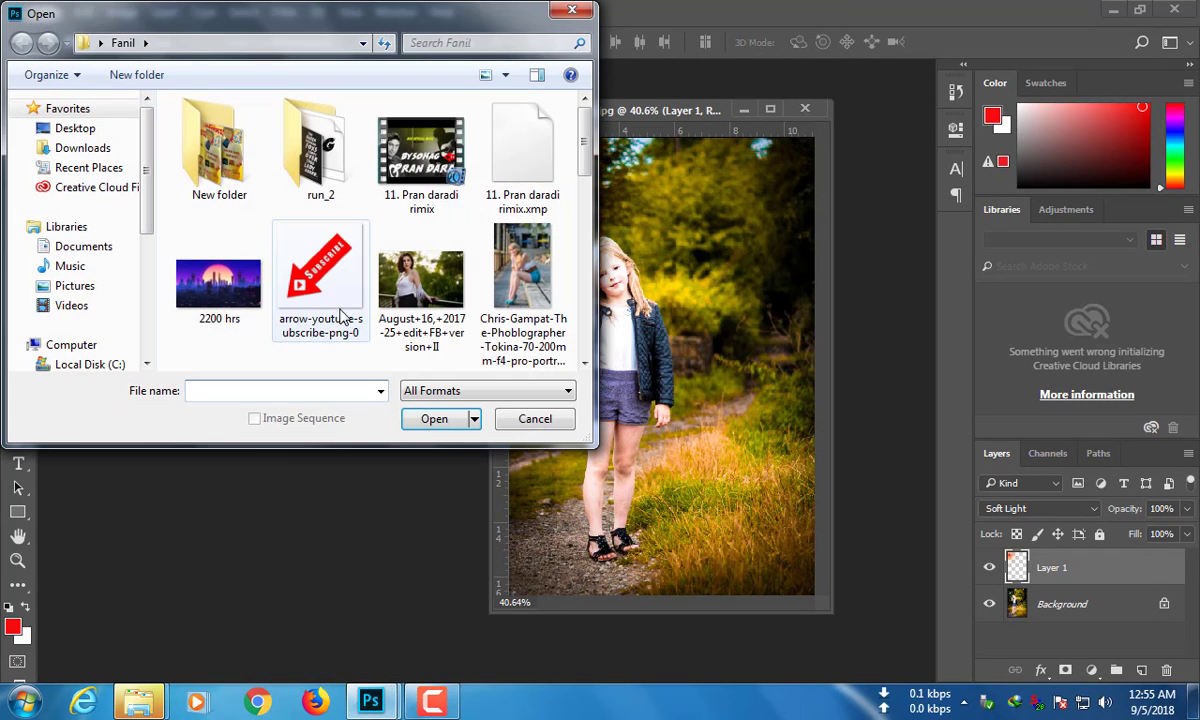
pyautogui.click(520, 306)
pyautogui.scroll(-1, 520, 306)
pyautogui.scroll(-1, 522, 306)
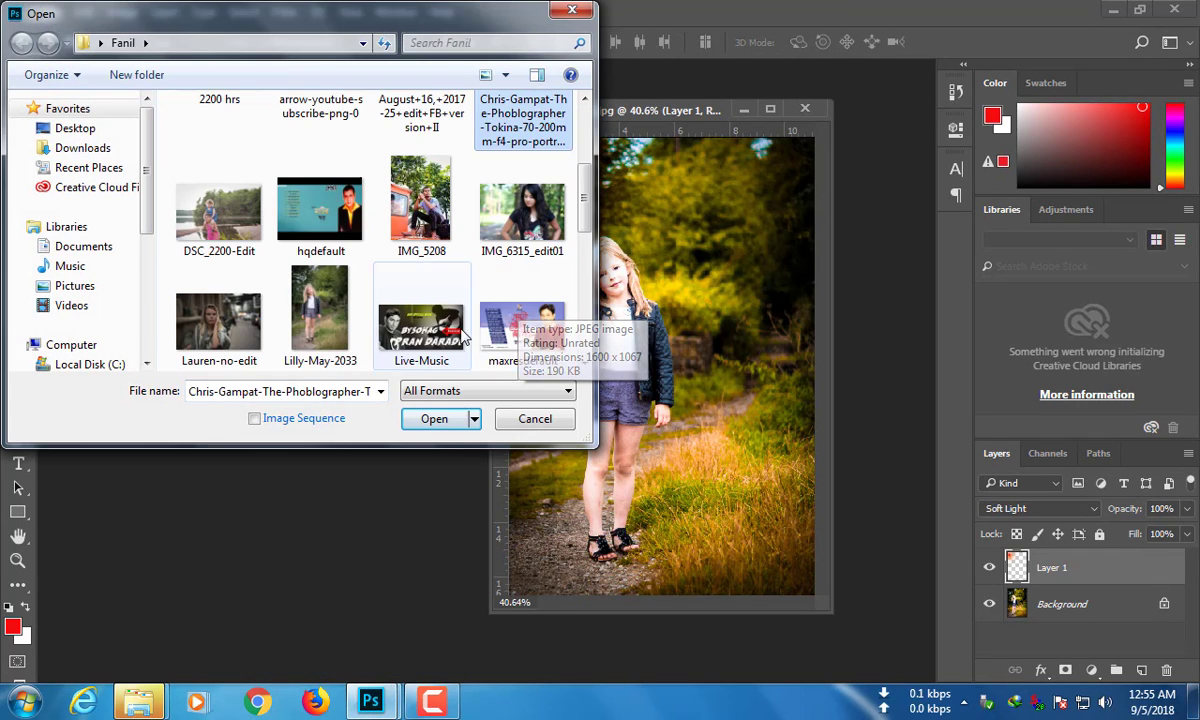
pyautogui.doubleClick(320, 305)
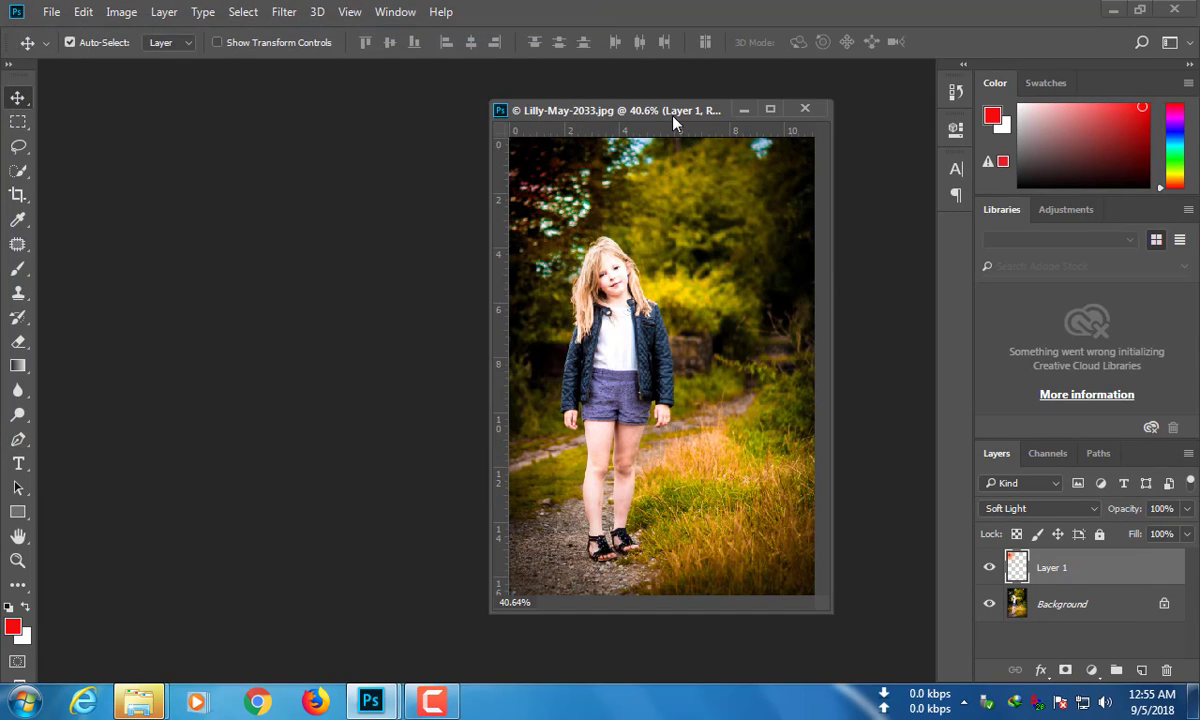
pyautogui.moveTo(674, 120); pyautogui.dragTo(590, 66)
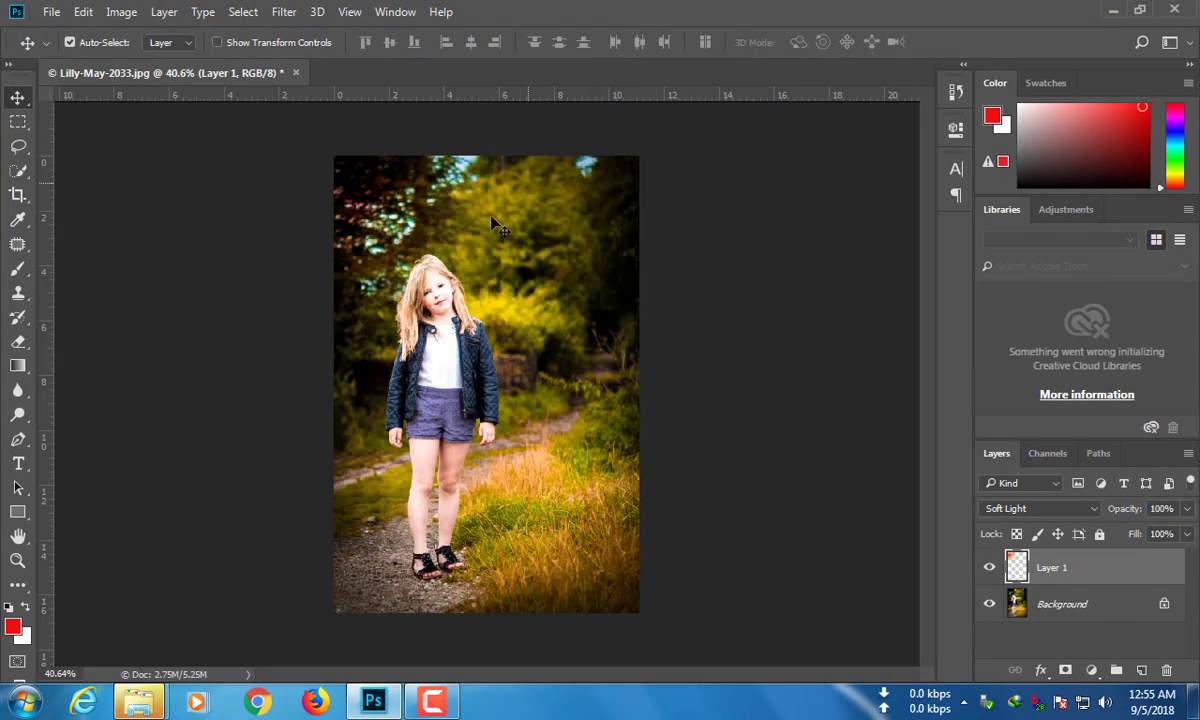
# Save the photo as a JPEG copy with the number in its file name changed to 2018 and quality 10 (Maximum).
pyautogui.click(47, 11)
pyautogui.click(78, 220)
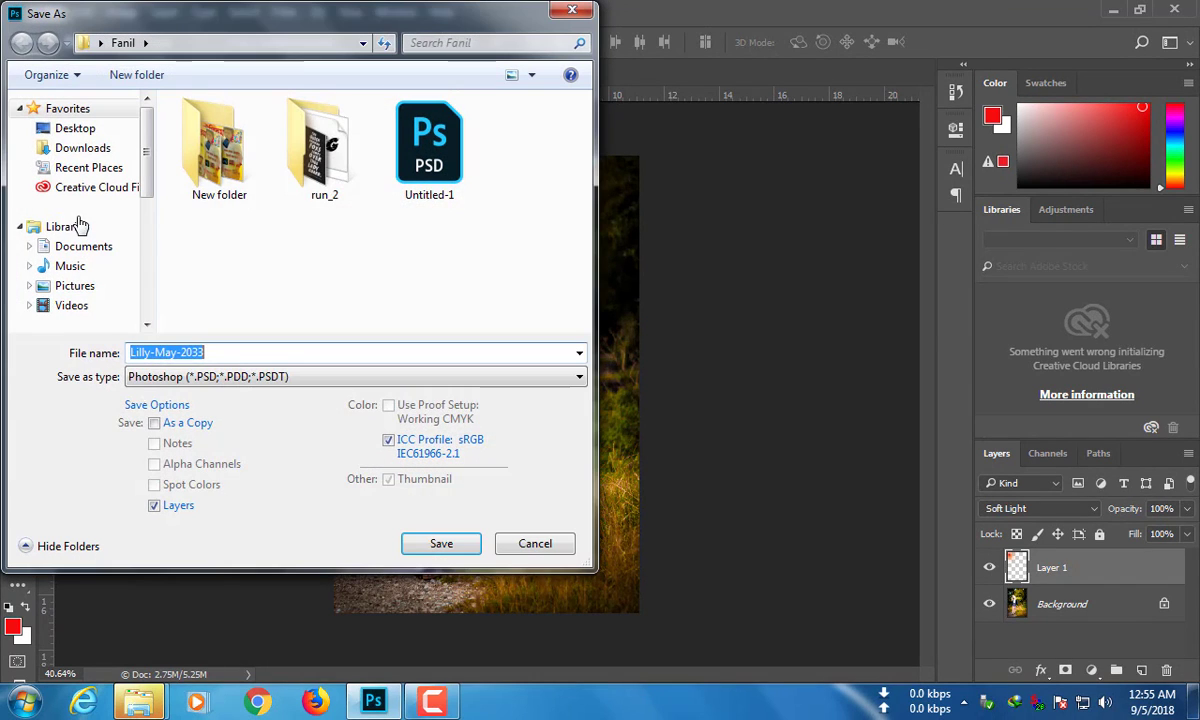
pyautogui.click(210, 376)
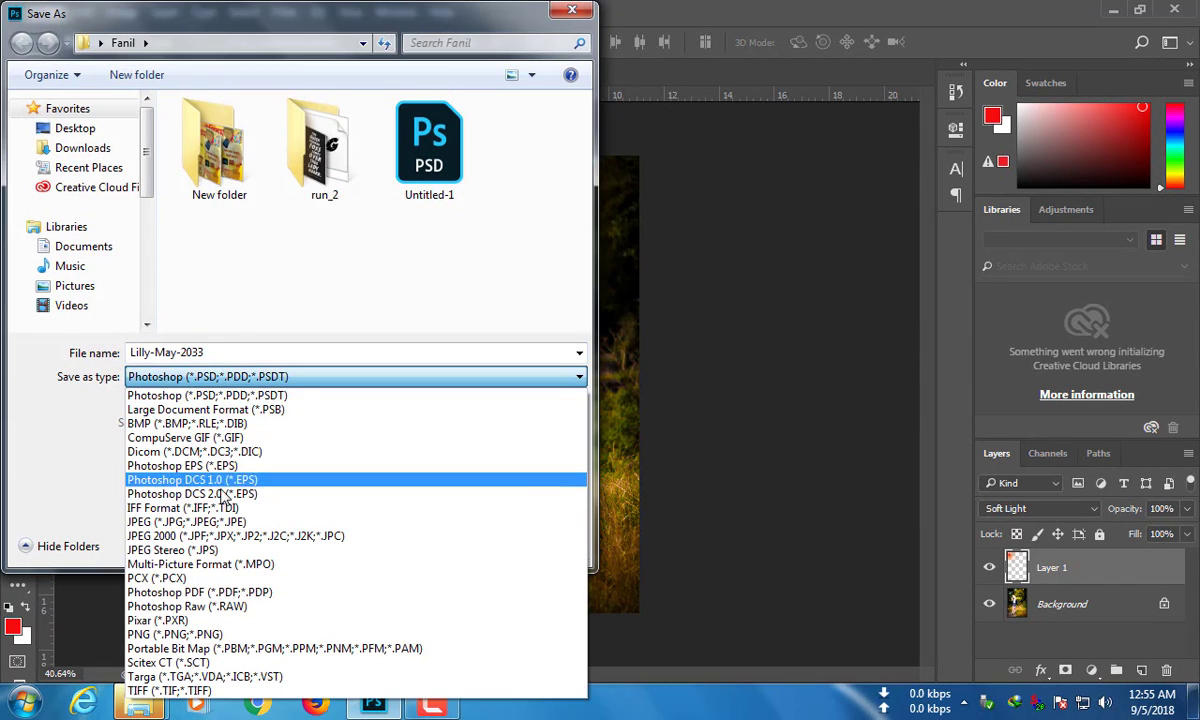
pyautogui.click(220, 521)
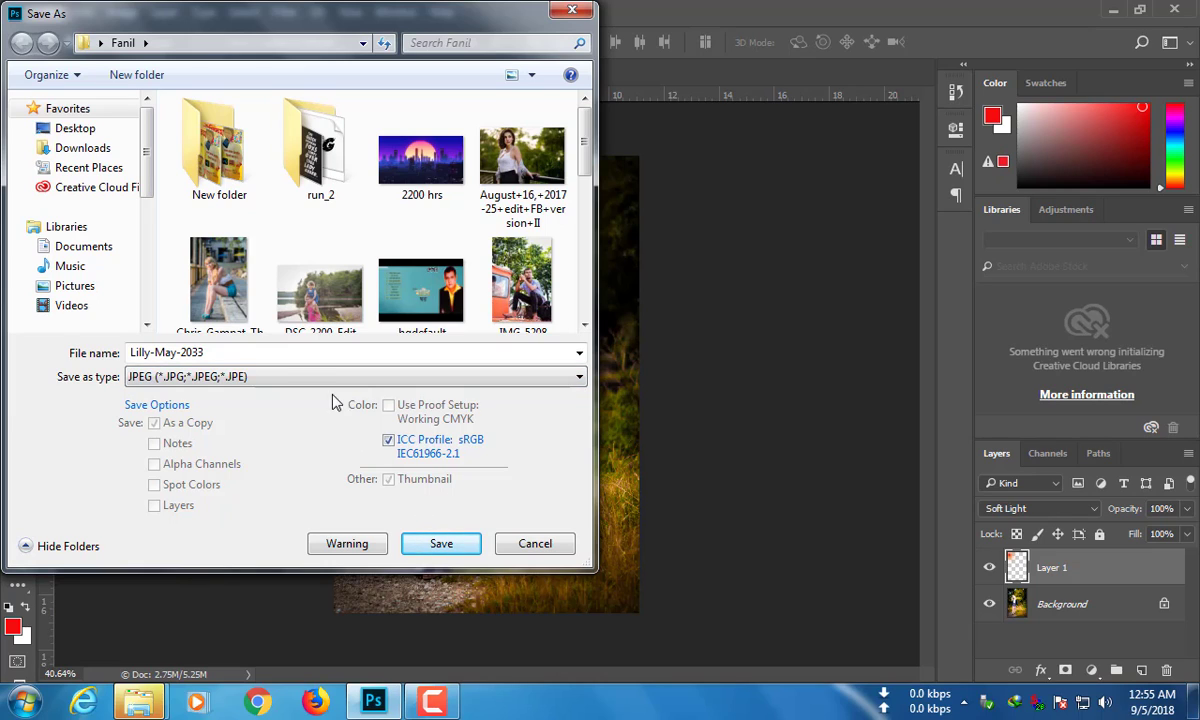
pyautogui.click(289, 353)
pyautogui.doubleClick(289, 352)
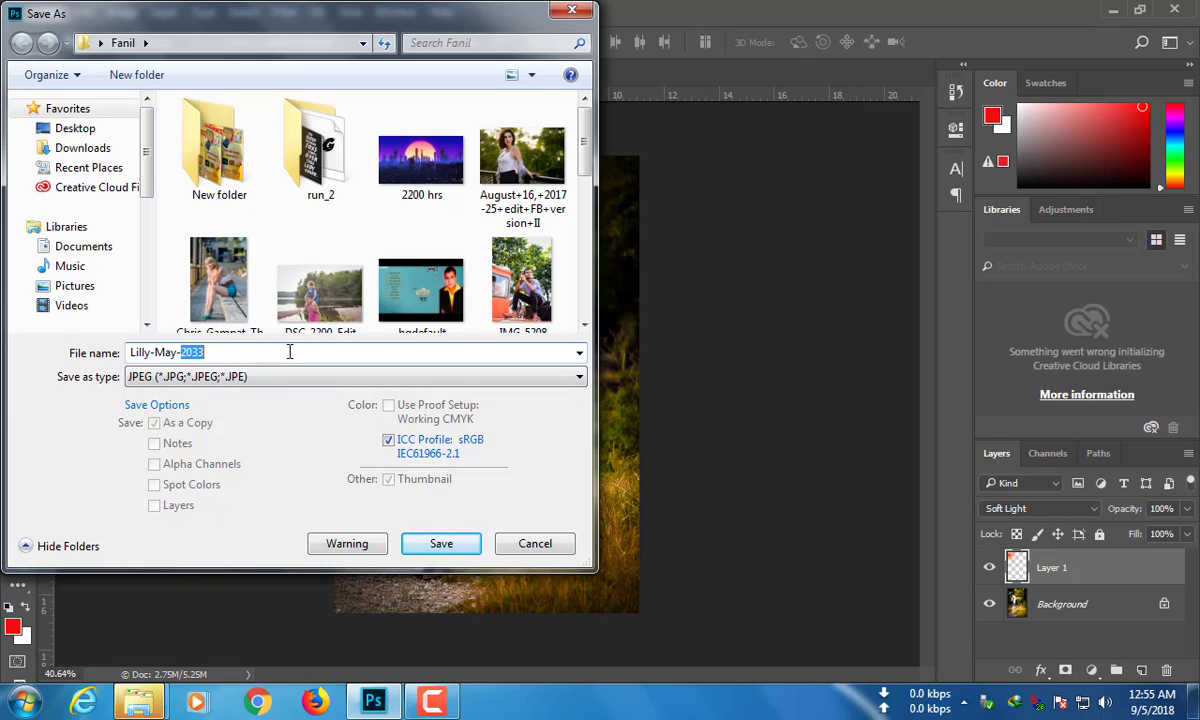
pyautogui.write('20')
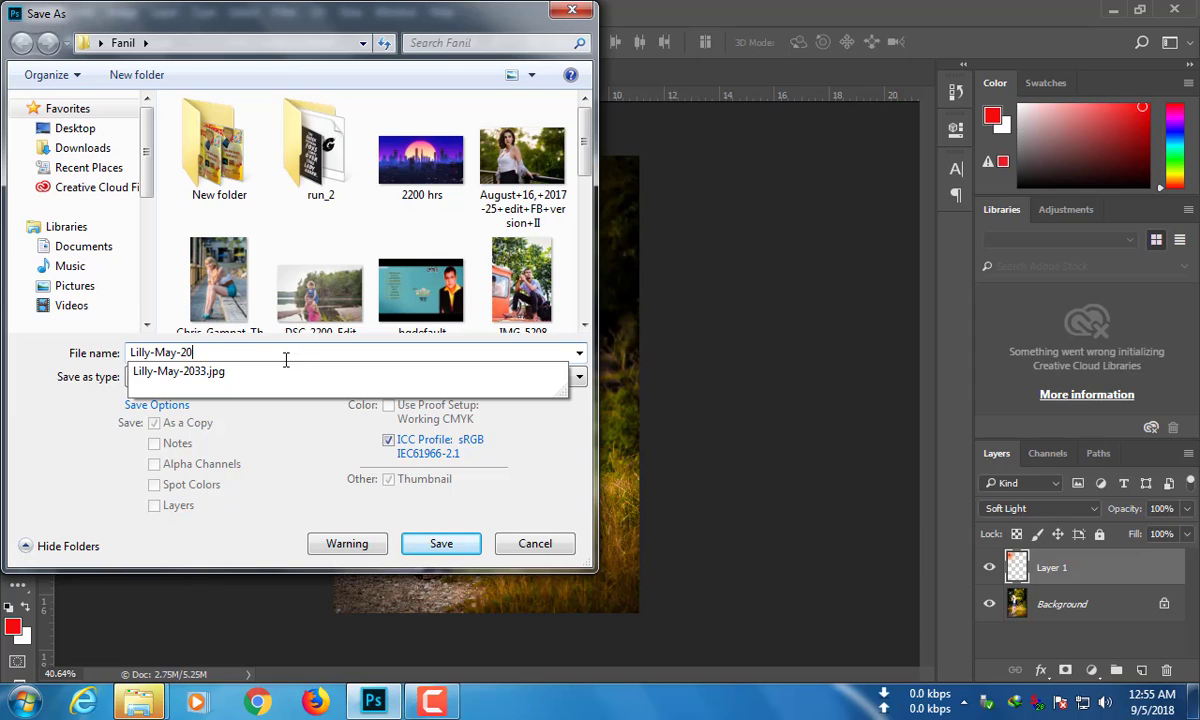
pyautogui.write('18')
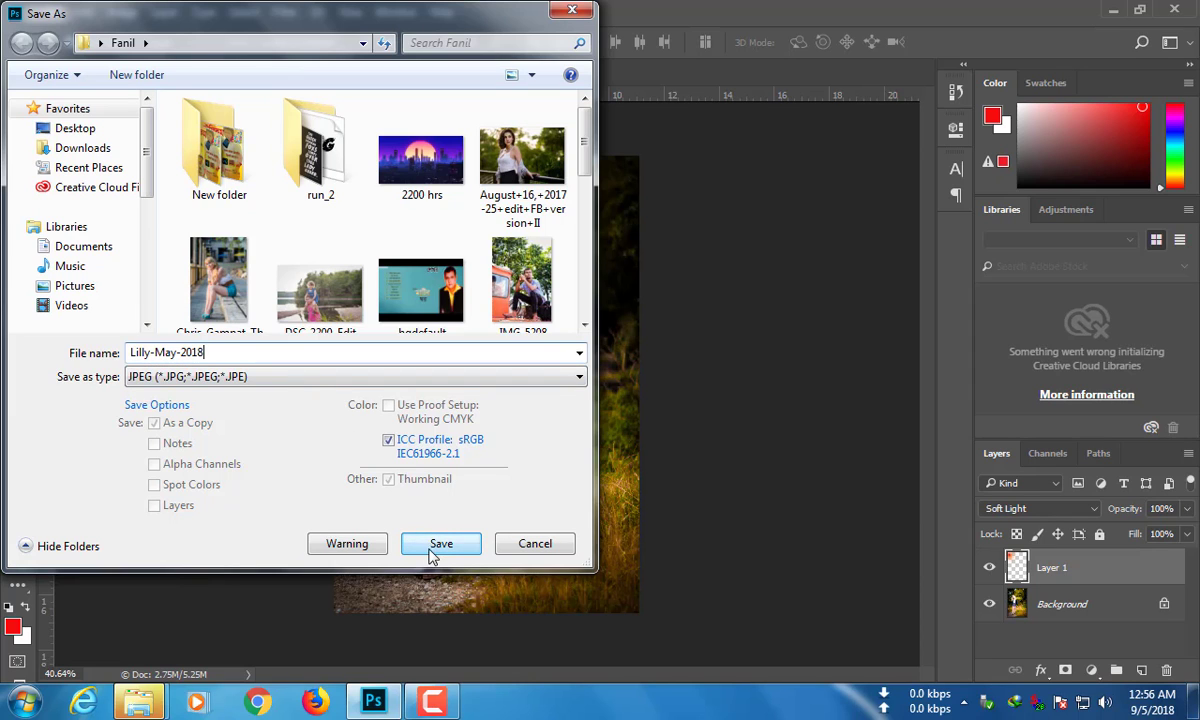
pyautogui.click(434, 552)
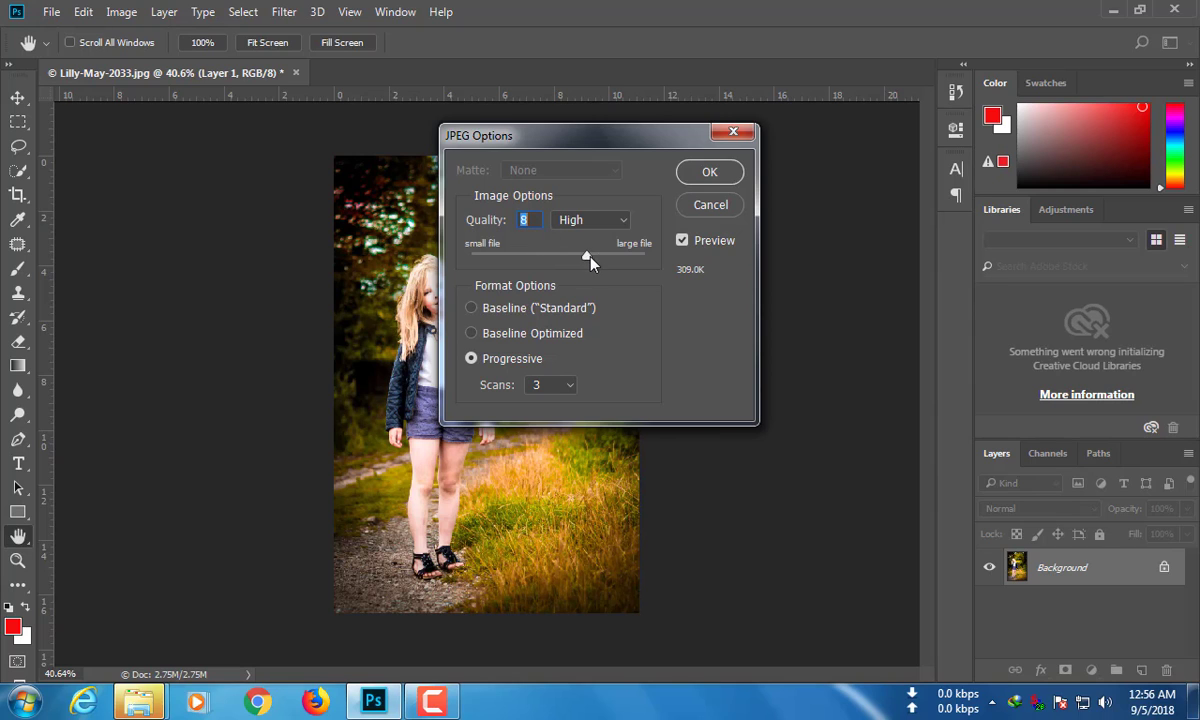
pyautogui.moveTo(584, 260); pyautogui.dragTo(611, 259)
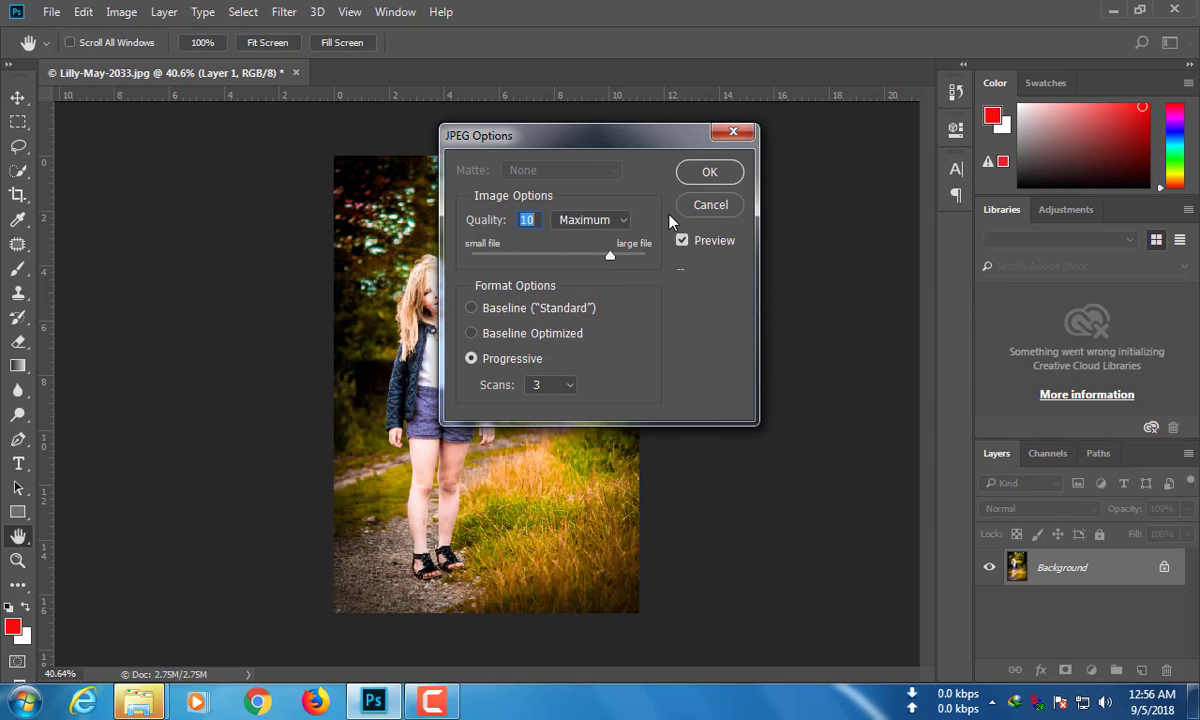
pyautogui.click(705, 176)
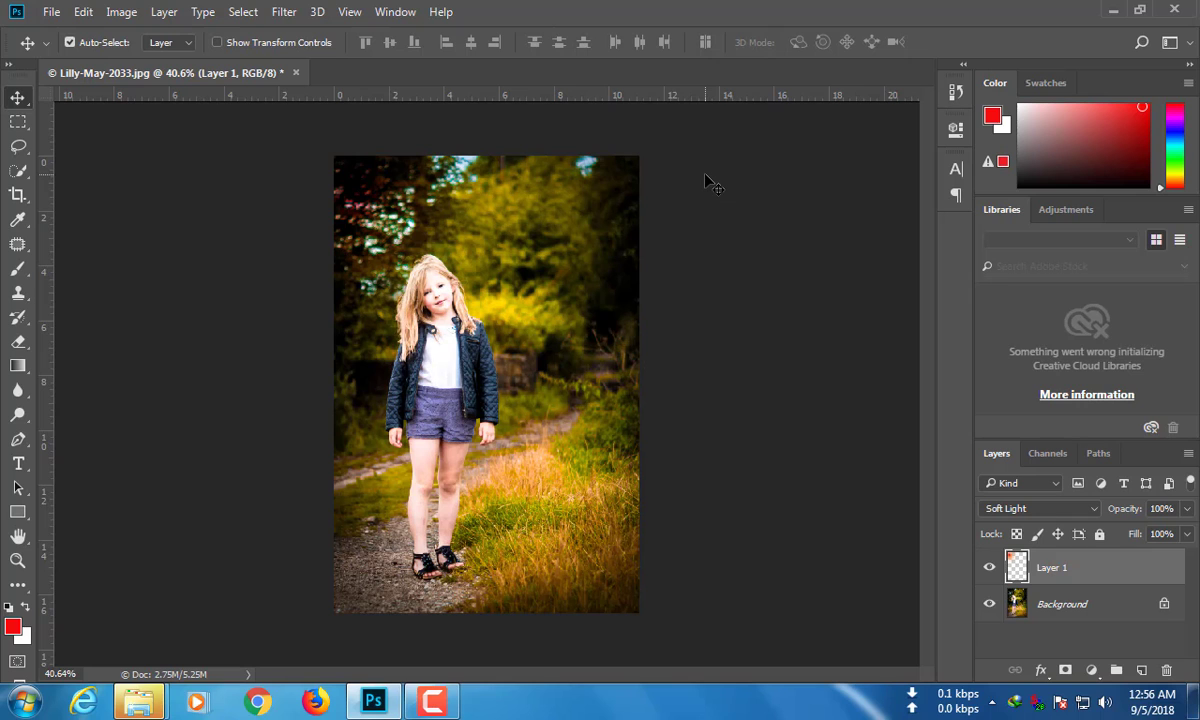
# Switch to the image folder on the desktop and open the edited and original photos side by side in Windows Photo Viewer.
pyautogui.click(1114, 10)
pyautogui.click(727, 105)
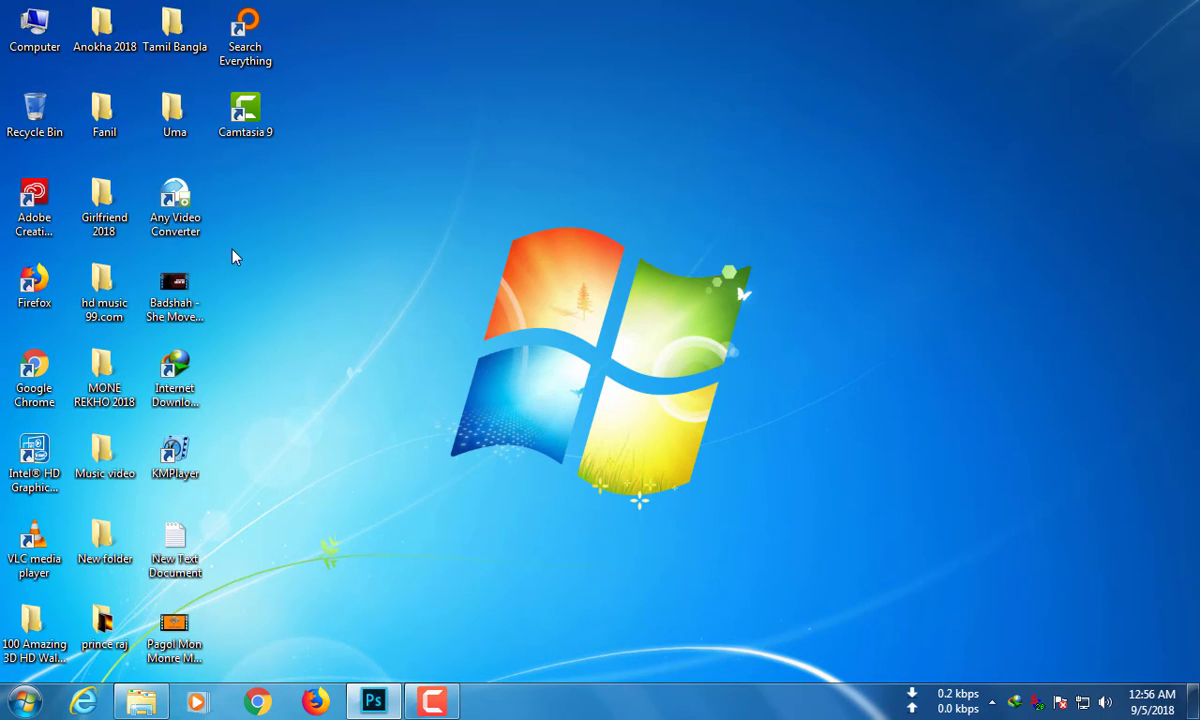
pyautogui.doubleClick(95, 132)
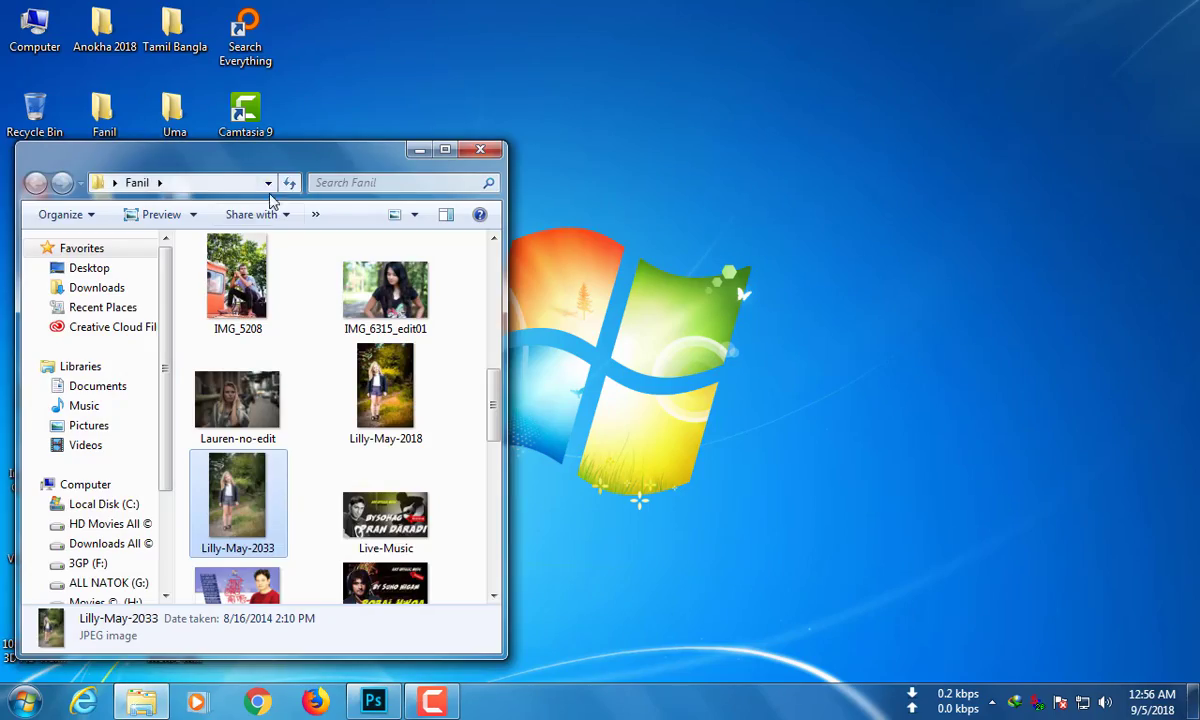
pyautogui.doubleClick(228, 480)
pyautogui.doubleClick(585, 8)
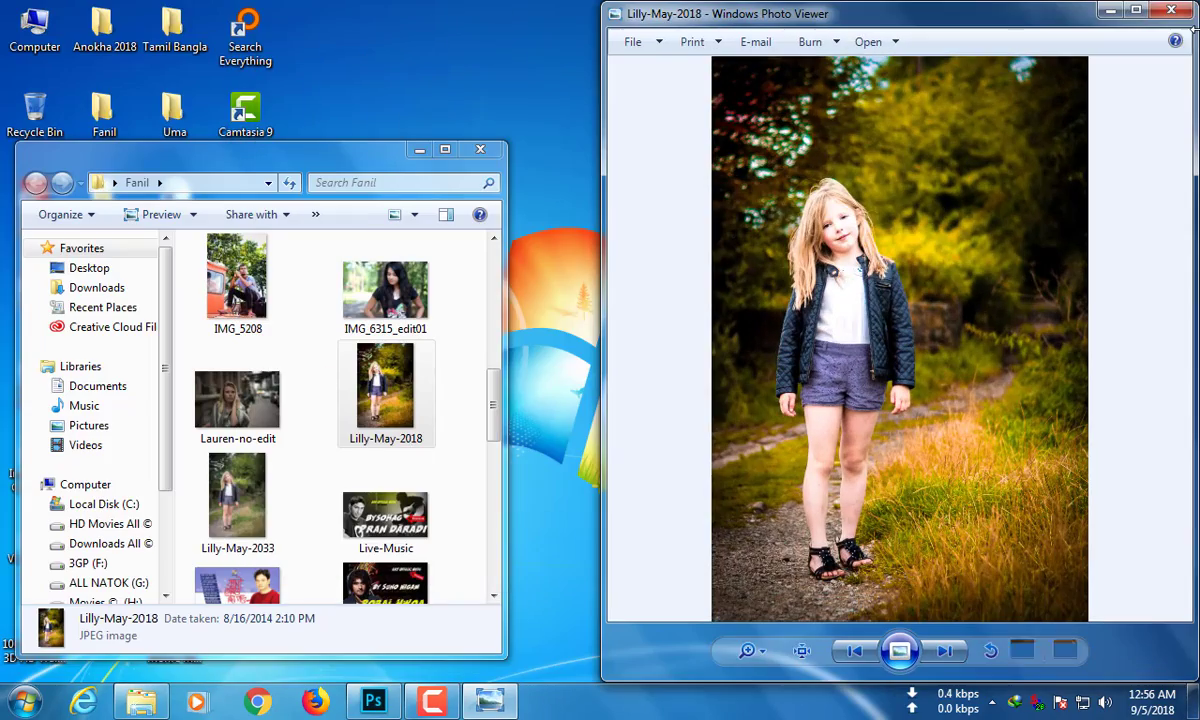
pyautogui.doubleClick(250, 480)
pyautogui.moveTo(440, 12); pyautogui.dragTo(0, 48)
# Compare the girl's face, clothing and background at close range in the original and edited photos.
pyautogui.click(834, 312)
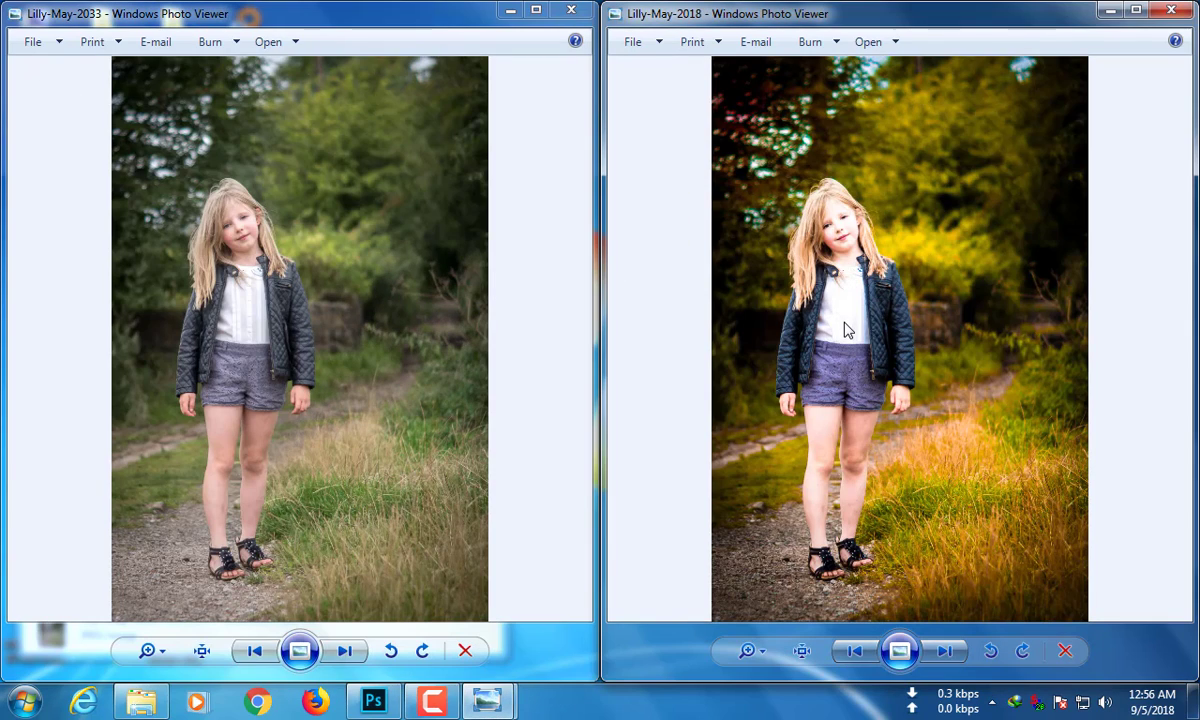
pyautogui.scroll(2, 850, 235)
pyautogui.click(279, 218)
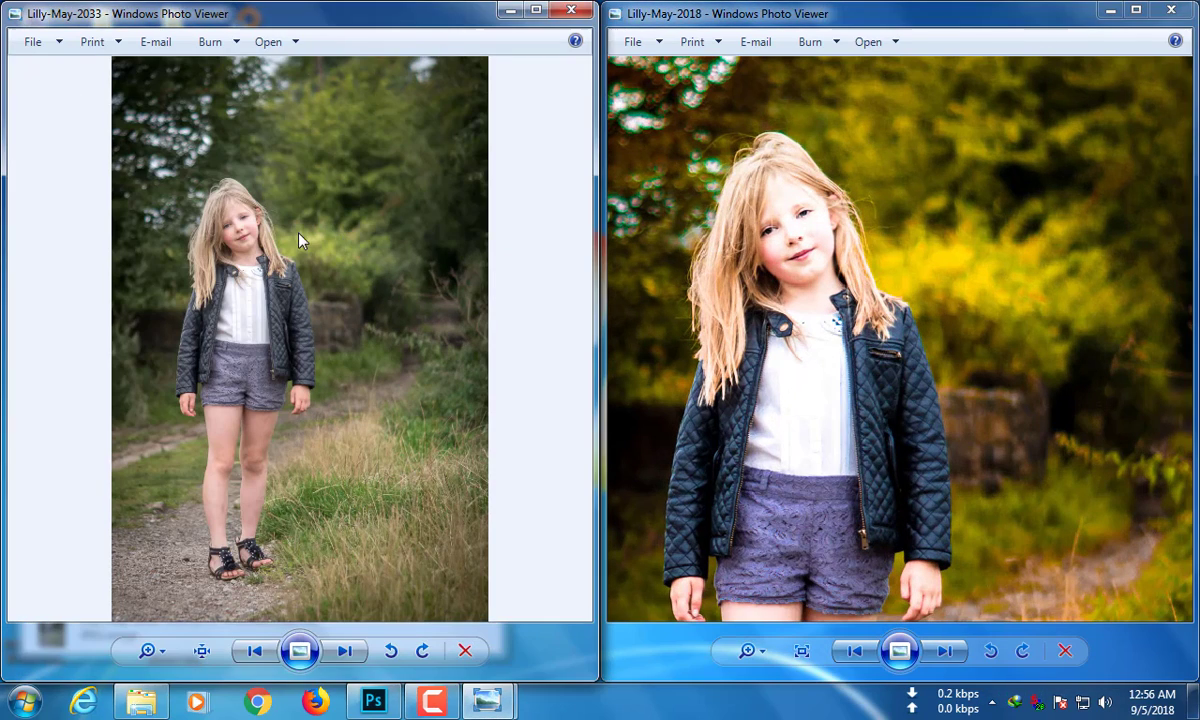
pyautogui.scroll(5, 279, 218)
pyautogui.click(796, 254)
pyautogui.scroll(4, 795, 260)
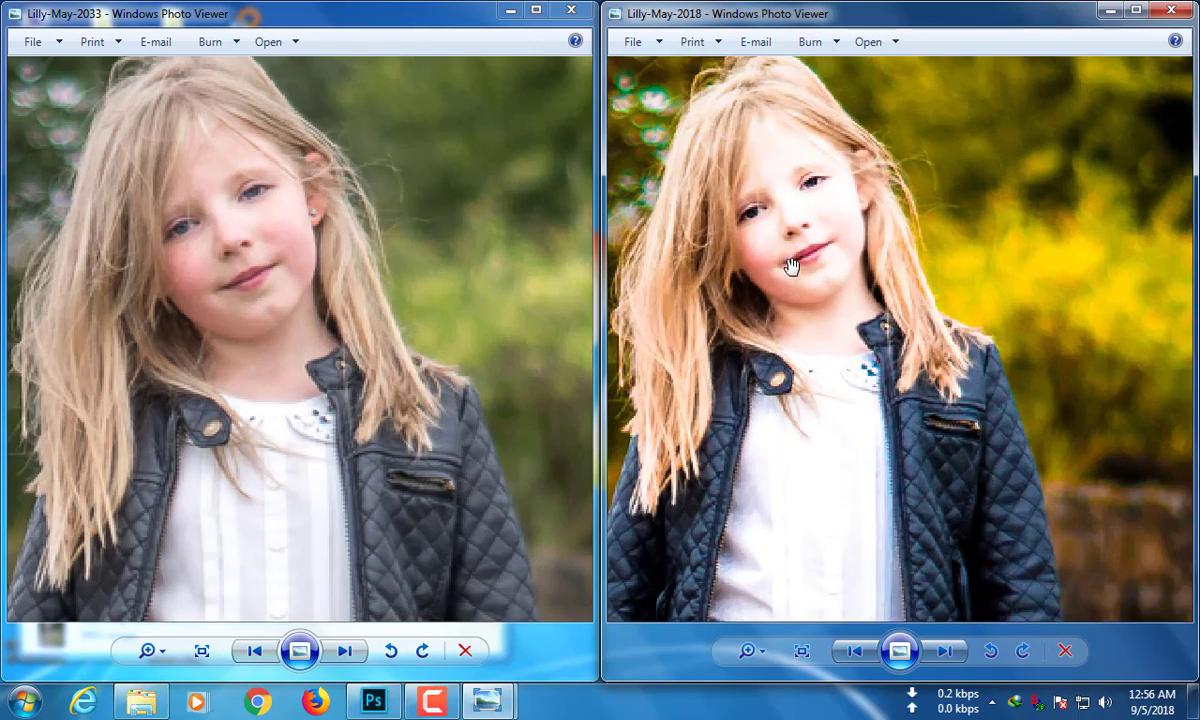
pyautogui.scroll(-4, 795, 270)
pyautogui.click(349, 304)
pyautogui.scroll(-2, 241, 294)
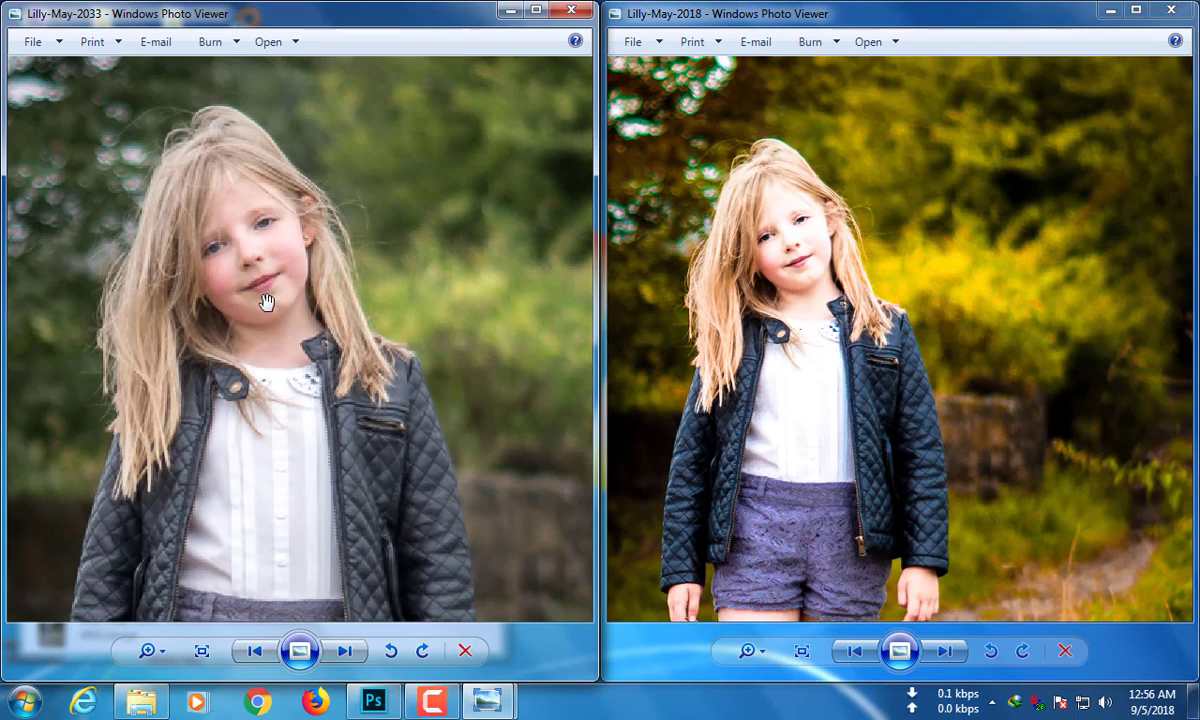
pyautogui.scroll(-3, 276, 308)
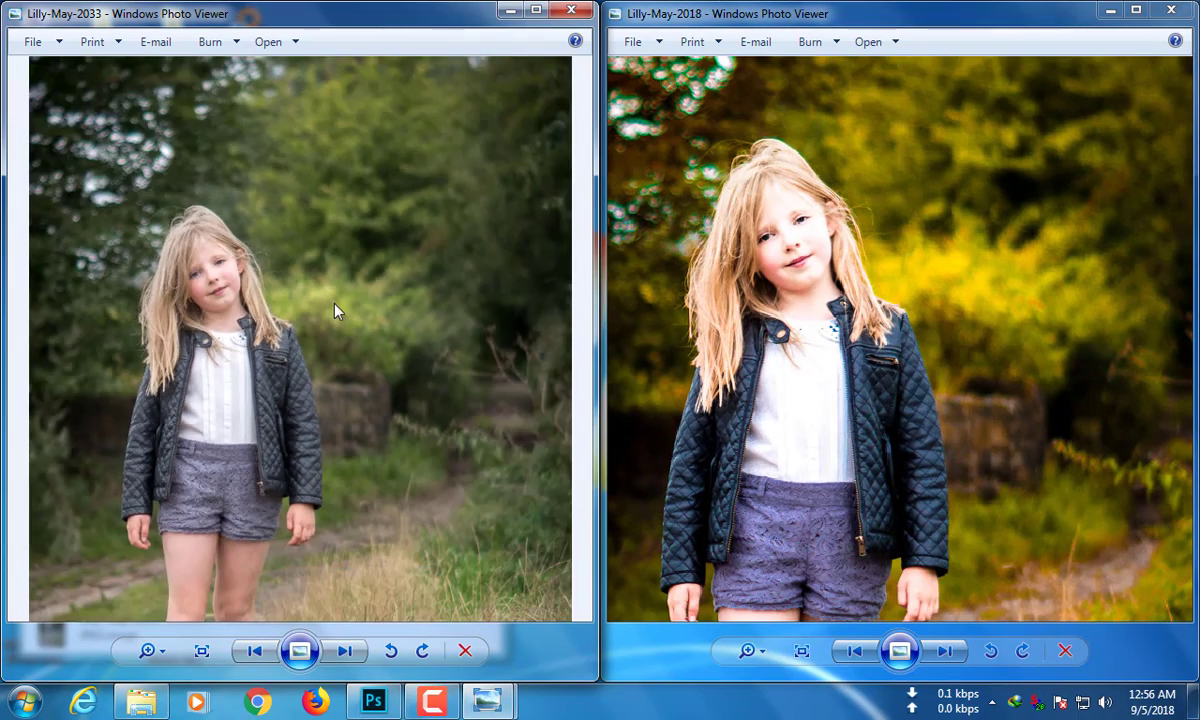